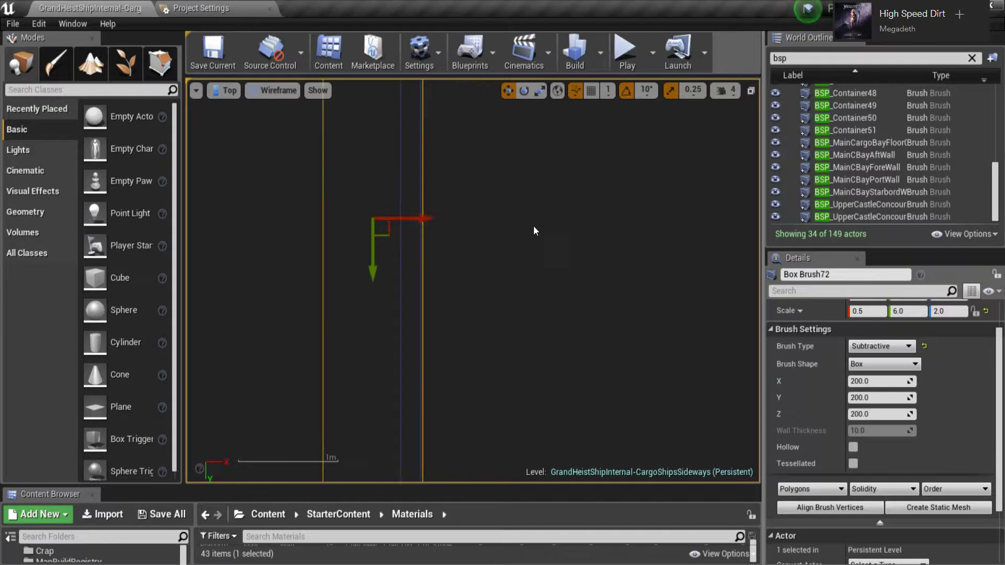
# Step: Nudge Box Brush72 slightly left, then enter Geometry Editing and marquee-select its left-side vertices
pyautogui.moveTo(353, 223); pyautogui.dragTo(349, 226)
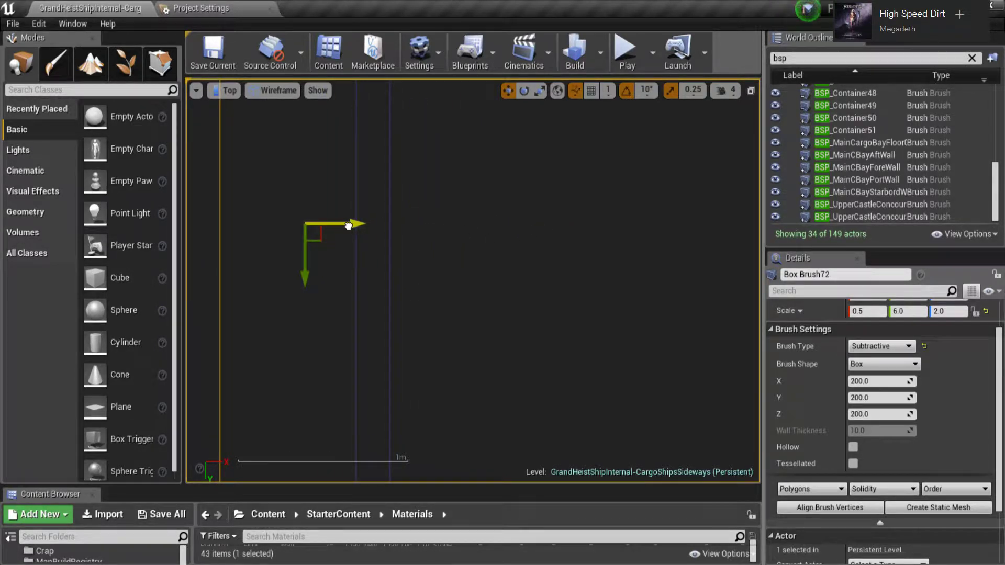
pyautogui.scroll(-6, 429, 255)
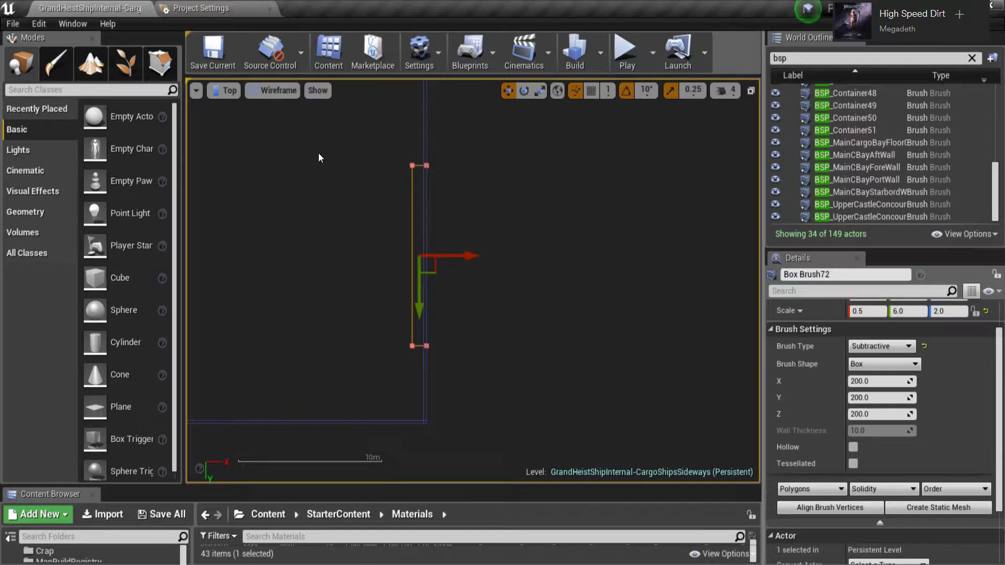
pyautogui.click(149, 71)
pyautogui.moveTo(391, 142)
pyautogui.mouseDown()
pyautogui.moveTo(399, 326)
pyautogui.moveTo(419, 372)
pyautogui.mouseUp()
# Step: Drag the selected left vertices inward along X so the brush becomes a thin slab
pyautogui.scroll(2, 444, 191)
pyautogui.scroll(1, 444, 192)
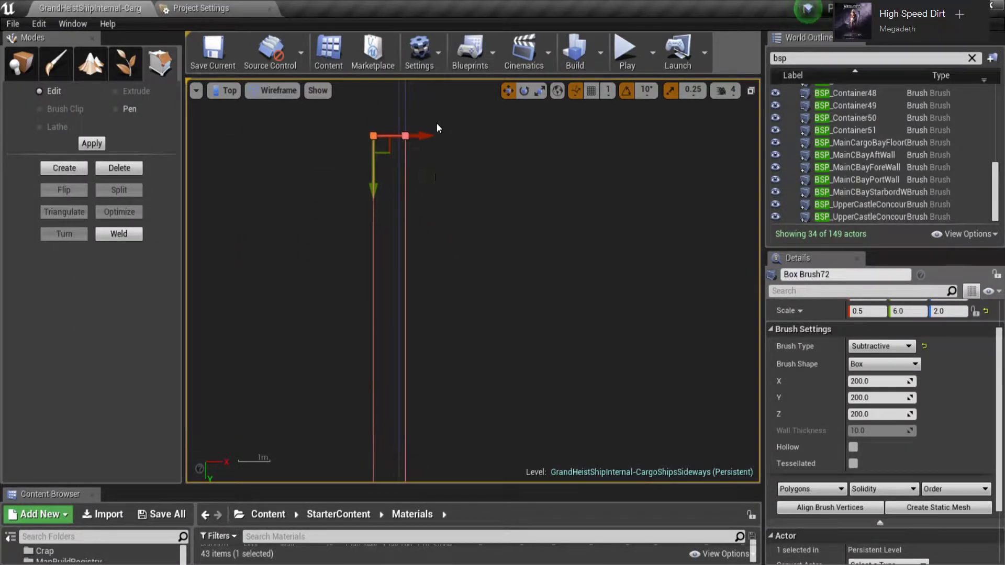
pyautogui.moveTo(426, 138); pyautogui.dragTo(453, 143)
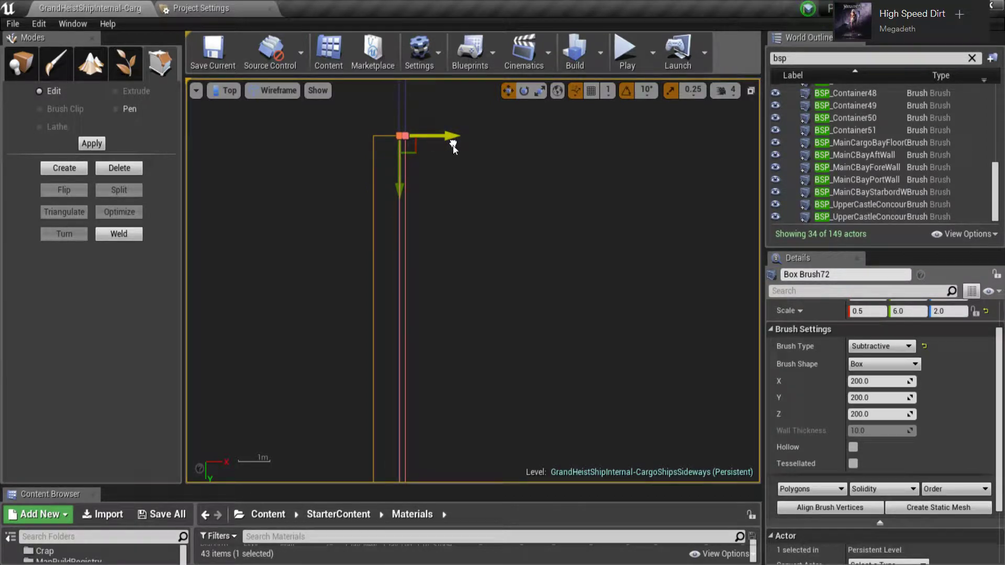
pyautogui.scroll(6, 457, 154)
pyautogui.moveTo(456, 154); pyautogui.dragTo(548, 248, button='right')
pyautogui.scroll(4, 547, 248)
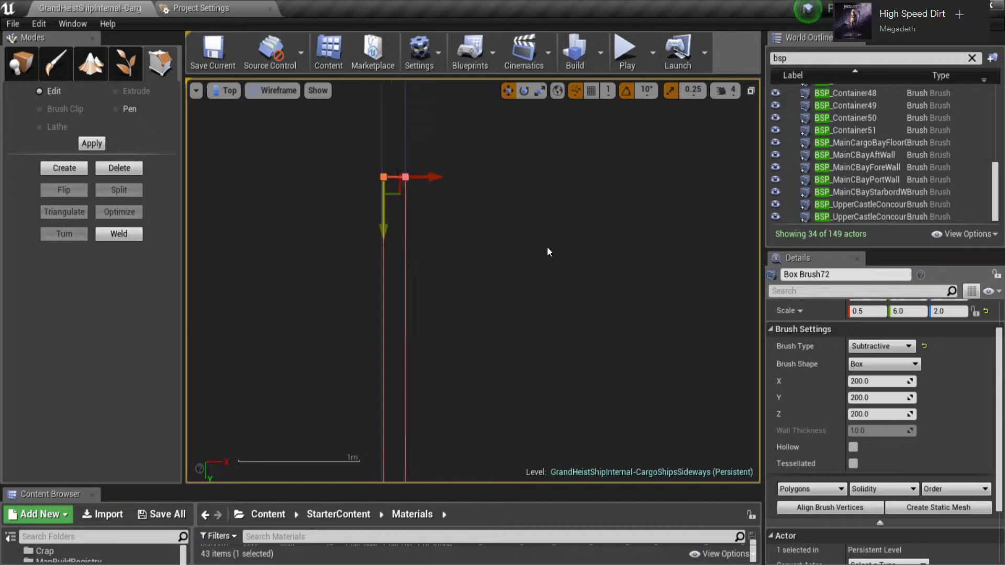
pyautogui.scroll(2, 548, 252)
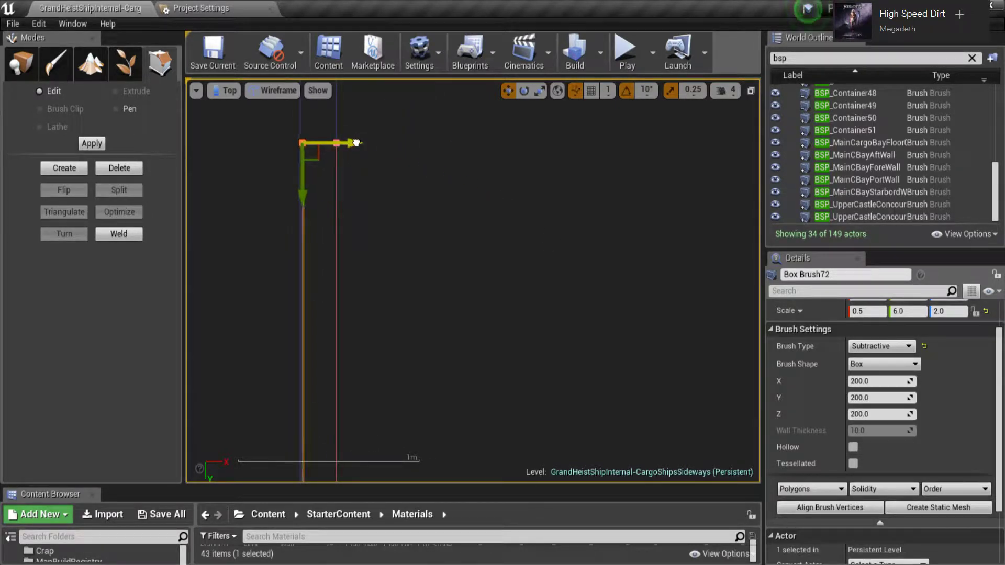
pyautogui.moveTo(356, 143); pyautogui.dragTo(353, 147)
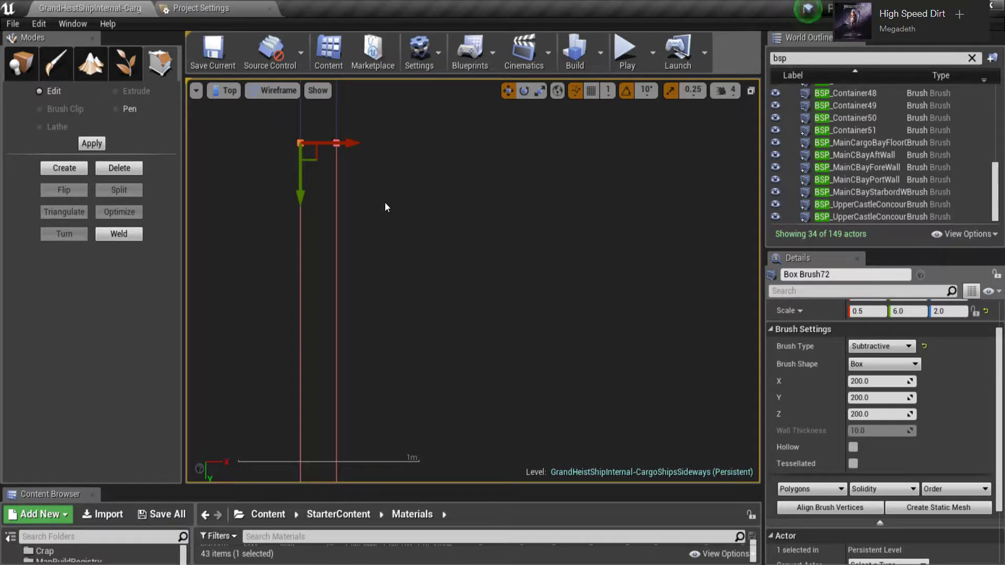
# Step: Switch to the Perspective view and fly the camera to frame the thin brush
pyautogui.hotkey('alt', 'g')
pyautogui.moveTo(501, 224)
pyautogui.mouseDown(button='right')
pyautogui.moveTo(508, 205)
pyautogui.moveTo(314, 221)
pyautogui.moveTo(510, 225)
pyautogui.moveTo(514, 214)
pyautogui.mouseUp(button='right')
pyautogui.press('w')
pyautogui.press('a')
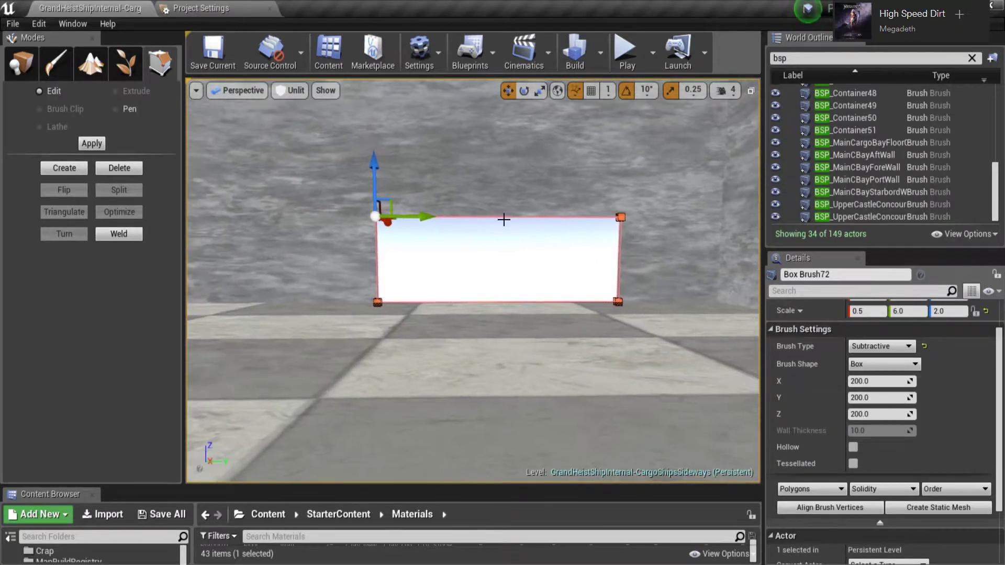
# Step: Set Box Brush72's Z scale to 6.0 and raise it upward
pyautogui.click(952, 311)
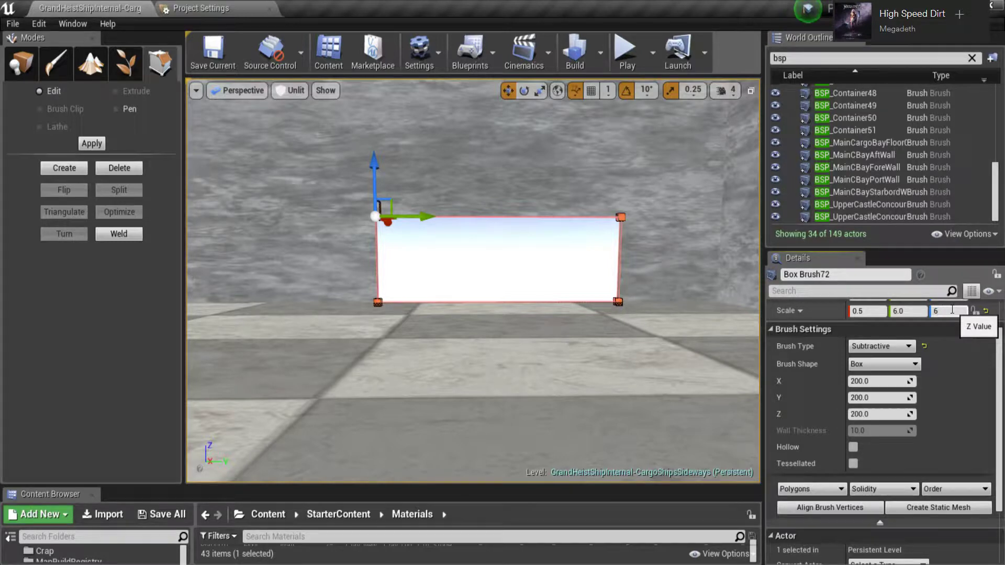
pyautogui.press('Return')
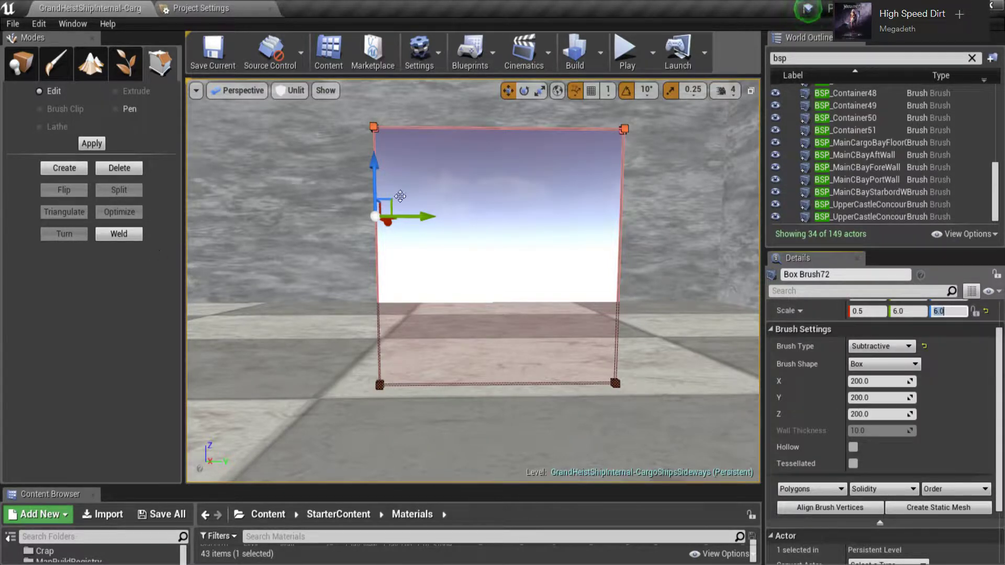
pyautogui.moveTo(440, 186)
pyautogui.mouseDown(button='right')
pyautogui.moveTo(390, 125)
pyautogui.moveTo(440, 183)
pyautogui.moveTo(435, 175)
pyautogui.moveTo(439, 196)
pyautogui.moveTo(417, 168)
pyautogui.mouseUp(button='right')
pyautogui.press('s')
pyautogui.press('s')
pyautogui.press('e')
pyautogui.press('s')
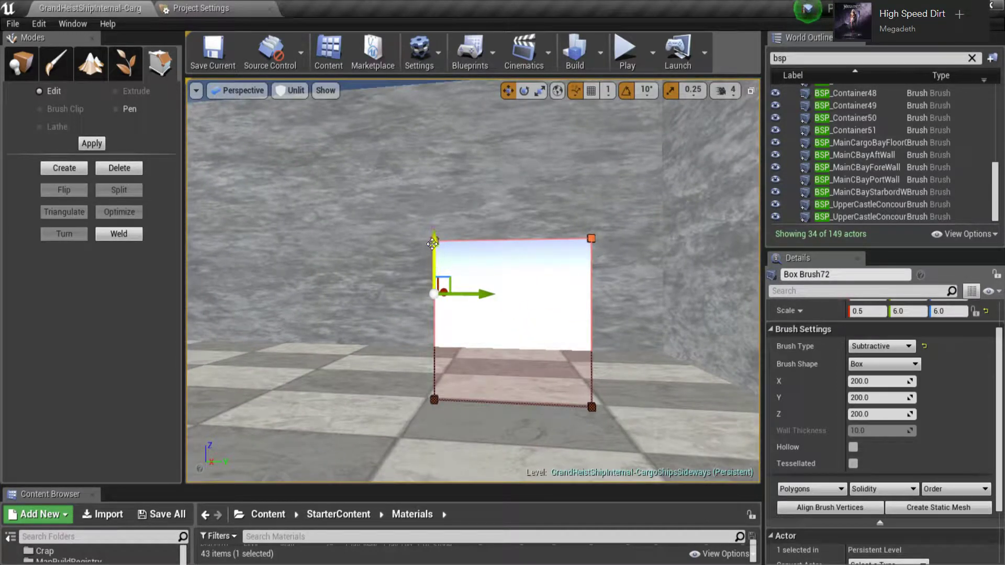
pyautogui.moveTo(428, 248); pyautogui.dragTo(426, 169)
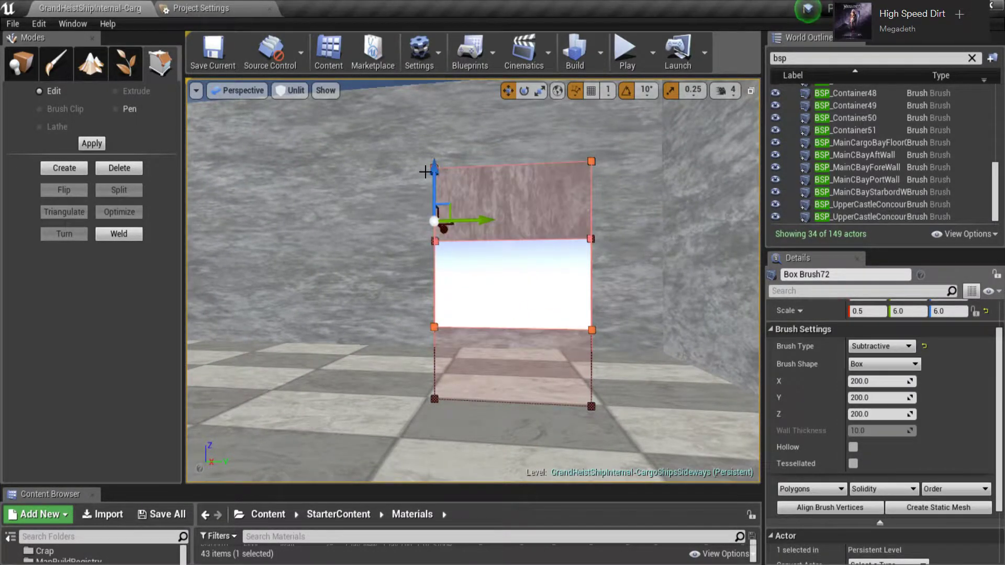
# Step: Switch to the Front wireframe view and pan to find the brush
pyautogui.hotkey('alt', 'h')
pyautogui.scroll(-17, 517, 258)
pyautogui.moveTo(582, 282); pyautogui.dragTo(475, 231, button='right')
# Step: Undo the last brush move and return to Place mode
pyautogui.hotkey('ctrl', 'z')
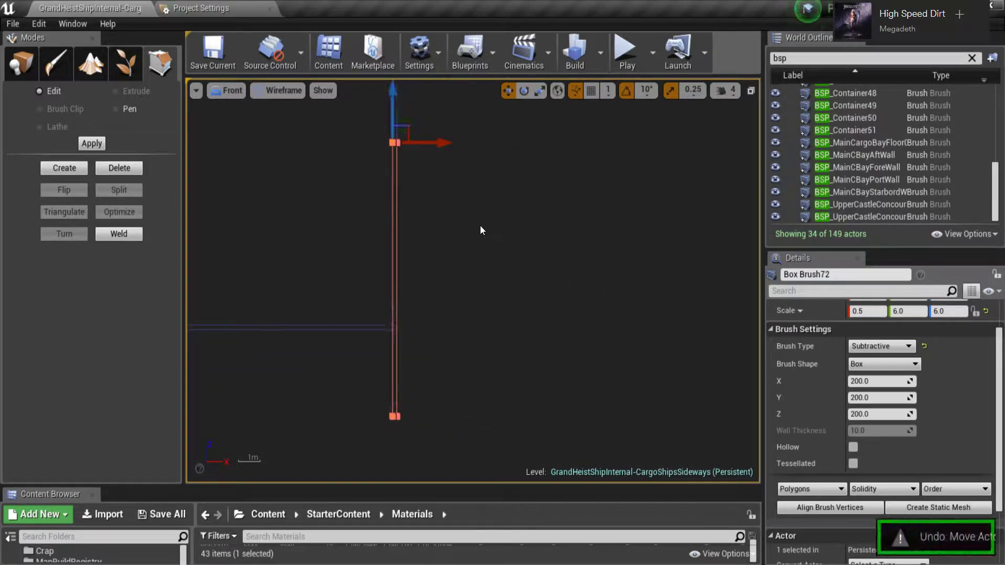
pyautogui.scroll(-1, 448, 184)
pyautogui.click(24, 53)
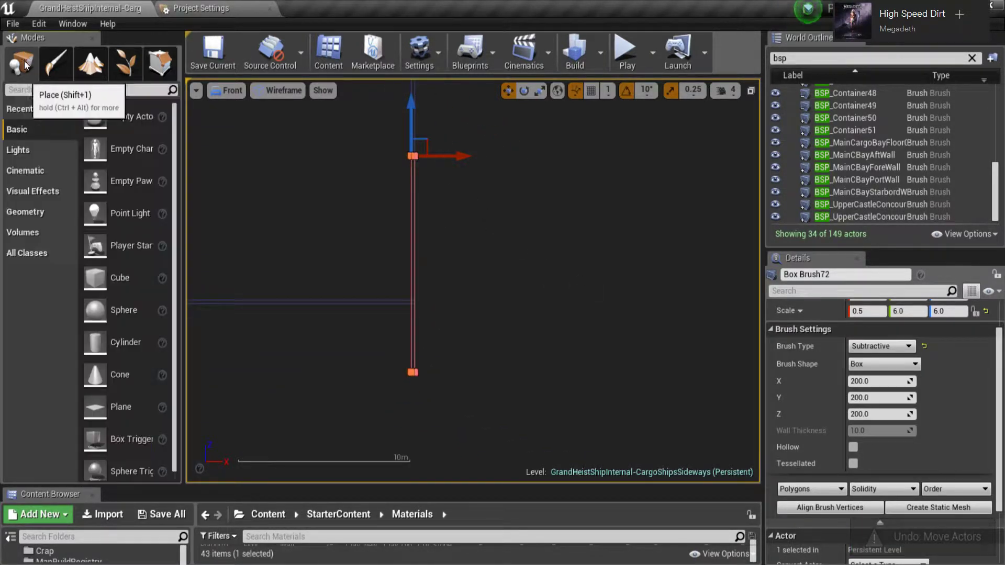
# Step: Raise Box Brush72 in the Front view and fine-tune its height beside the ship
pyautogui.scroll(-4, 423, 168)
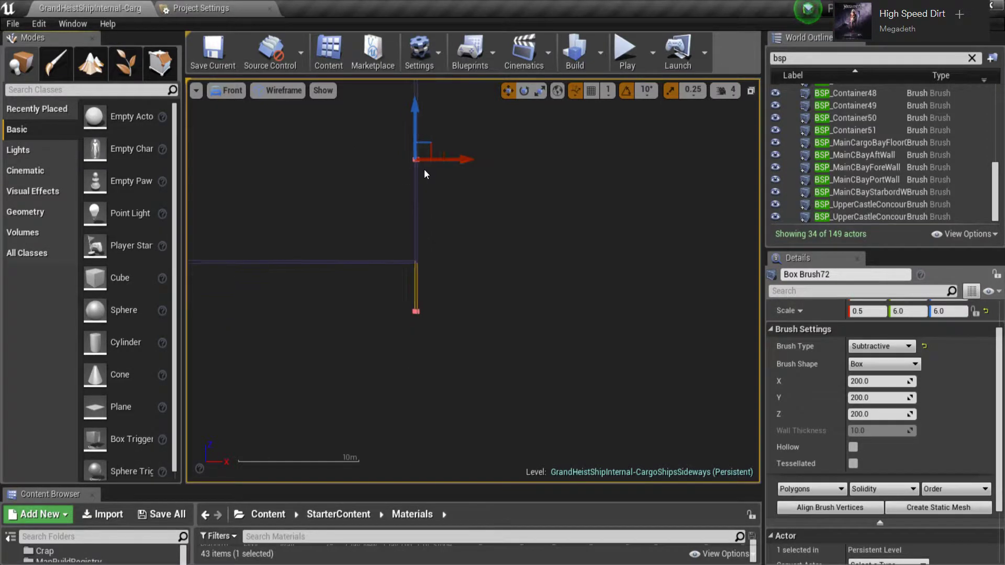
pyautogui.moveTo(444, 164)
pyautogui.mouseDown(button='right')
pyautogui.moveTo(469, 282)
pyautogui.moveTo(452, 245)
pyautogui.mouseUp(button='right')
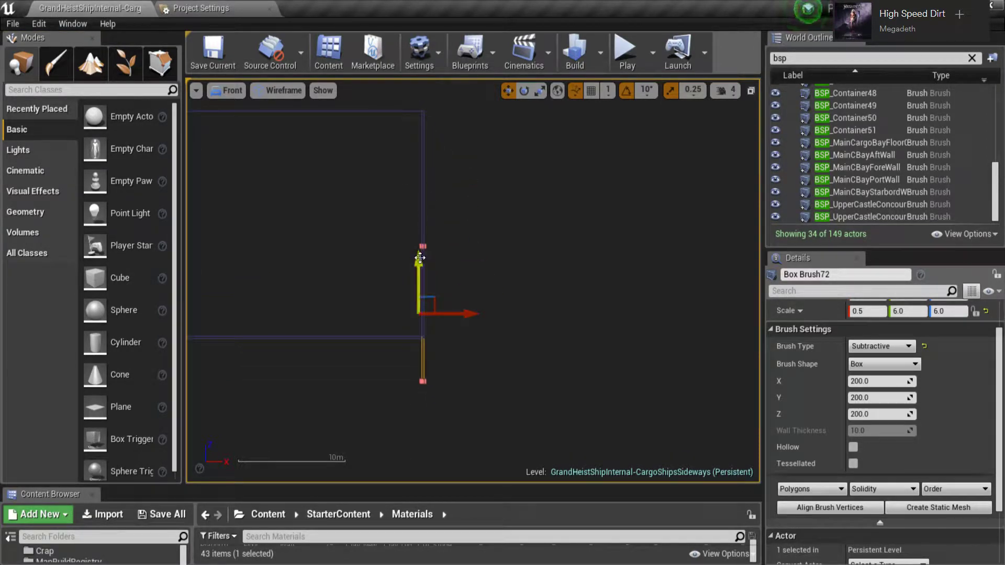
pyautogui.moveTo(417, 258); pyautogui.dragTo(418, 196)
pyautogui.moveTo(408, 200); pyautogui.dragTo(604, 175, button='right')
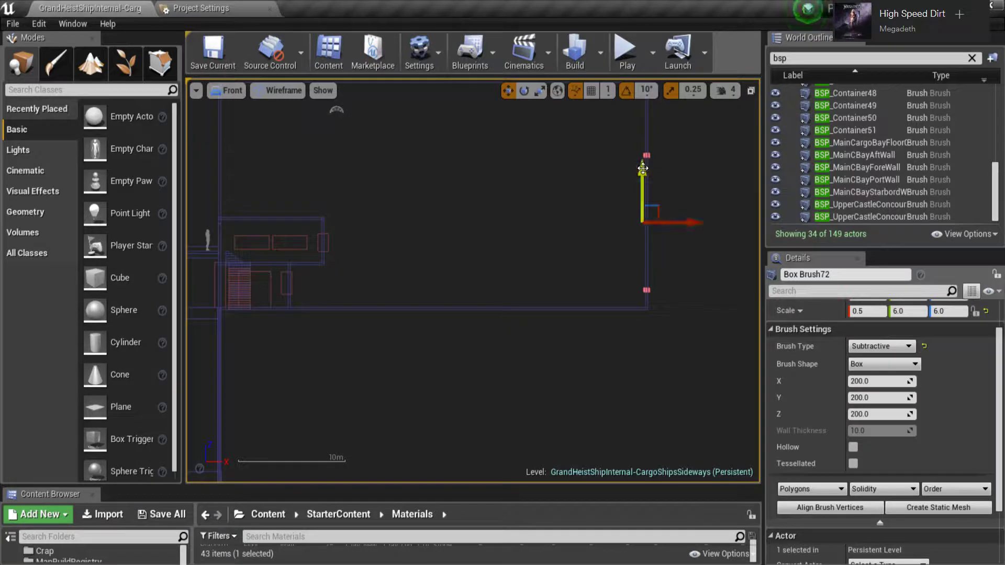
pyautogui.moveTo(644, 164); pyautogui.dragTo(642, 173)
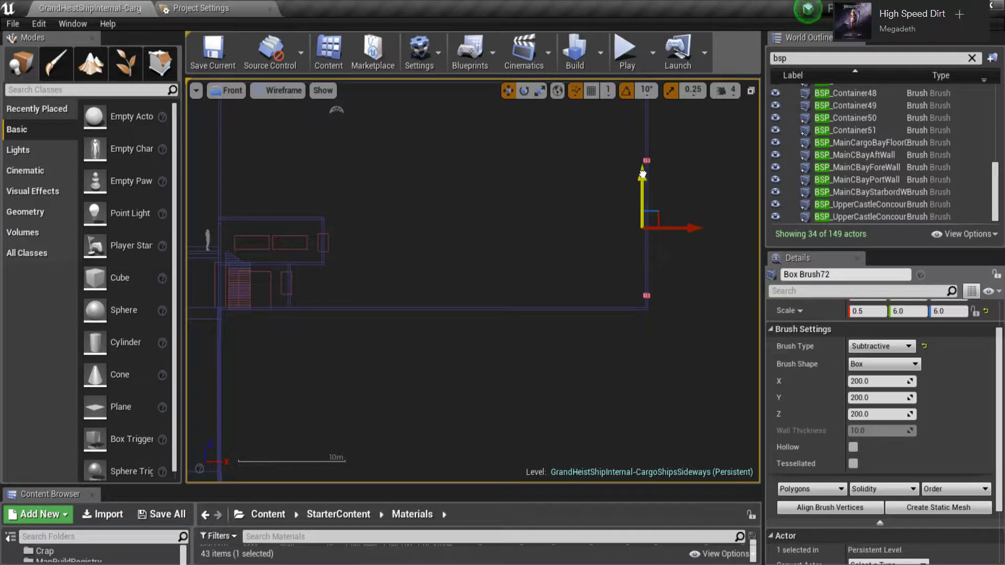
pyautogui.moveTo(642, 173); pyautogui.dragTo(644, 173)
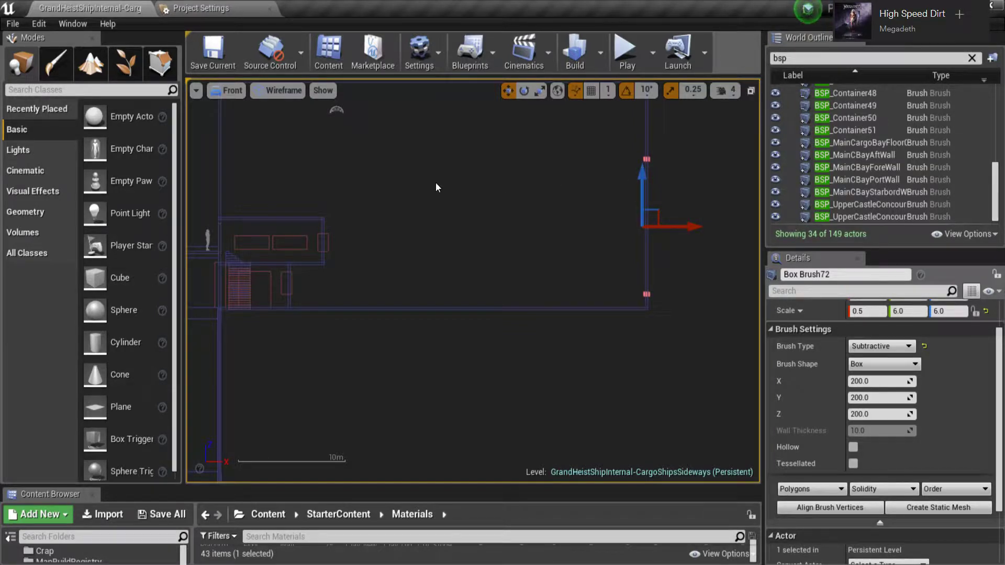
# Step: Duplicate the linear stair brush with an Alt-drag and rotate the copy 180°
pyautogui.click(229, 257)
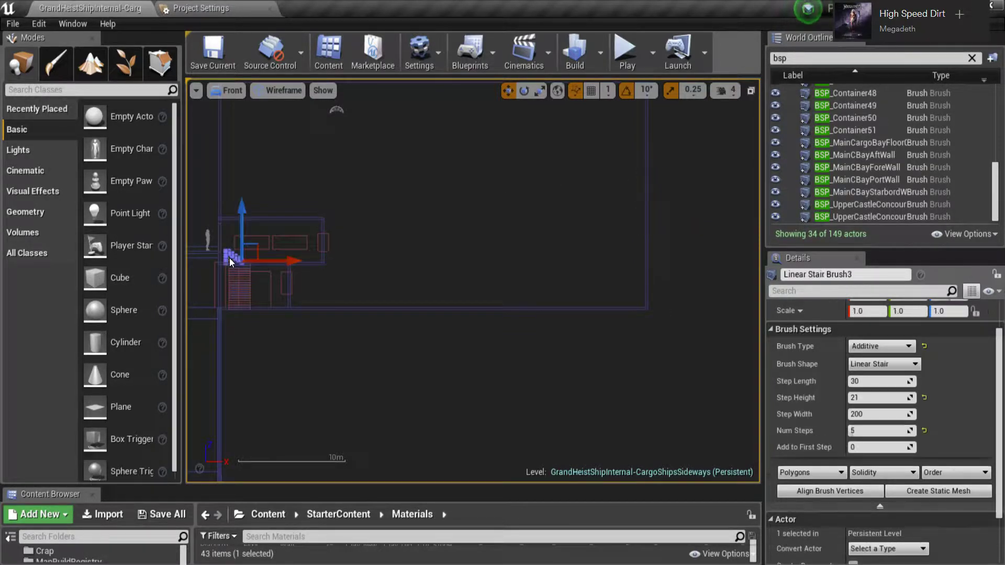
pyautogui.keyDown('alt'); pyautogui.moveTo(293, 259); pyautogui.dragTo(566, 259); pyautogui.keyUp('alt')
pyautogui.hotkey('alt', 'j')
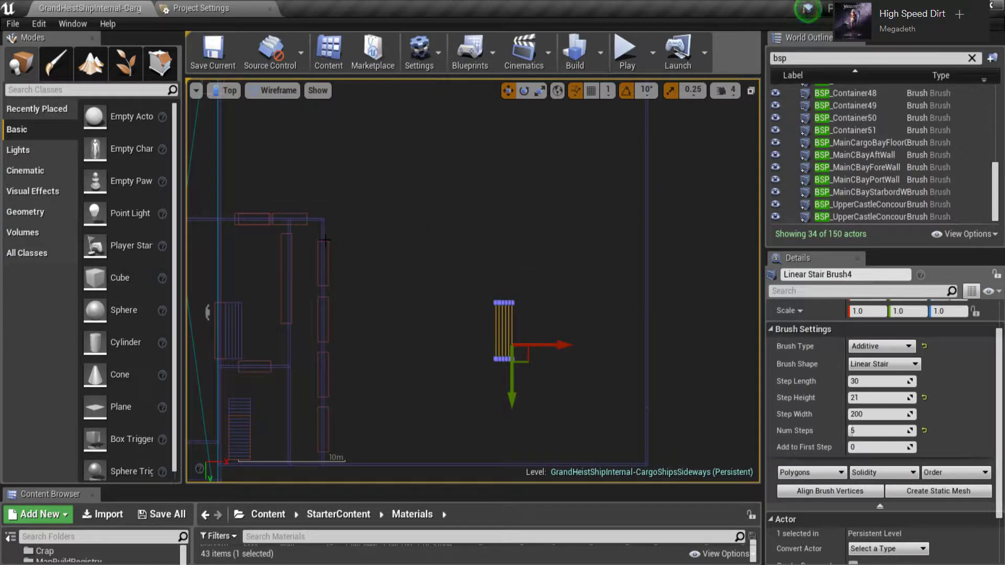
pyautogui.press('e')
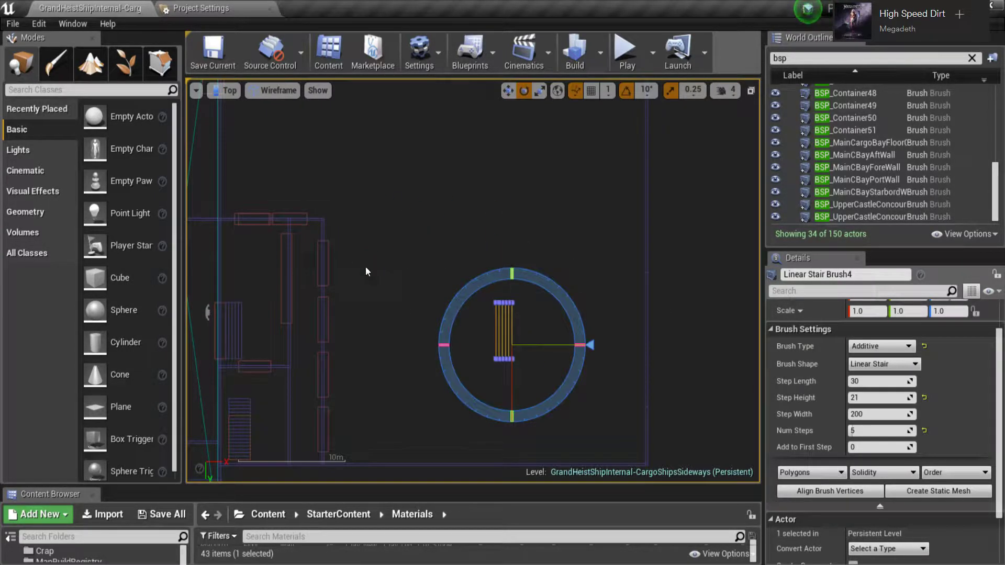
pyautogui.moveTo(533, 401)
pyautogui.mouseDown()
pyautogui.moveTo(541, 405)
pyautogui.moveTo(592, 303)
pyautogui.moveTo(544, 262)
pyautogui.moveTo(450, 291)
pyautogui.moveTo(434, 346)
pyautogui.mouseUp()
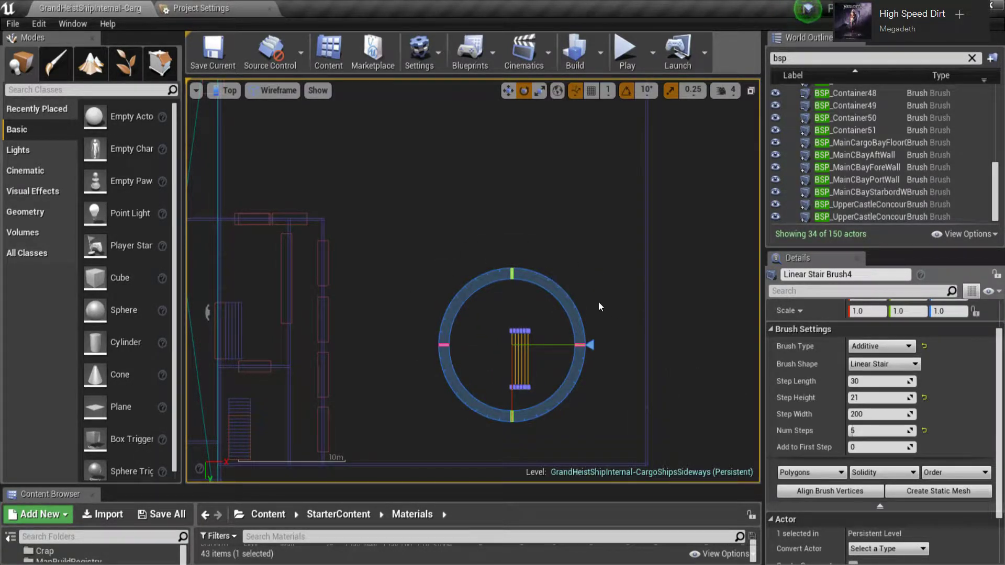
# Step: Slide the rotated stair copy to the right and view it from the front
pyautogui.press('w')
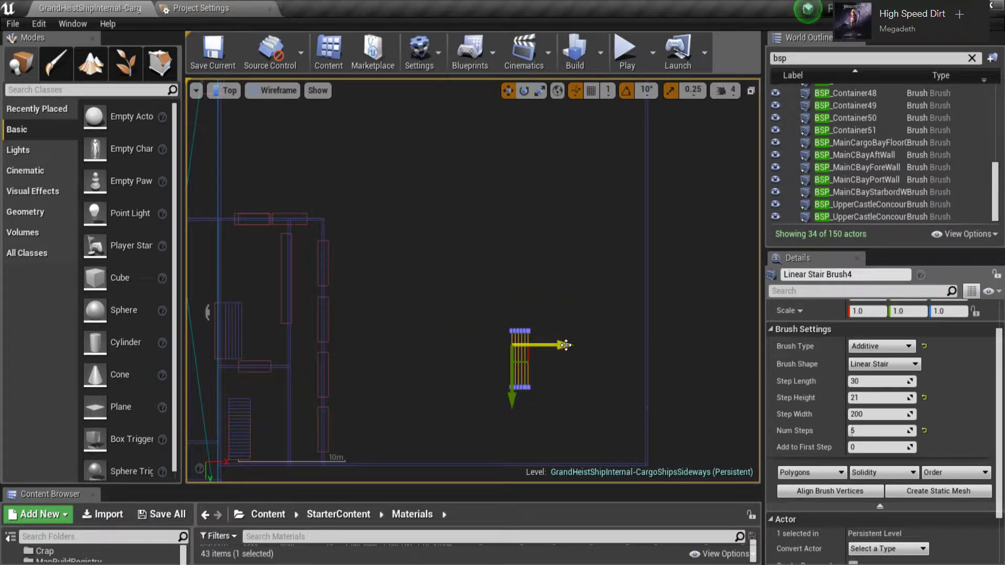
pyautogui.moveTo(565, 345); pyautogui.dragTo(673, 366)
pyautogui.press('f')
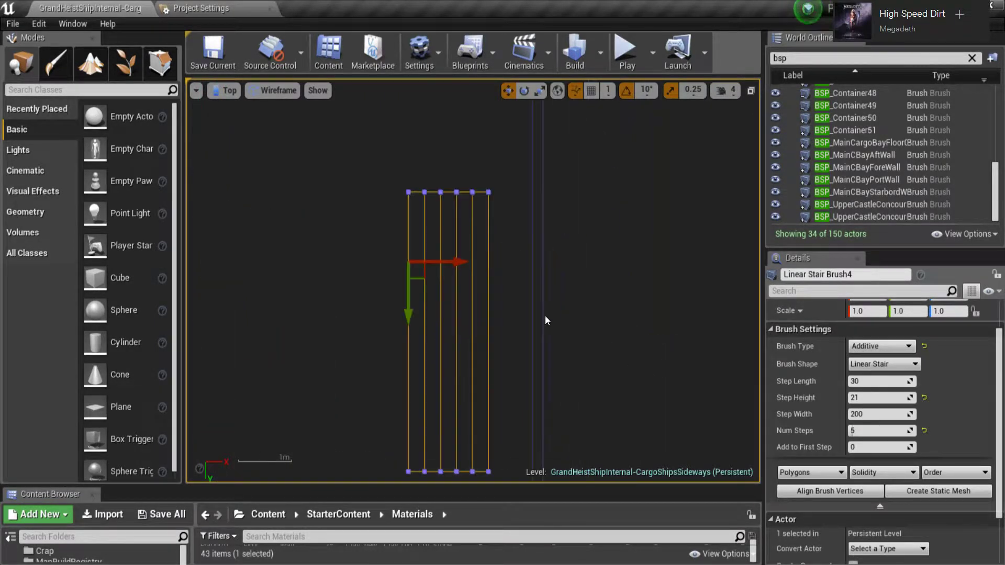
pyautogui.moveTo(465, 261); pyautogui.dragTo(509, 282)
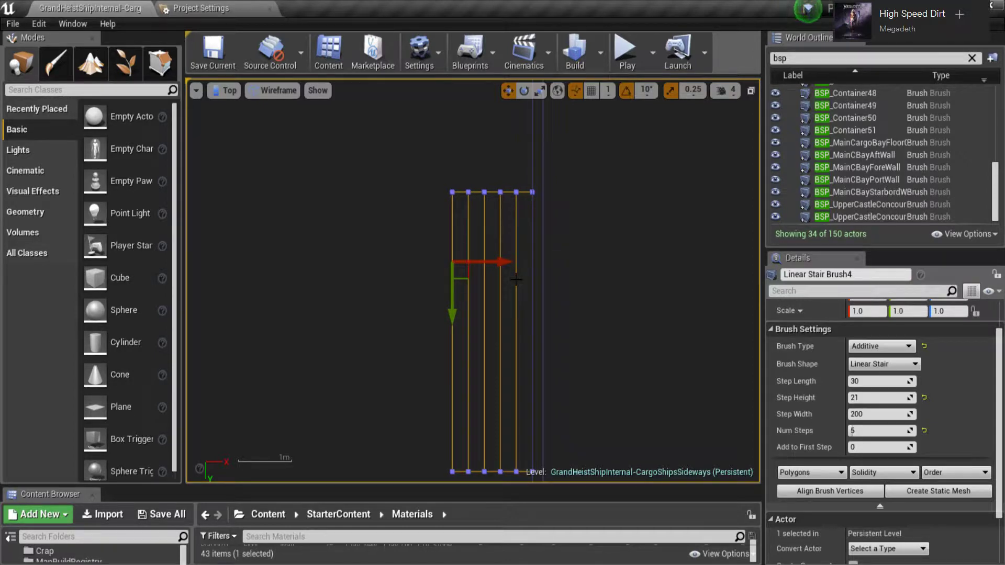
pyautogui.hotkey('alt', 'h')
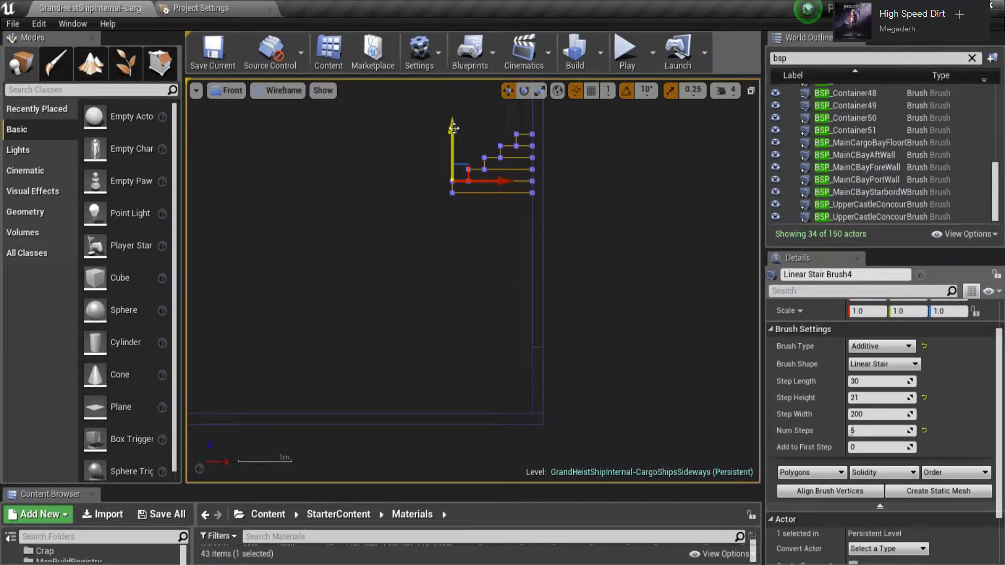
# Step: Lower Linear Stair Brush4 a long way down along Z, then fine-tune its height
pyautogui.moveTo(454, 128)
pyautogui.mouseDown()
pyautogui.moveTo(453, 340)
pyautogui.moveTo(455, 352)
pyautogui.moveTo(485, 349)
pyautogui.mouseUp()
pyautogui.scroll(8, 485, 348)
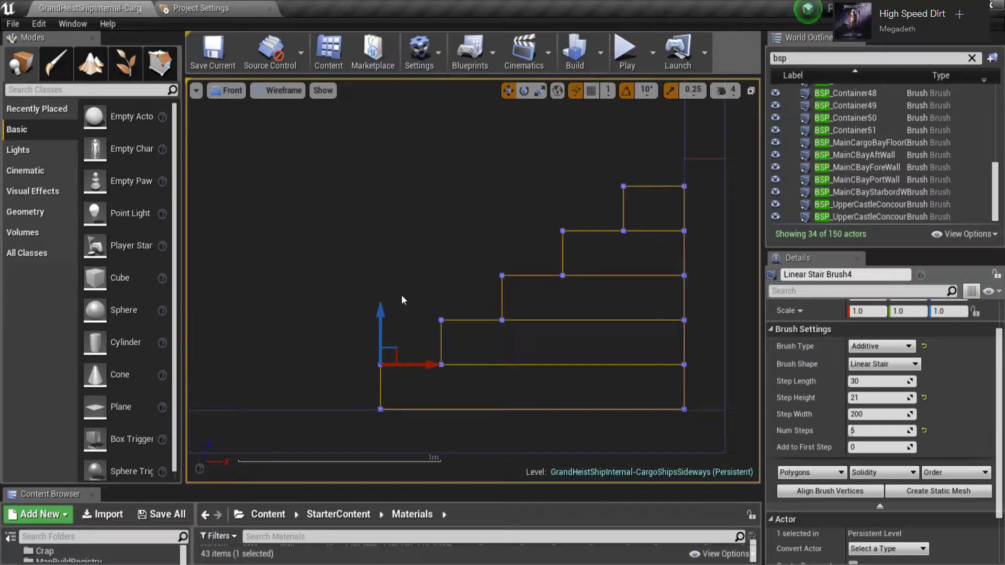
pyautogui.moveTo(390, 308)
pyautogui.mouseDown()
pyautogui.moveTo(388, 320)
pyautogui.moveTo(386, 309)
pyautogui.moveTo(416, 310)
pyautogui.mouseUp()
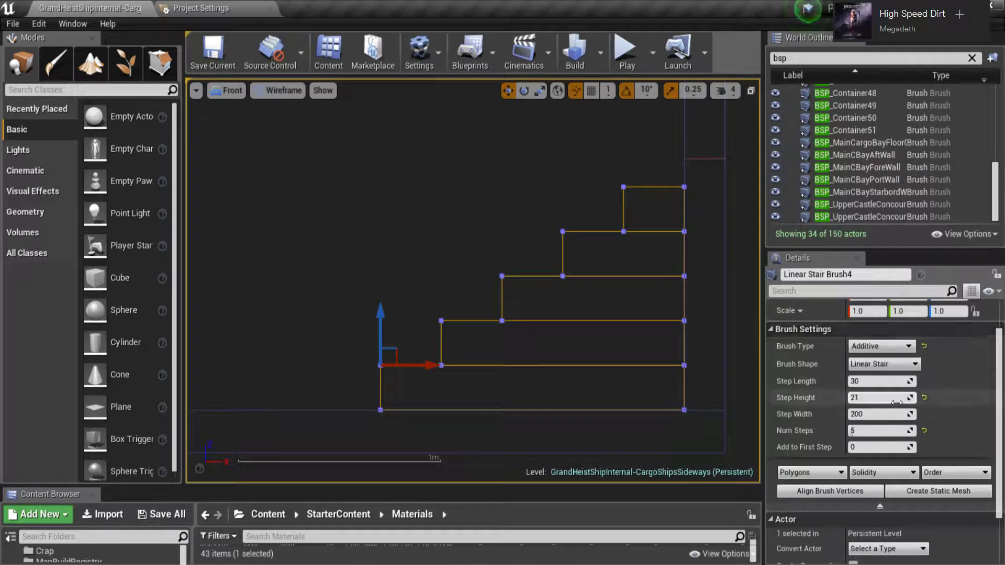
# Step: Enter 3 as the stair's Num Steps, then undo that change
pyautogui.click(881, 431)
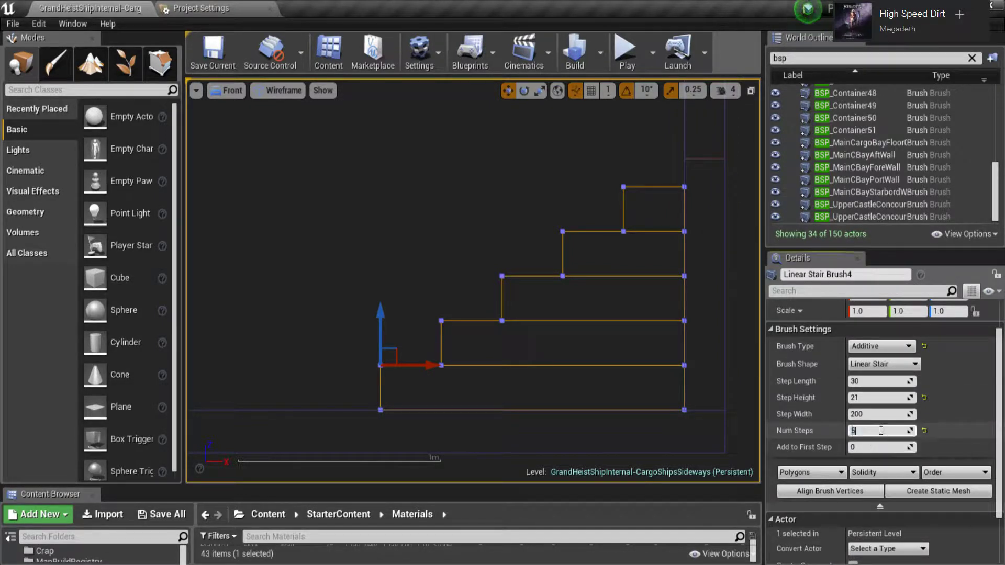
pyautogui.write('3')
pyautogui.press('Return')
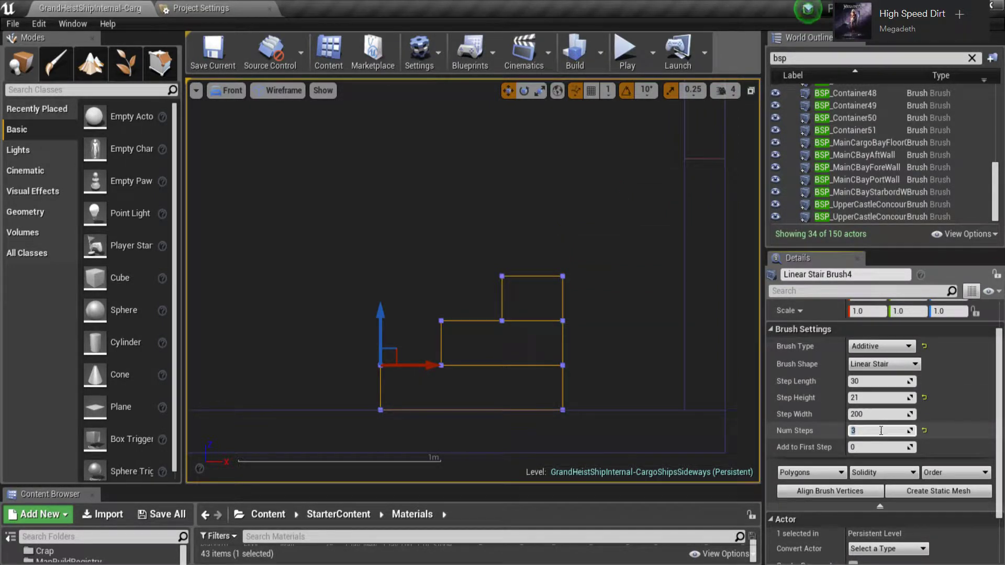
pyautogui.hotkey('ctrl', 'z')
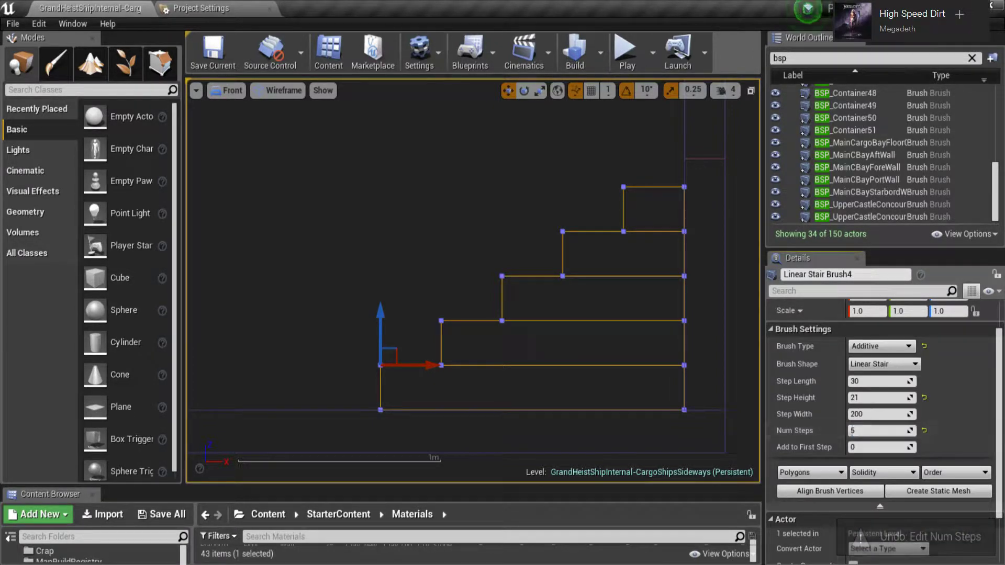
# Step: Set Num Steps to 3 again, try Step Width 400, and revert it to 200
pyautogui.click(891, 432)
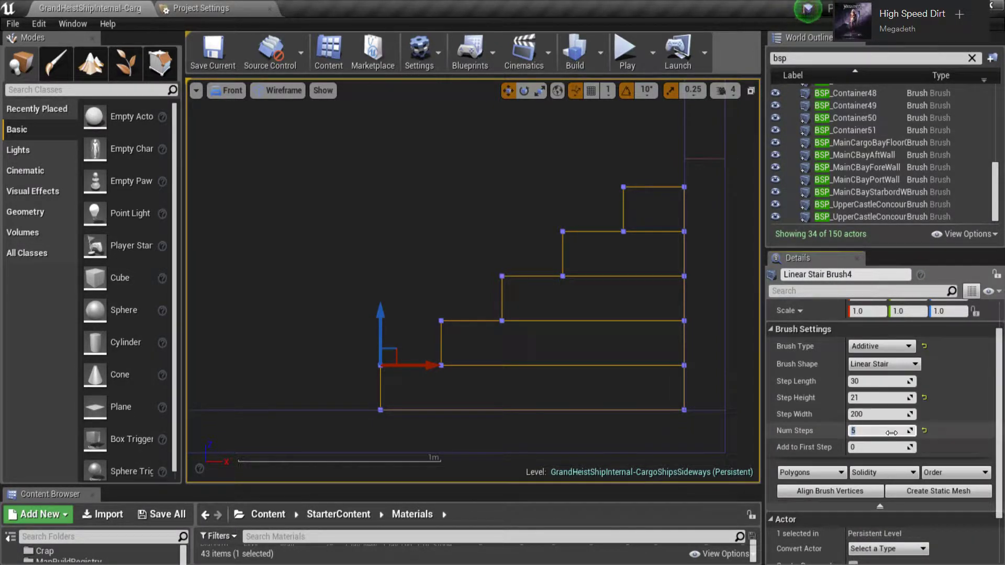
pyautogui.write('3')
pyautogui.click(880, 414)
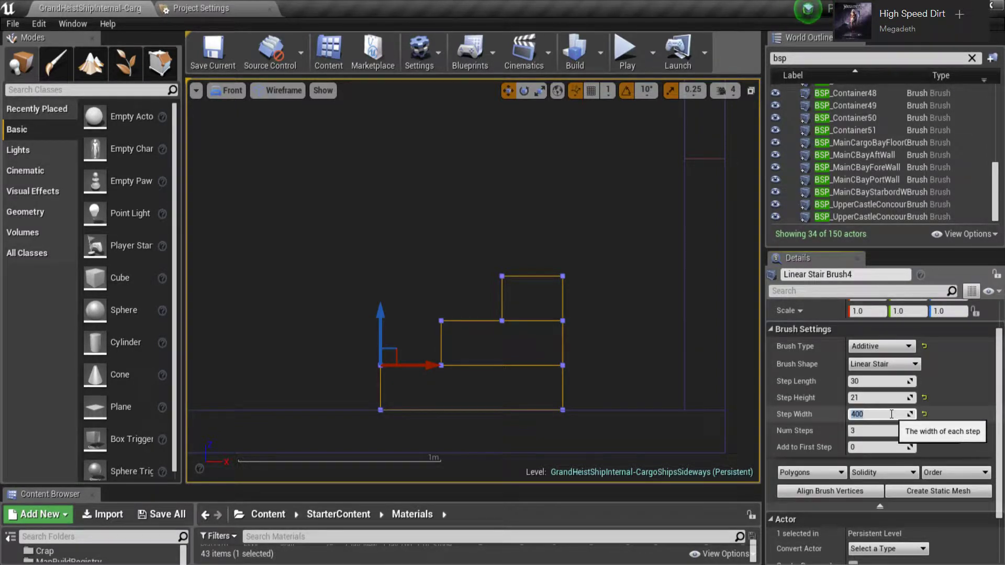
pyautogui.press('Tab')
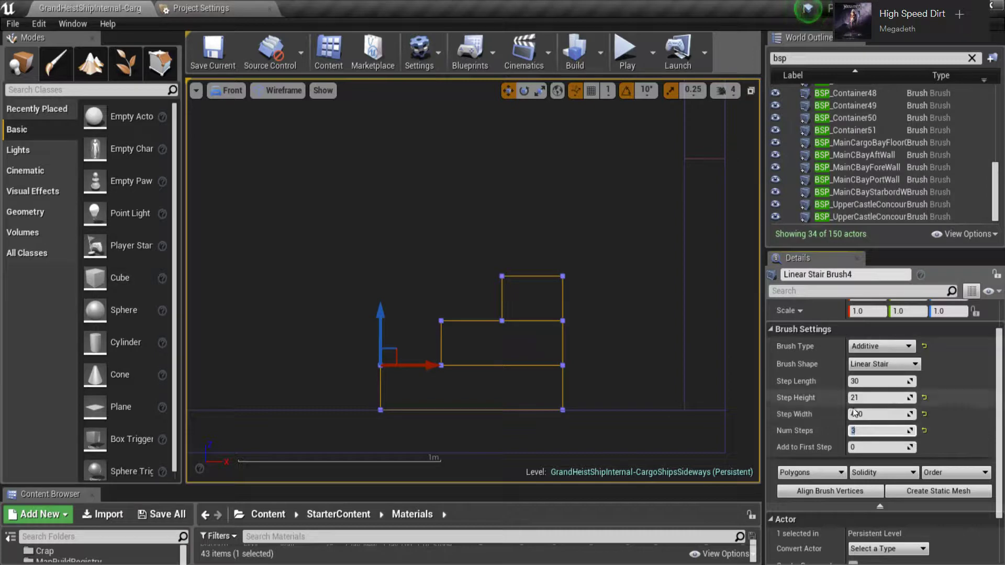
pyautogui.click(871, 413)
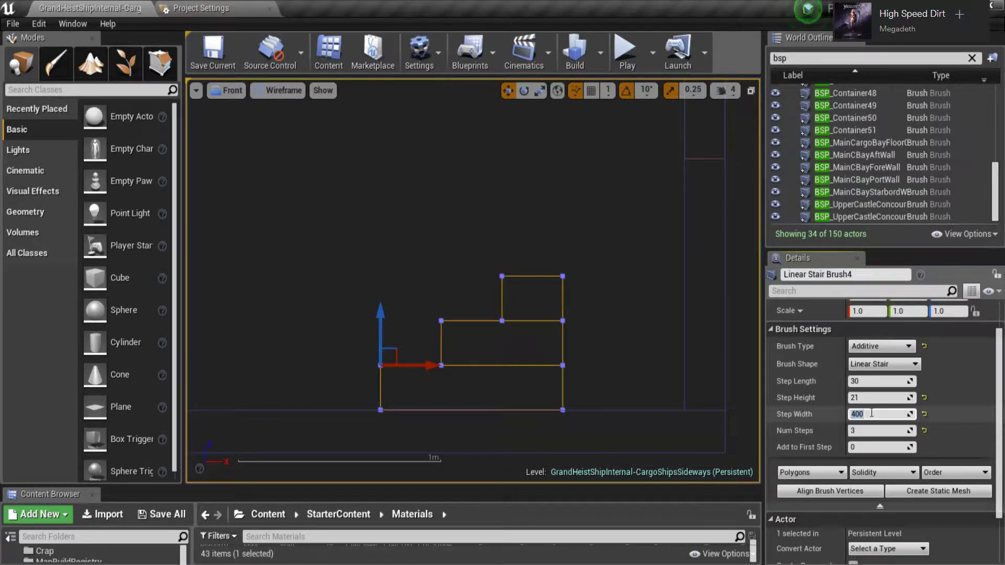
pyautogui.hotkey('ctrl', 'z')
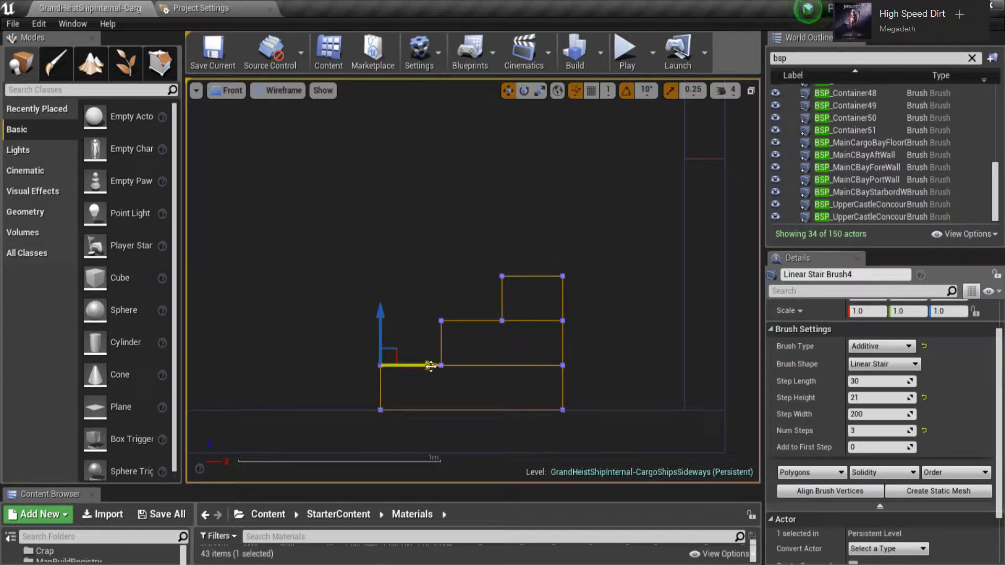
# Step: Slide the three-step stair right along X, briefly selecting its right-edge vertices in Geometry mode
pyautogui.moveTo(430, 366)
pyautogui.mouseDown()
pyautogui.moveTo(487, 366)
pyautogui.moveTo(508, 381)
pyautogui.mouseUp()
pyautogui.click(160, 62)
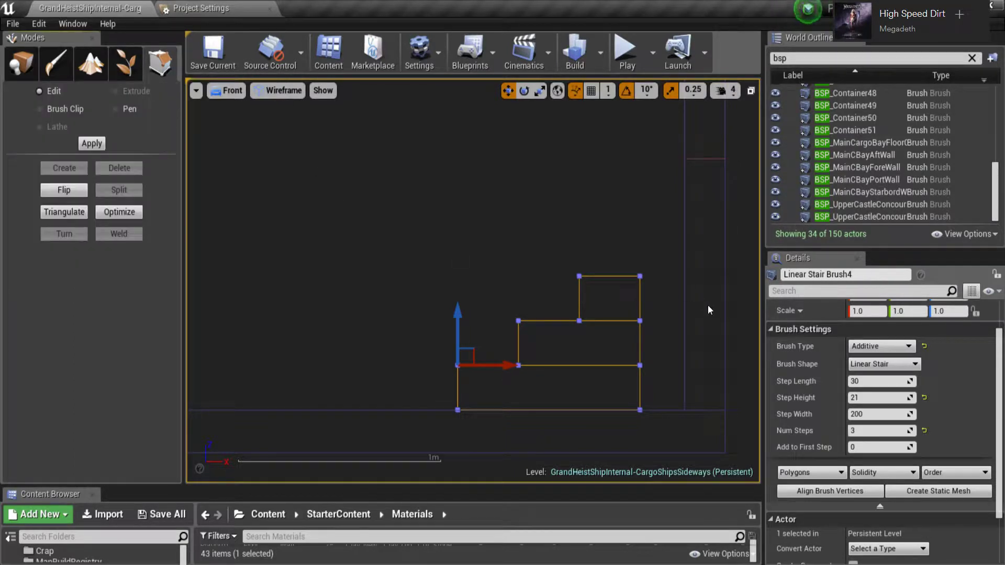
pyautogui.moveTo(627, 248); pyautogui.dragTo(667, 435)
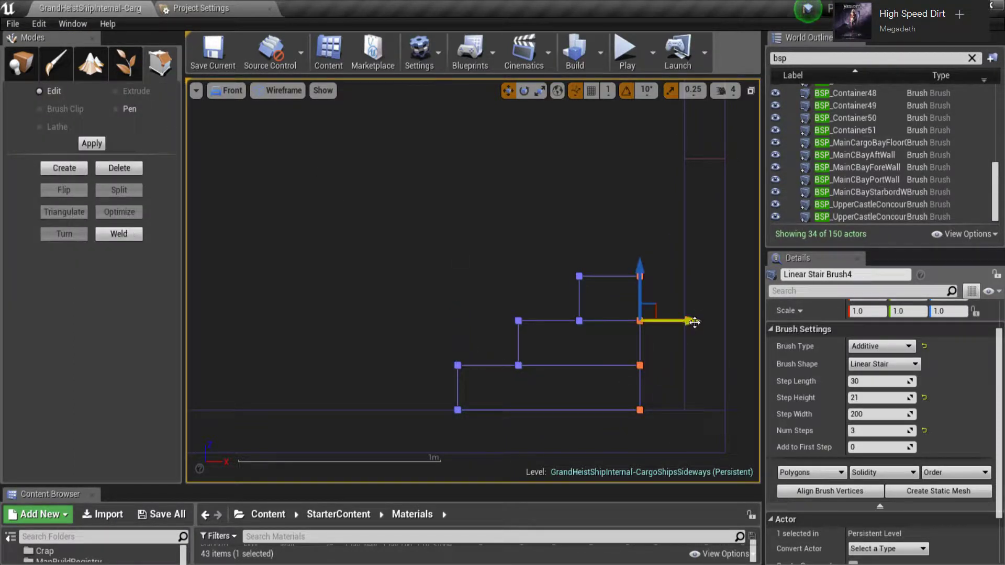
pyautogui.moveTo(702, 275)
pyautogui.mouseDown(button='right')
pyautogui.moveTo(558, 251)
pyautogui.moveTo(456, 271)
pyautogui.mouseUp(button='right')
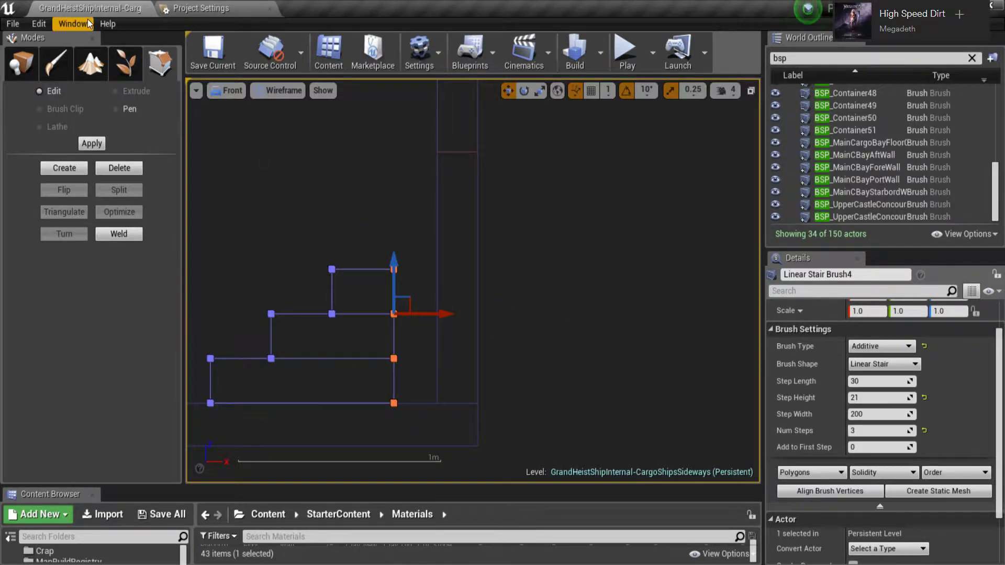
pyautogui.click(24, 67)
pyautogui.moveTo(430, 312); pyautogui.dragTo(480, 322)
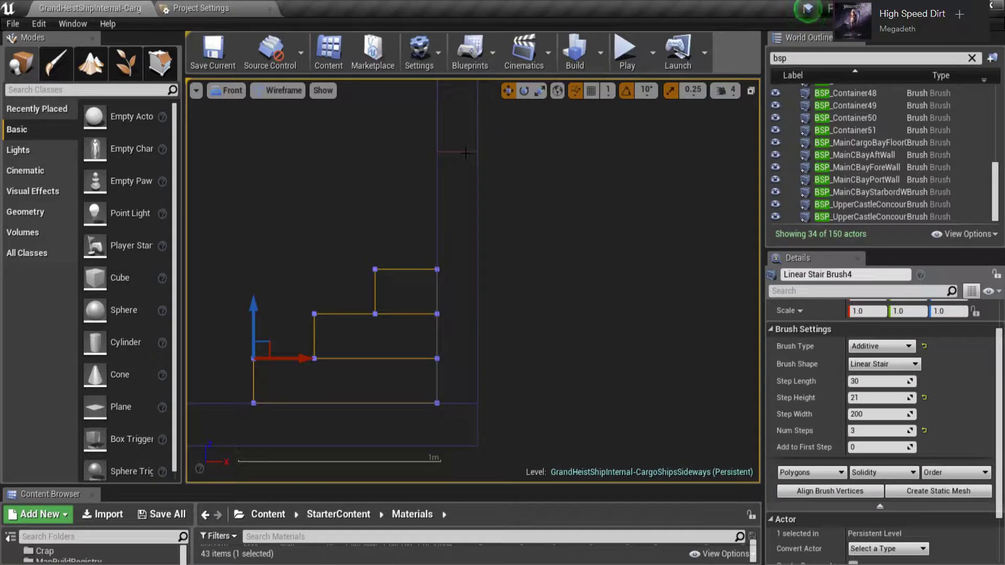
# Step: Select Box Brush72 and lower it along Z toward the top of the stair
pyautogui.click(466, 153)
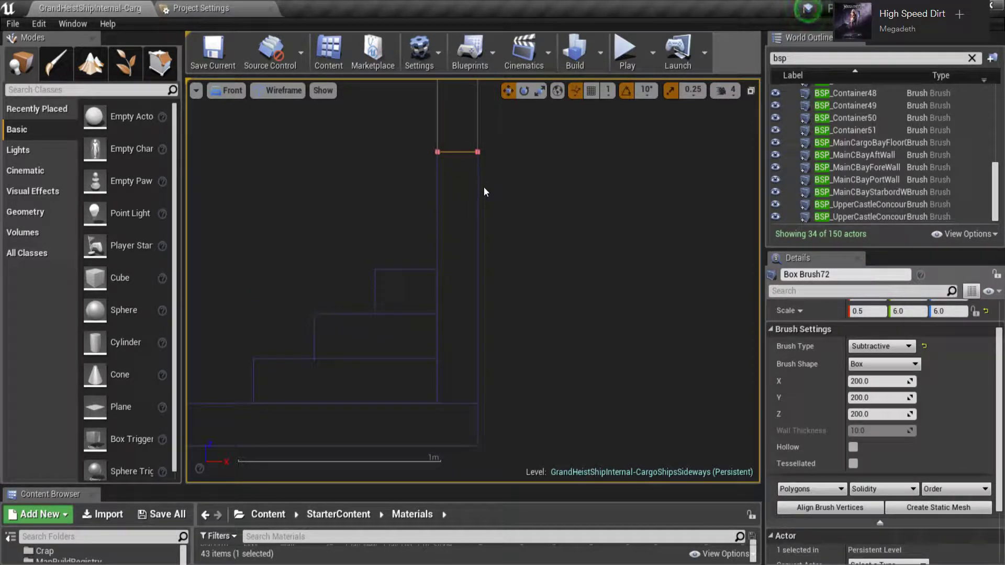
pyautogui.scroll(-3, 484, 189)
pyautogui.moveTo(504, 212)
pyautogui.mouseDown(button='right')
pyautogui.moveTo(502, 457)
pyautogui.moveTo(521, 532)
pyautogui.mouseUp(button='right')
pyautogui.scroll(-8, 541, 309)
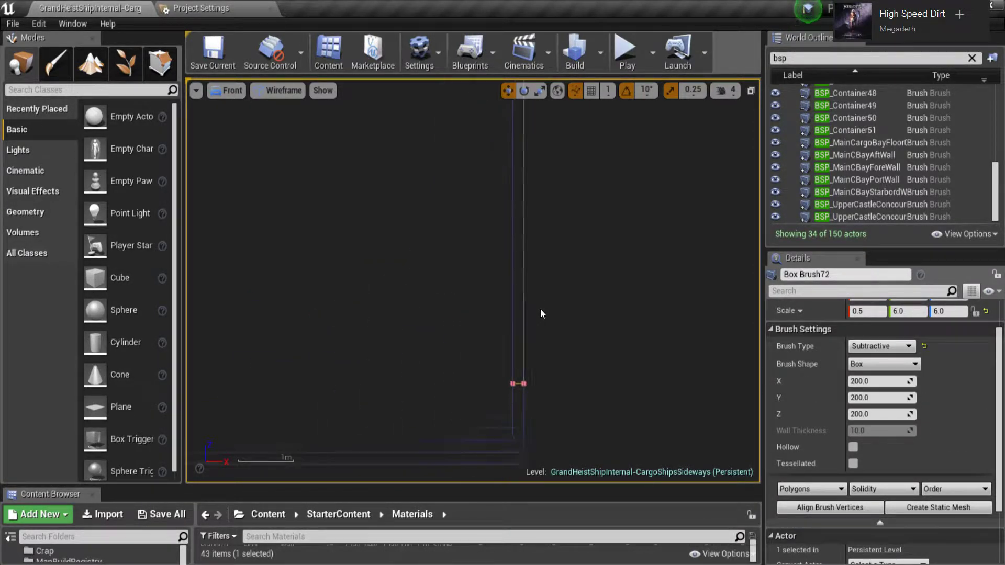
pyautogui.scroll(-1, 542, 312)
pyautogui.moveTo(539, 140); pyautogui.dragTo(539, 153)
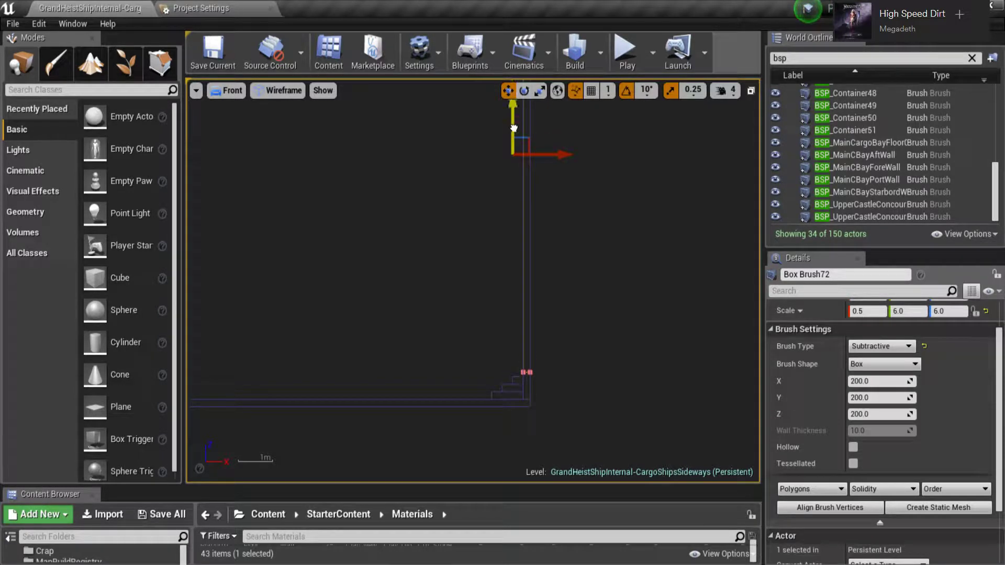
pyautogui.scroll(1, 570, 206)
pyautogui.moveTo(563, 228); pyautogui.dragTo(562, 254, button='right')
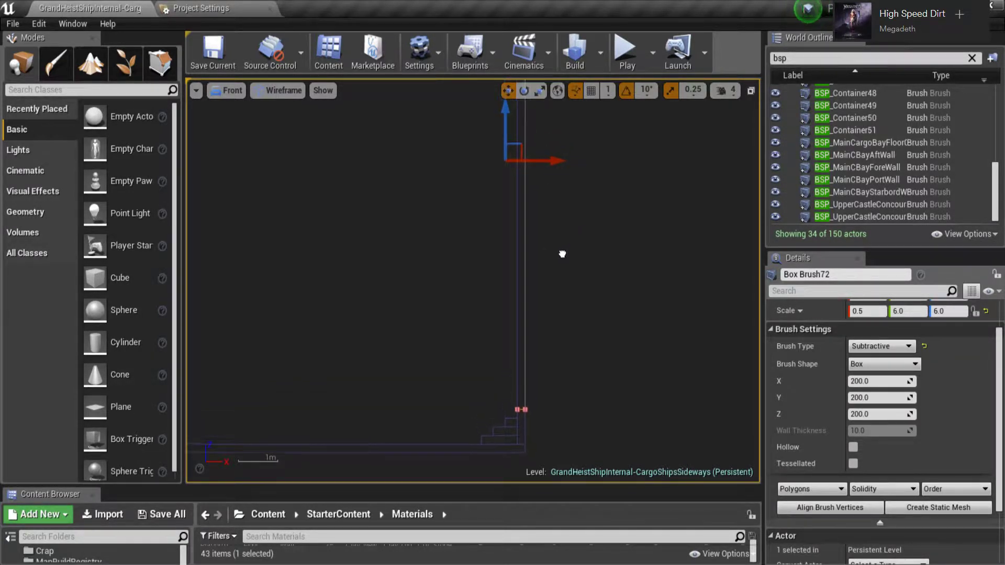
pyautogui.moveTo(507, 129); pyautogui.dragTo(506, 138)
pyautogui.scroll(7, 543, 225)
pyautogui.moveTo(545, 259); pyautogui.dragTo(625, 3, button='right')
pyautogui.scroll(2, 613, 229)
pyautogui.scroll(6, 602, 272)
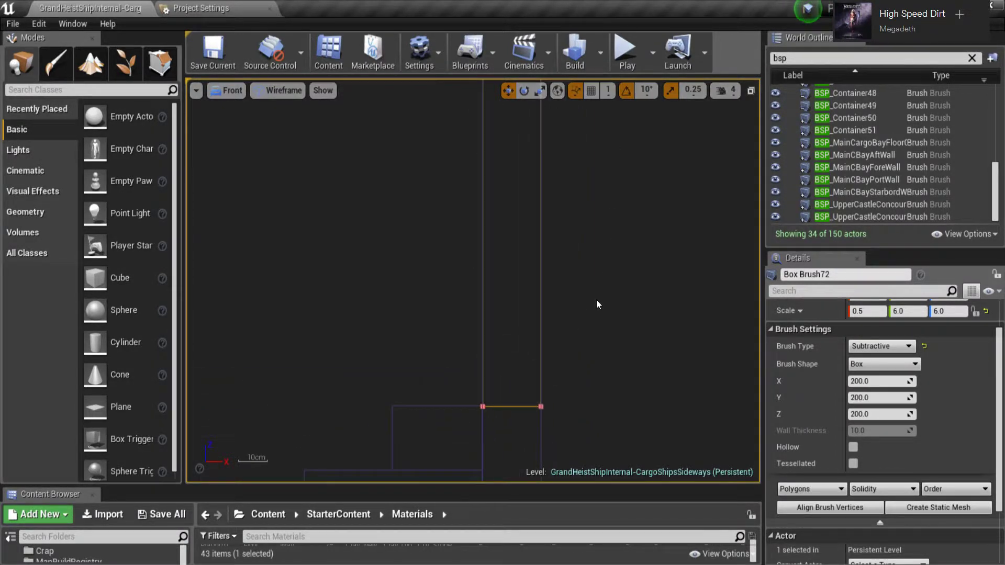
pyautogui.moveTo(561, 377); pyautogui.dragTo(640, 174, button='right')
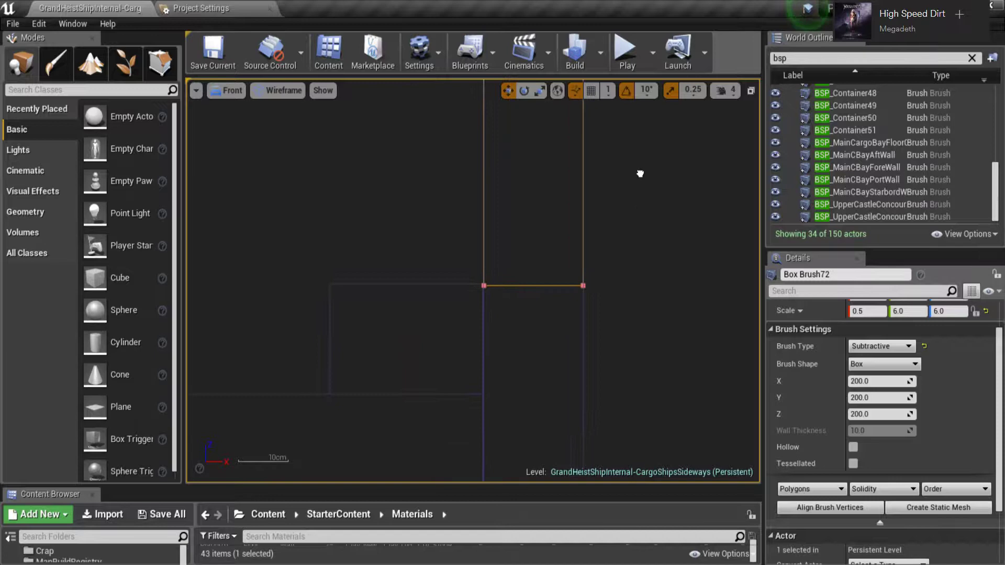
pyautogui.click(627, 210)
# Step: Reselect Box Brush72, recheck its position near the steps, and deselect it
pyautogui.click(547, 287)
pyautogui.scroll(-3, 571, 251)
pyautogui.moveTo(622, 170); pyautogui.dragTo(551, 468, button='right')
pyautogui.scroll(-2, 570, 223)
pyautogui.scroll(-5, 569, 223)
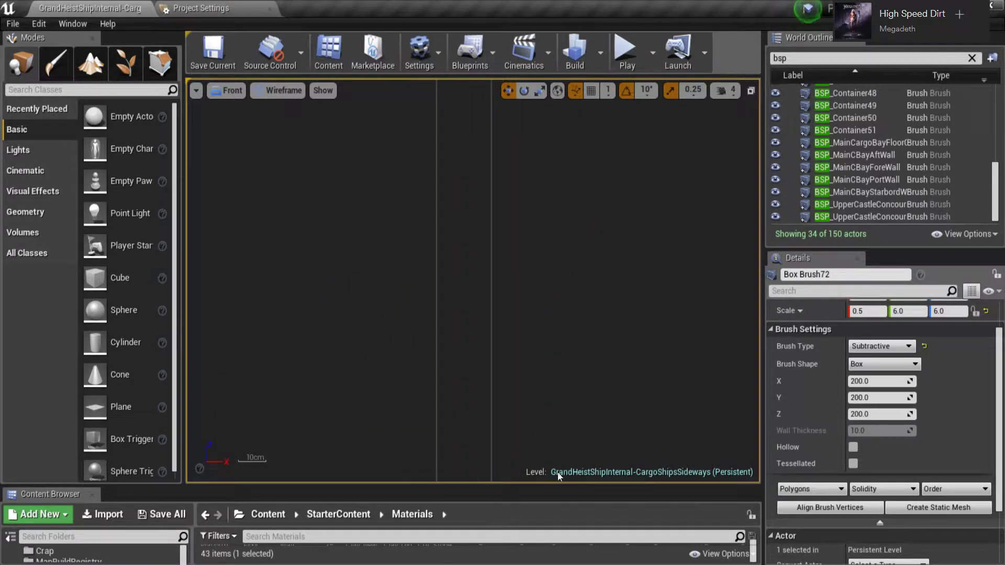
pyautogui.moveTo(555, 297); pyautogui.dragTo(538, 275, button='right')
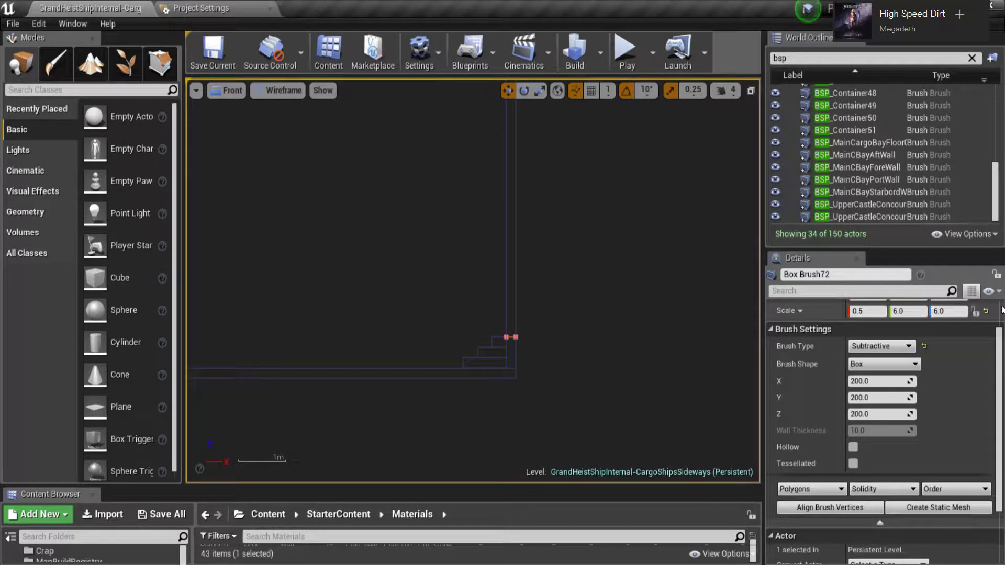
pyautogui.scroll(2, 970, 313)
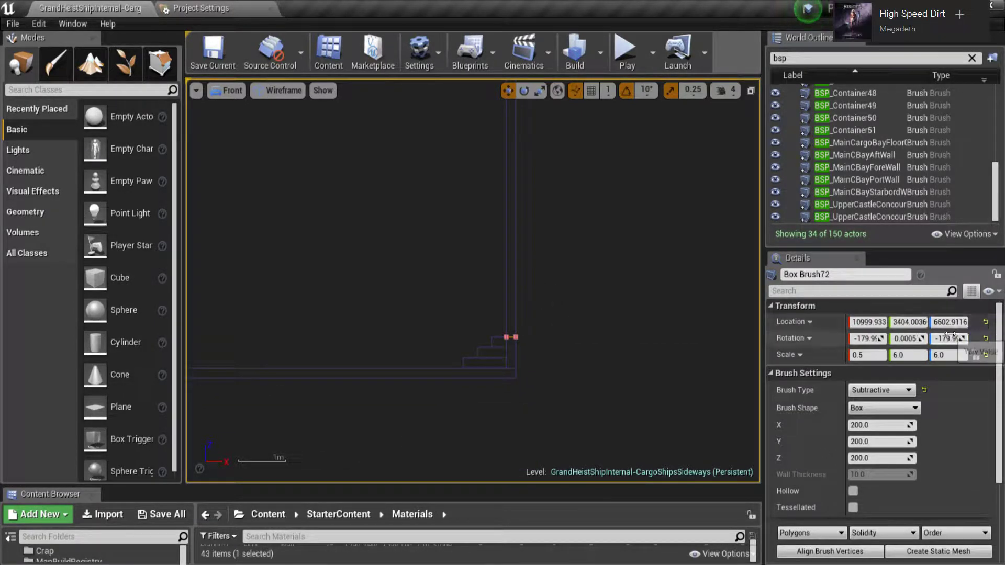
pyautogui.moveTo(512, 260); pyautogui.dragTo(529, 317, button='right')
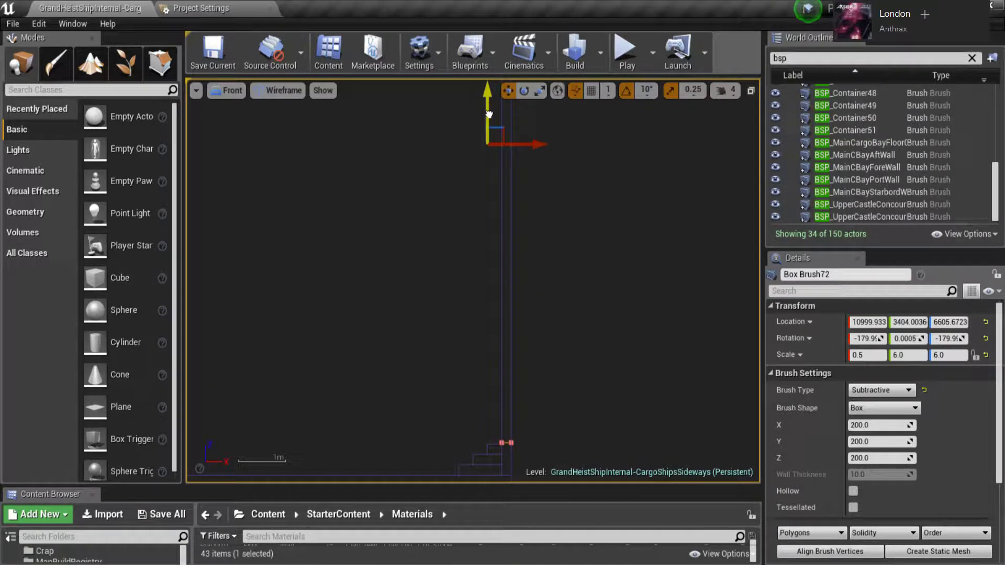
pyautogui.scroll(10, 571, 330)
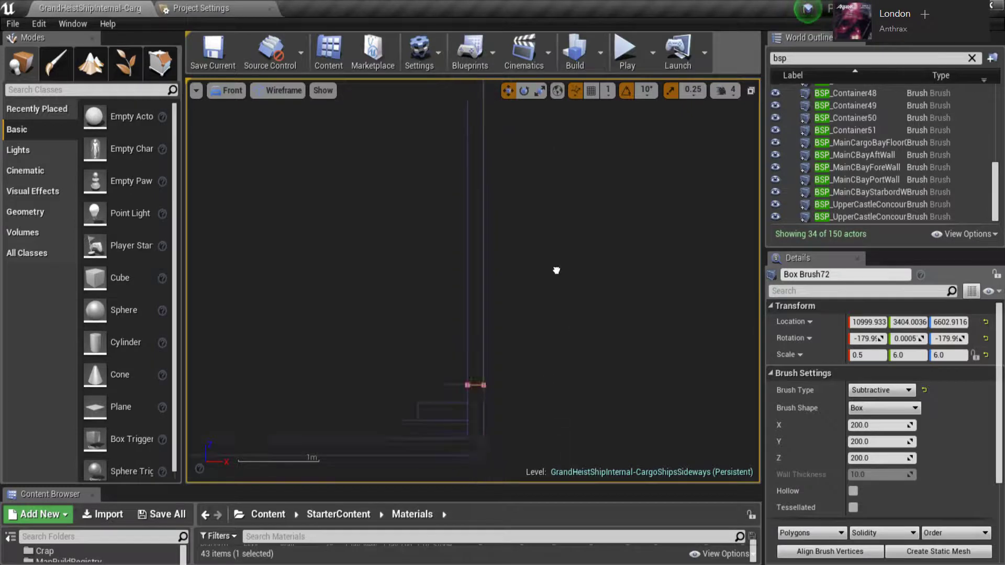
pyautogui.click(506, 290)
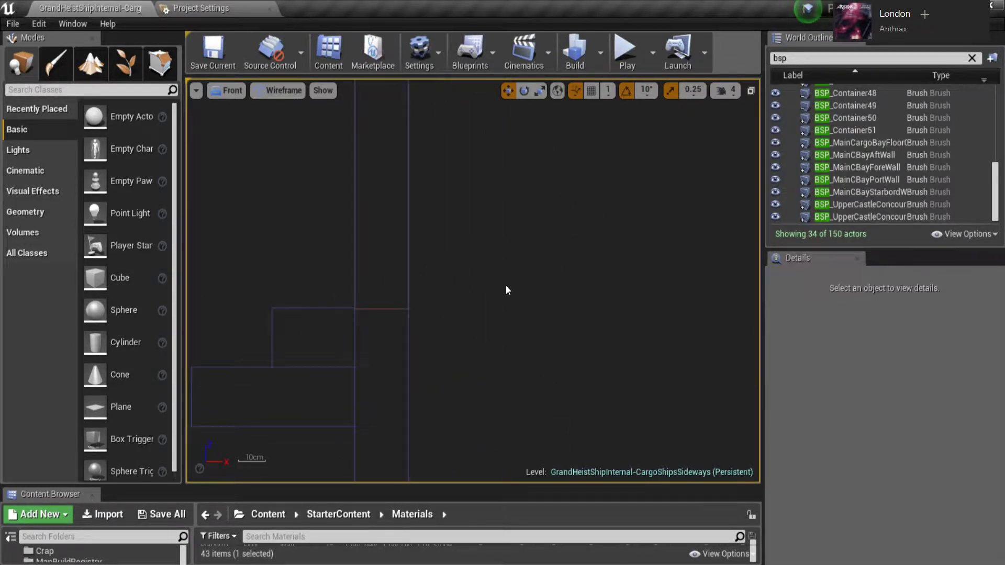
# Step: Select the small stair brush in perspective and move it along Y in the Top view
pyautogui.hotkey('alt', 'g')
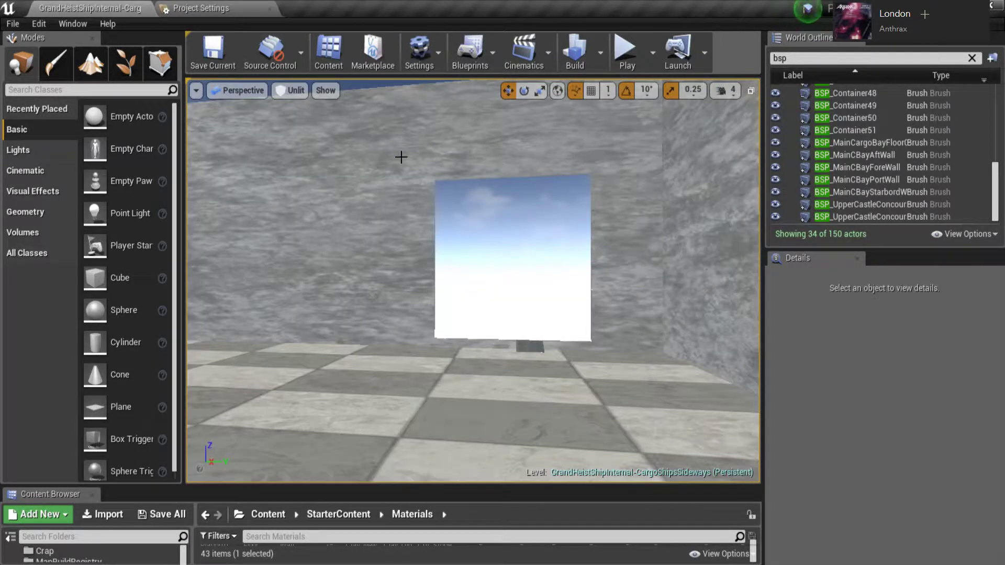
pyautogui.moveTo(498, 192); pyautogui.dragTo(536, 233, button='right')
pyautogui.moveTo(479, 168); pyautogui.dragTo(550, 269)
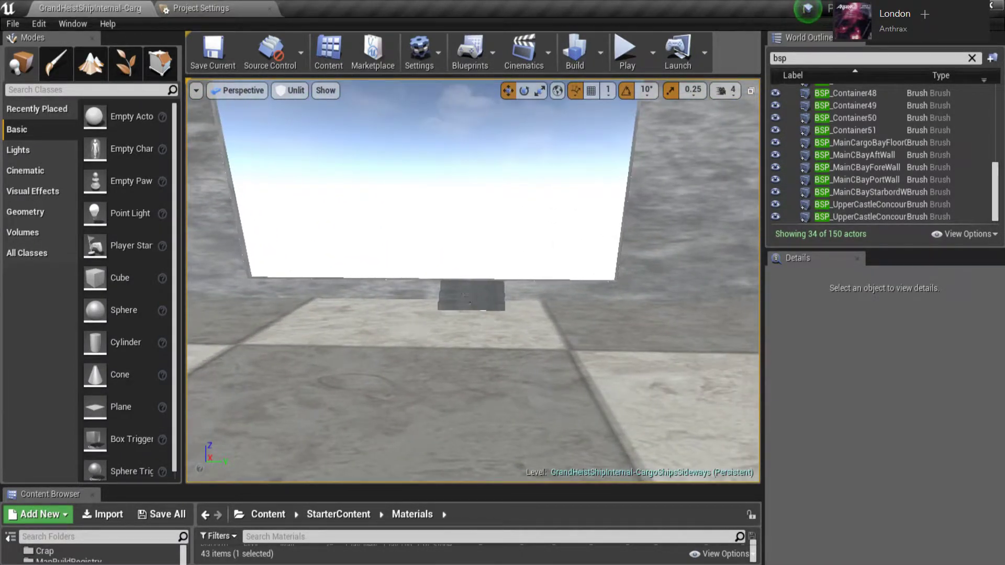
pyautogui.click(471, 296)
pyautogui.hotkey('alt', 'j')
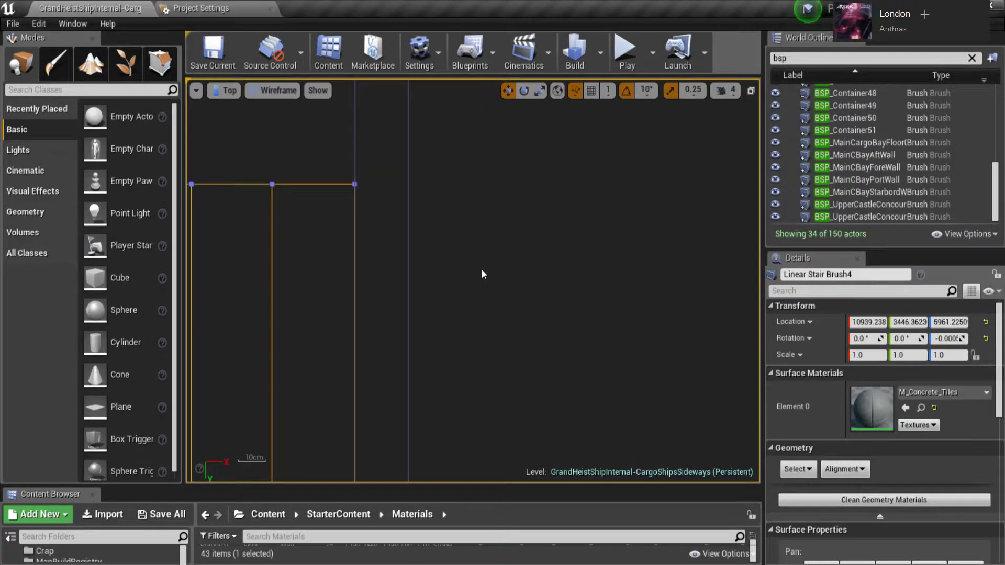
pyautogui.scroll(-10, 481, 269)
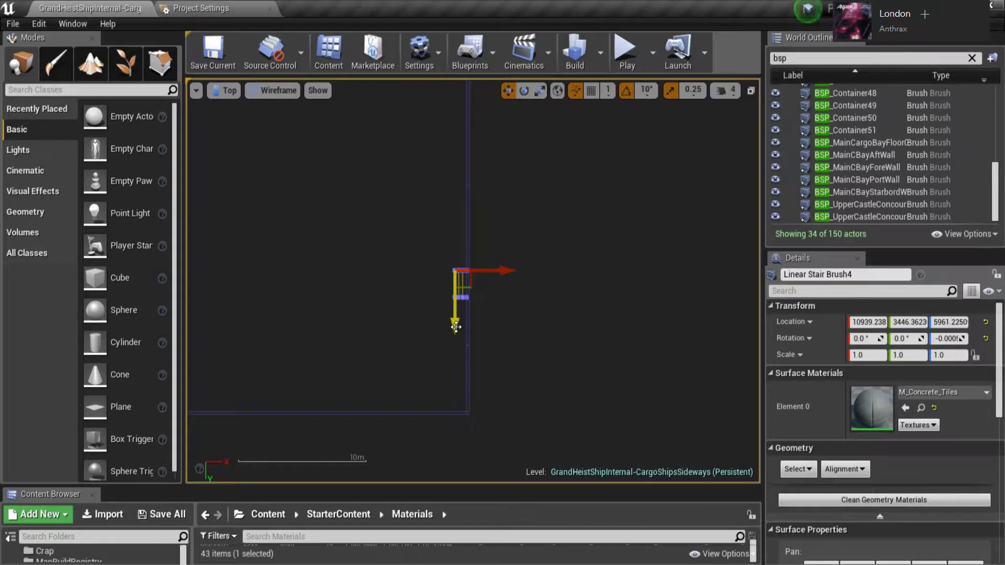
pyautogui.moveTo(456, 328); pyautogui.dragTo(455, 302)
# Step: Stretch the stair brush along Y with the scale gizmo
pyautogui.scroll(-2, 423, 287)
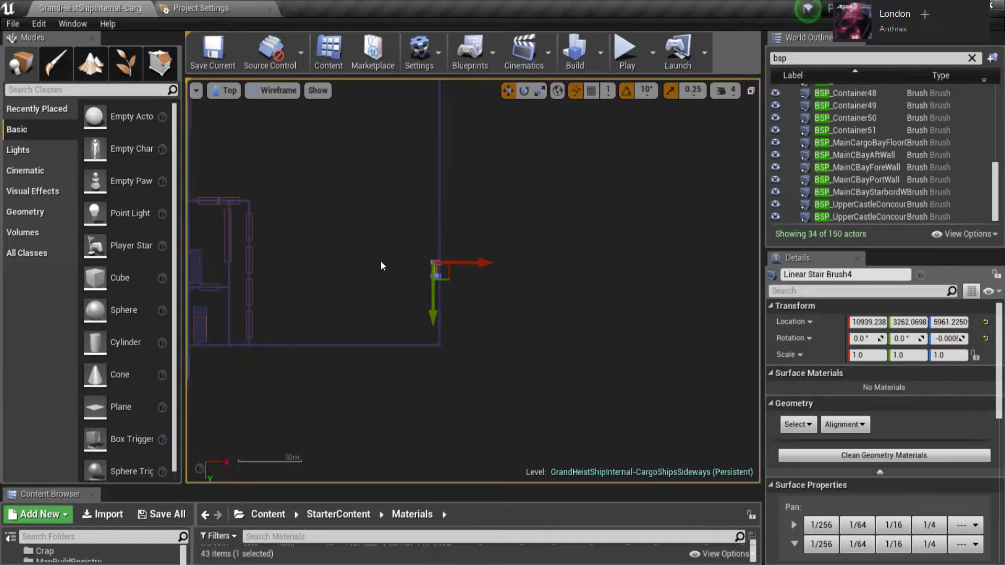
pyautogui.moveTo(381, 266); pyautogui.dragTo(473, 254, button='right')
pyautogui.scroll(2, 476, 258)
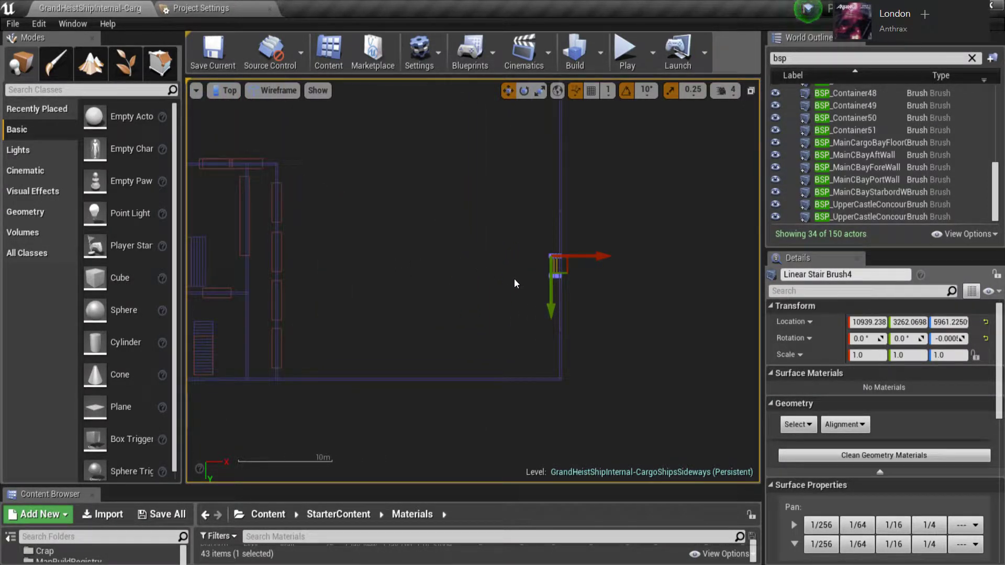
pyautogui.scroll(3, 533, 292)
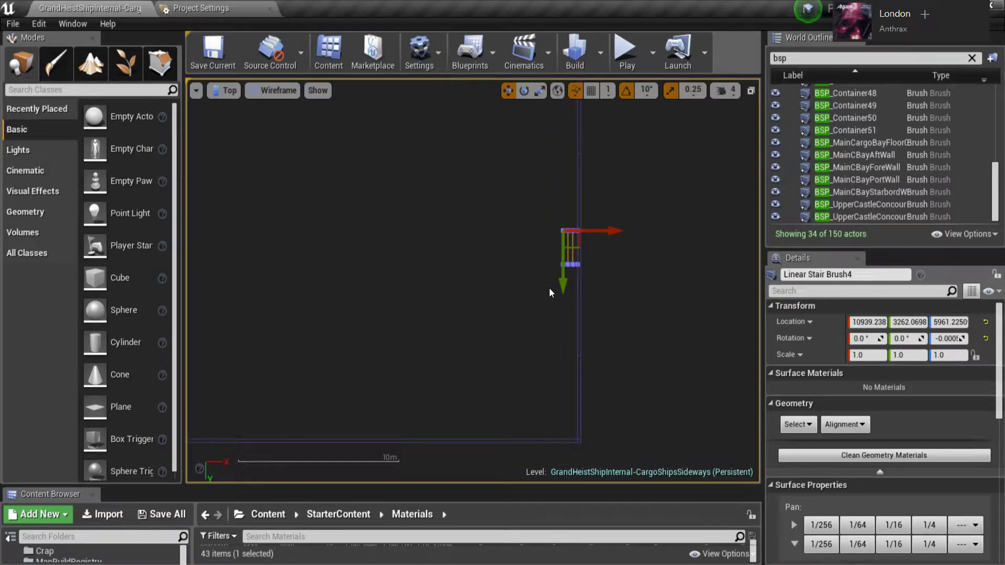
pyautogui.scroll(1, 552, 288)
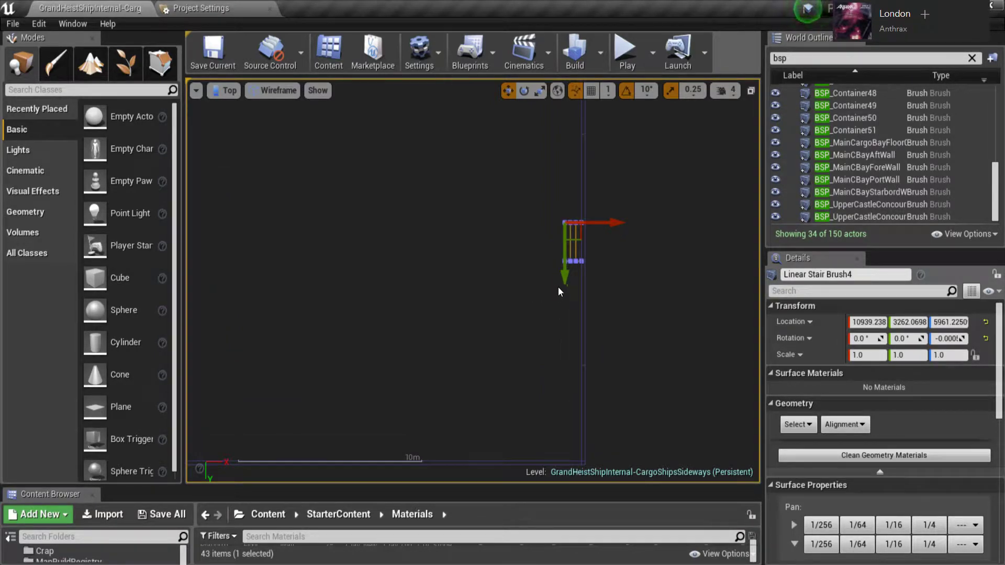
pyautogui.scroll(1, 584, 240)
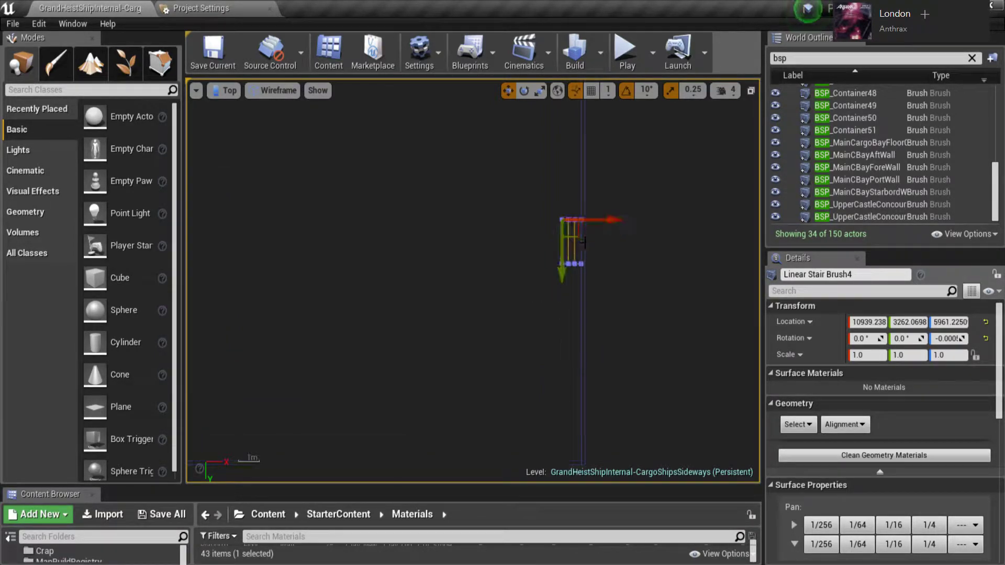
pyautogui.press('r')
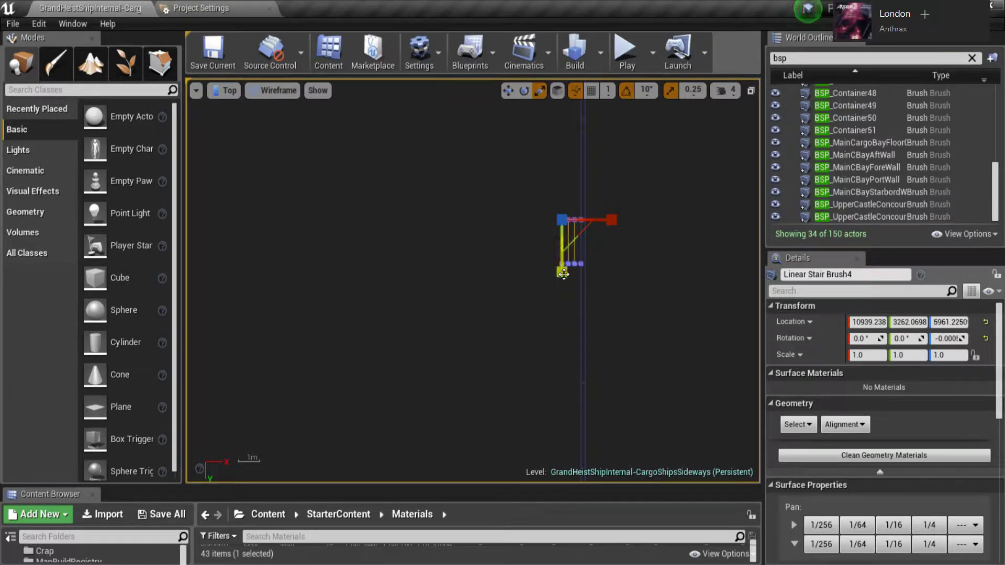
pyautogui.moveTo(562, 271); pyautogui.dragTo(562, 388)
# Step: Slide the stair brush to Y location 2804.0571 and lengthen it to Y scale 6.0
pyautogui.press('w')
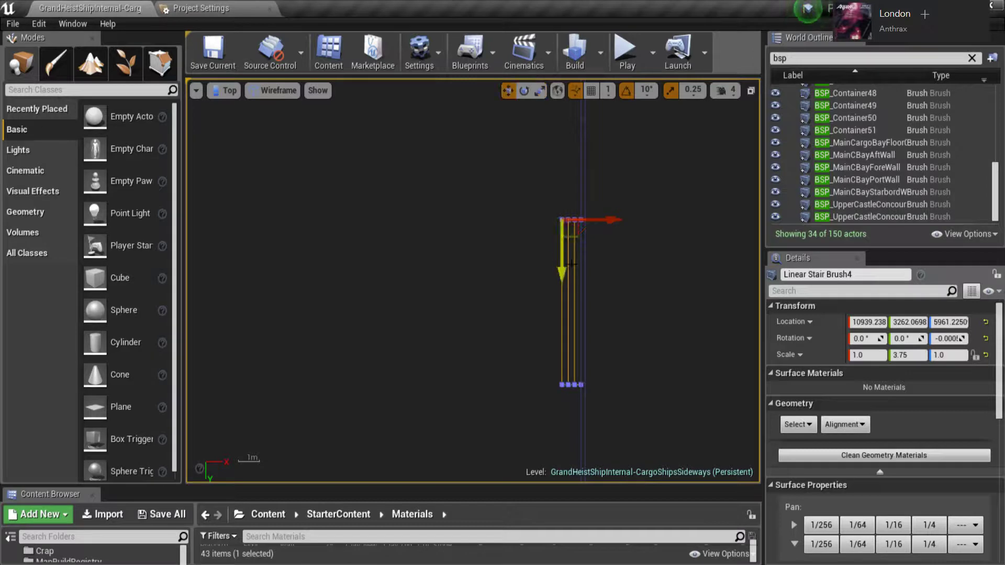
pyautogui.moveTo(568, 258); pyautogui.dragTo(568, 165)
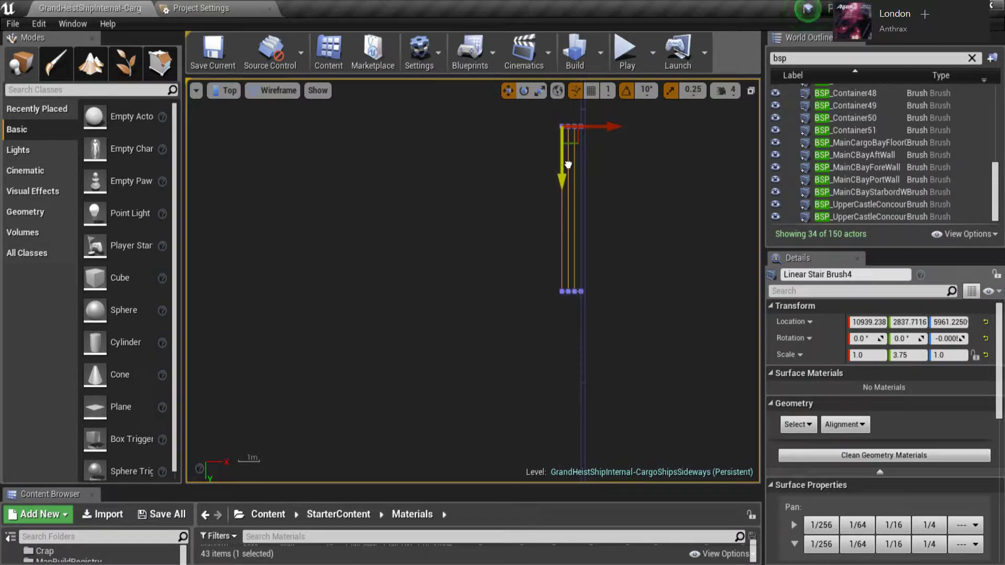
pyautogui.scroll(3, 568, 165)
pyautogui.moveTo(580, 158); pyautogui.dragTo(560, 245, button='right')
pyautogui.scroll(3, 560, 244)
pyautogui.scroll(3, 560, 245)
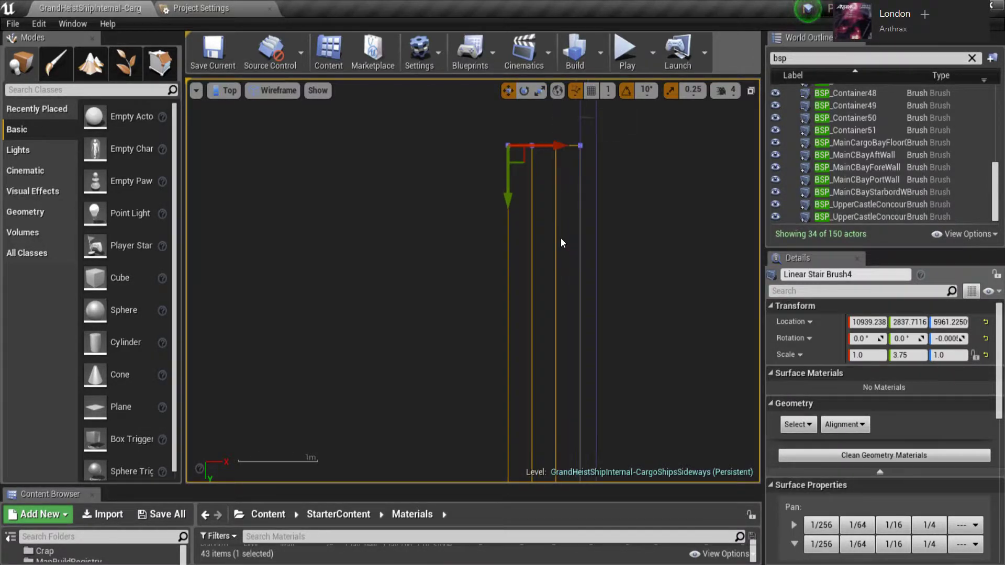
pyautogui.moveTo(517, 192)
pyautogui.mouseDown()
pyautogui.moveTo(519, 167)
pyautogui.moveTo(530, 166)
pyautogui.mouseUp()
pyautogui.scroll(-6, 561, 227)
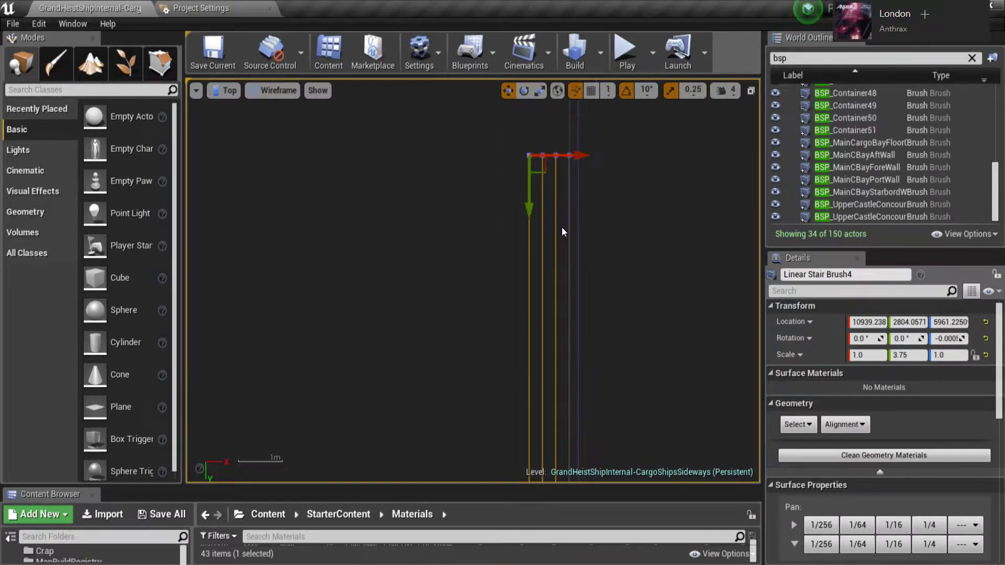
pyautogui.moveTo(567, 170); pyautogui.dragTo(569, 203, button='right')
pyautogui.press('r')
pyautogui.moveTo(547, 180); pyautogui.dragTo(547, 249)
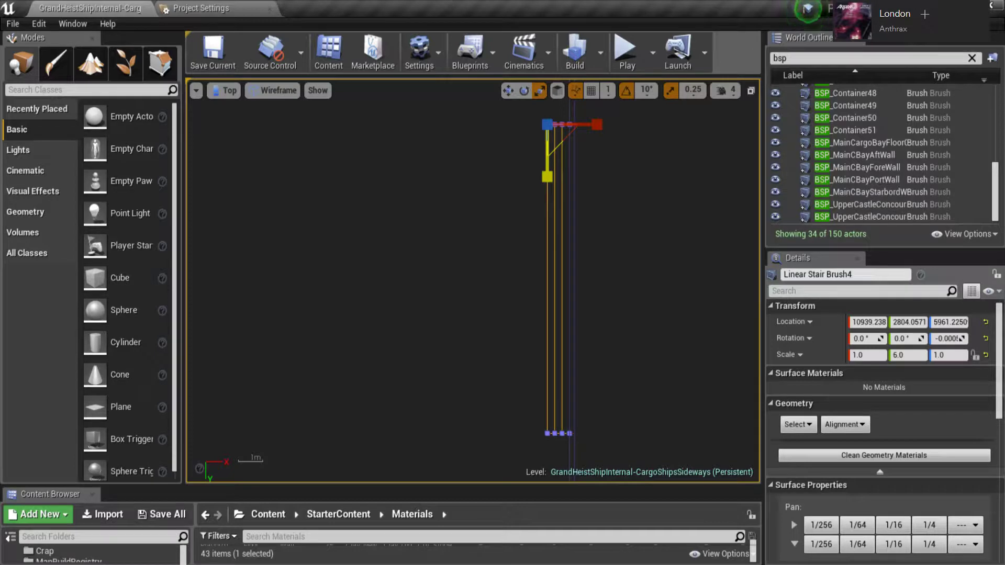
# Step: Switch to the perspective view and fly the camera into the checkered room
pyautogui.hotkey('alt', 'g')
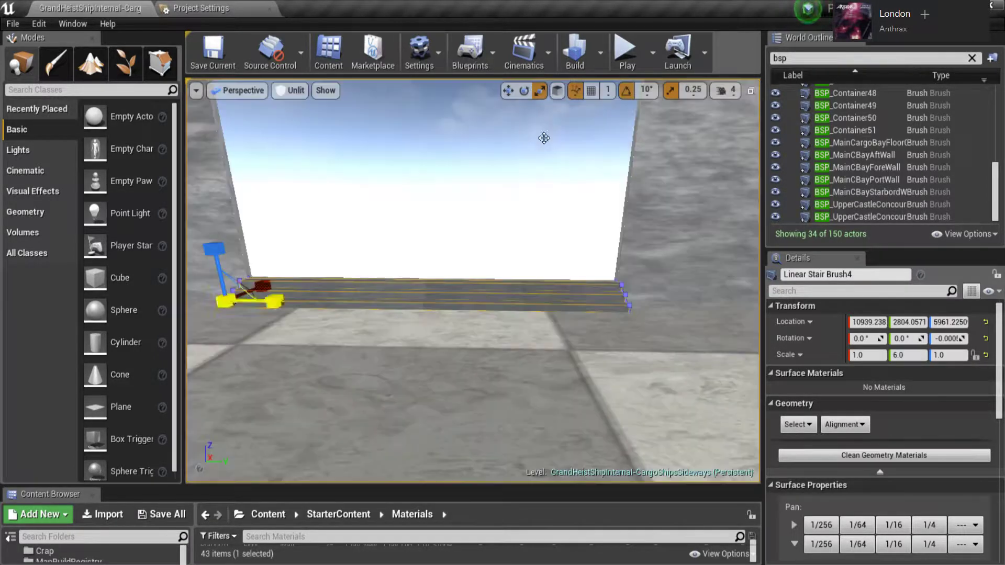
pyautogui.moveTo(553, 147)
pyautogui.mouseDown(button='right')
pyautogui.moveTo(628, 149)
pyautogui.moveTo(429, 152)
pyautogui.mouseUp(button='right')
pyautogui.moveTo(503, 163)
pyautogui.mouseDown(button='right')
pyautogui.moveTo(489, 167)
pyautogui.moveTo(520, 182)
pyautogui.moveTo(508, 191)
pyautogui.moveTo(474, 174)
pyautogui.moveTo(470, 192)
pyautogui.mouseUp(button='right')
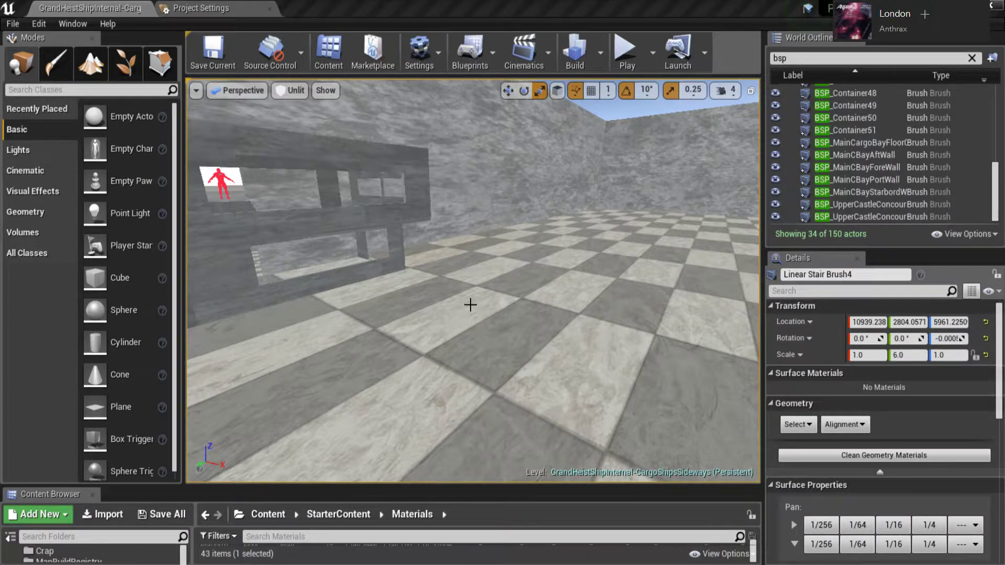
pyautogui.moveTo(417, 251)
pyautogui.mouseDown(button='right')
pyautogui.moveTo(576, 250)
pyautogui.moveTo(425, 250)
pyautogui.mouseUp(button='right')
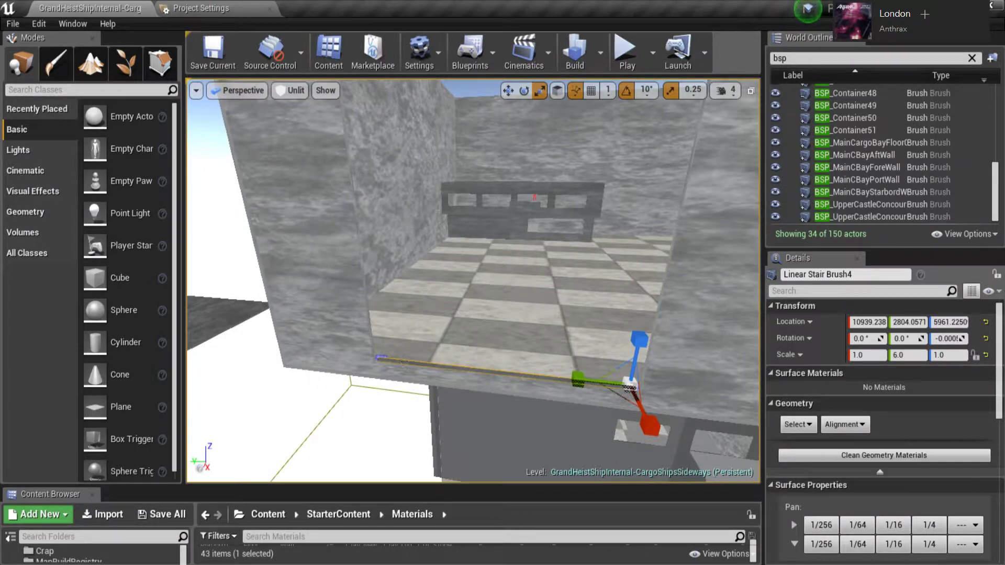
# Step: Select the metal Box Brush72 standing by the wall
pyautogui.click(404, 362)
pyautogui.moveTo(404, 359); pyautogui.dragTo(394, 373, button='right')
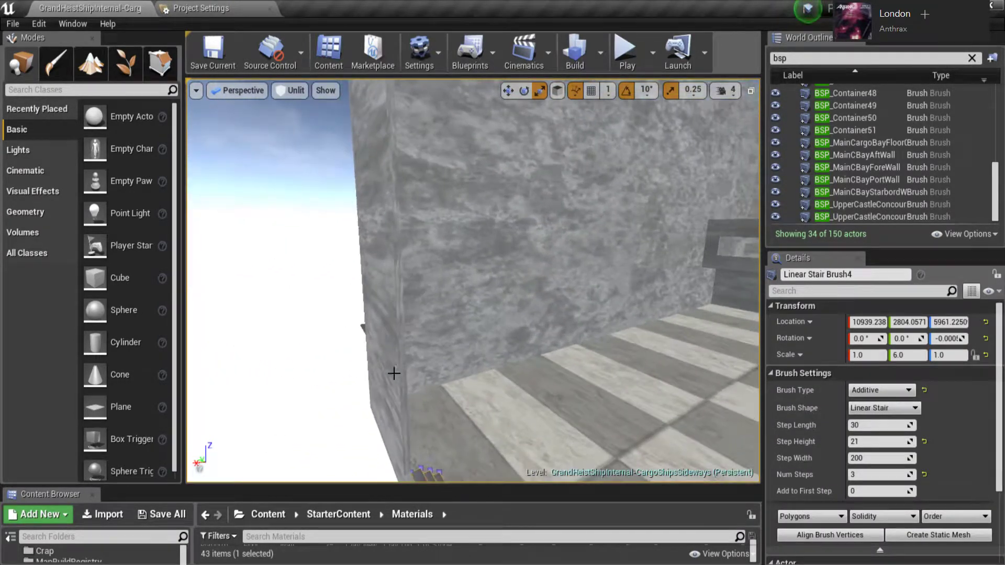
pyautogui.click(396, 268)
pyautogui.moveTo(480, 274); pyautogui.dragTo(476, 273, button='right')
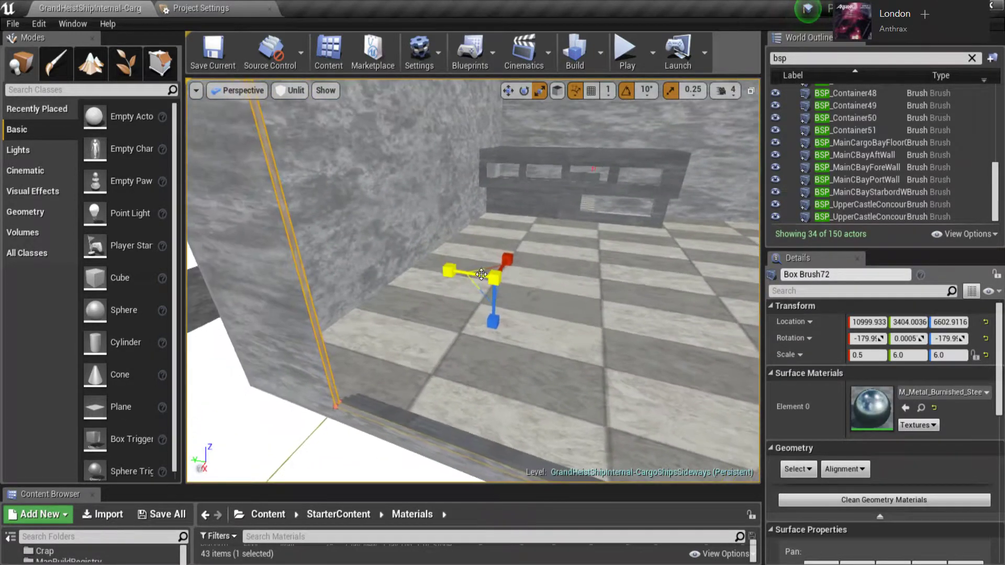
# Step: Alt-drag Box Brush72 along X to duplicate it and make the copy additive
pyautogui.press('w')
pyautogui.keyDown('alt'); pyautogui.moveTo(484, 290); pyautogui.dragTo(471, 313); pyautogui.keyUp('alt')
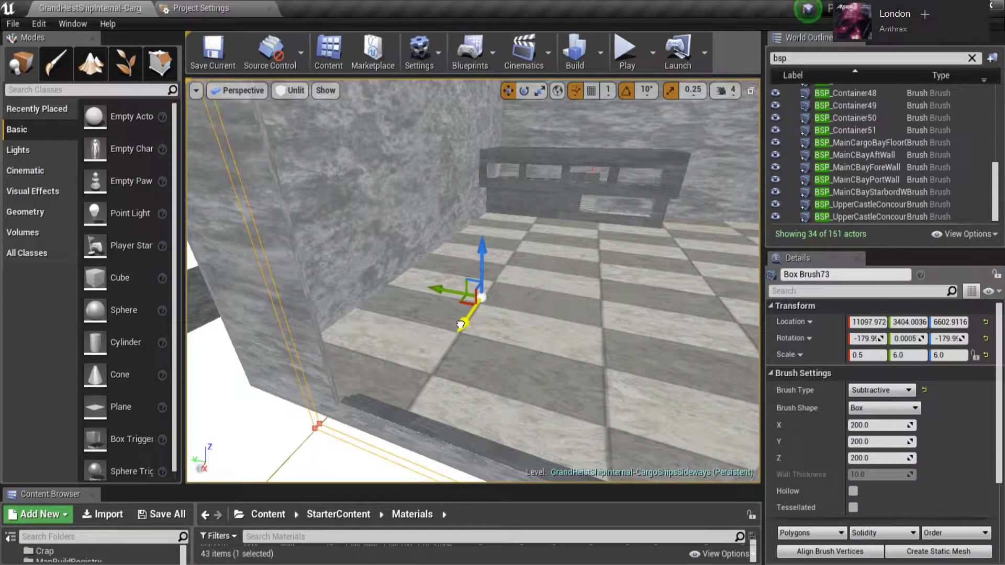
pyautogui.click(879, 390)
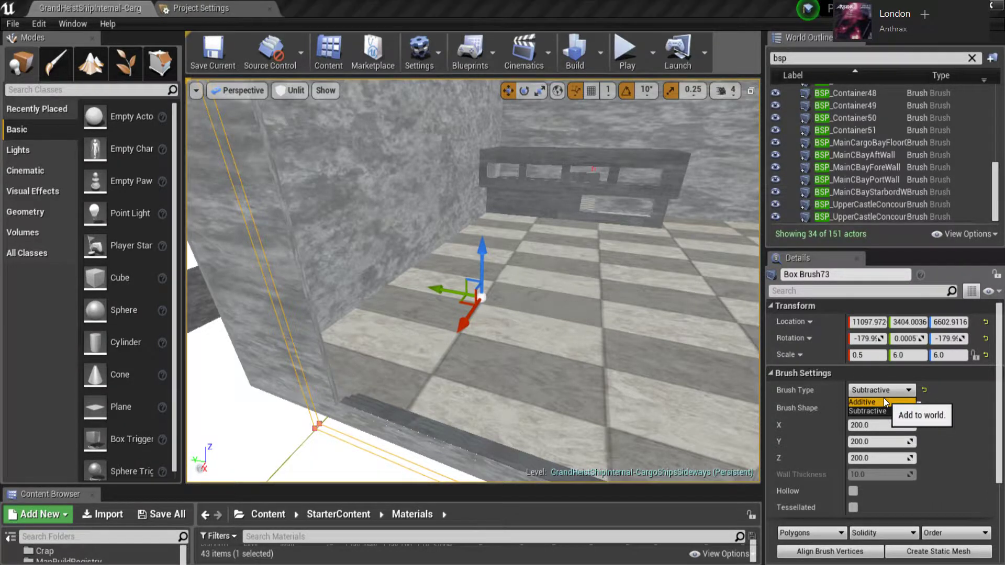
pyautogui.click(883, 397)
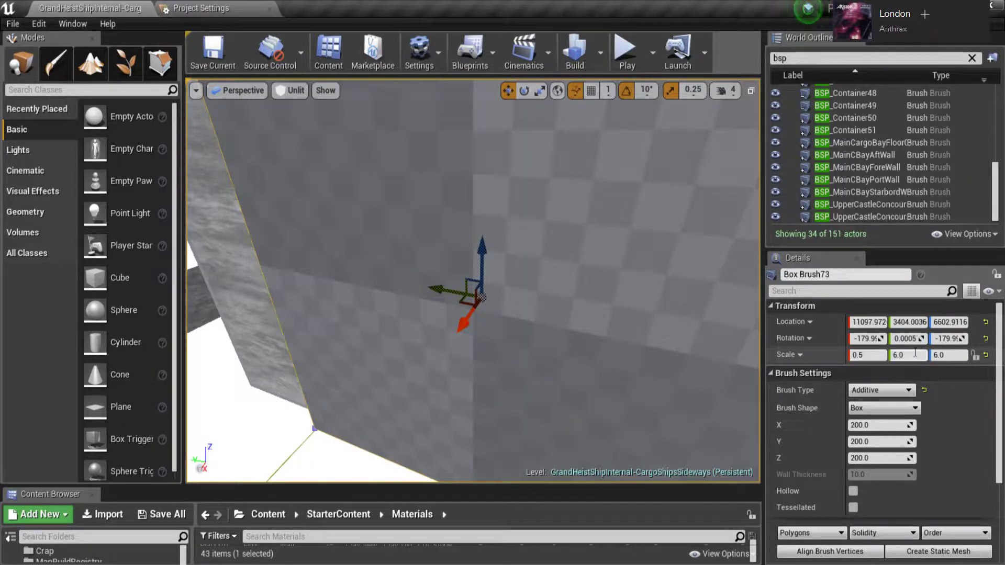
# Step: Flatten the copy with Scale Z 0.1 and widen it with Scale X 10
pyautogui.click(958, 357)
pyautogui.press('BackSpace')
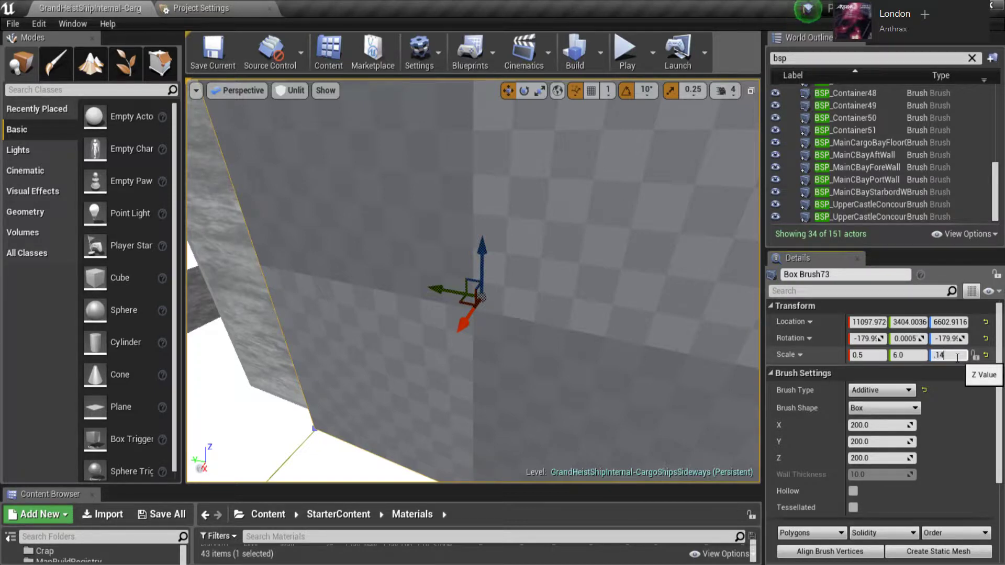
pyautogui.write('.1')
pyautogui.press('Return')
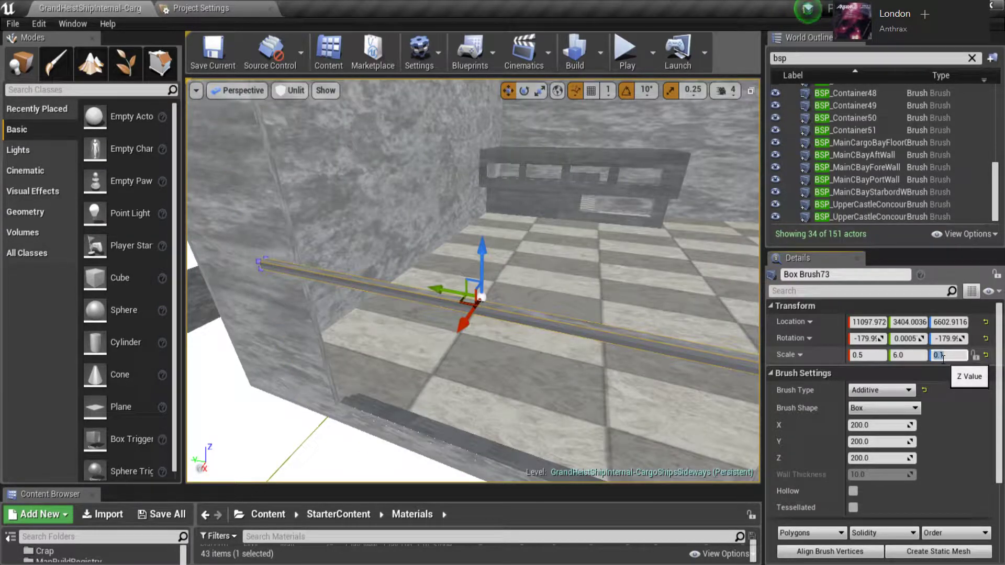
pyautogui.click(853, 357)
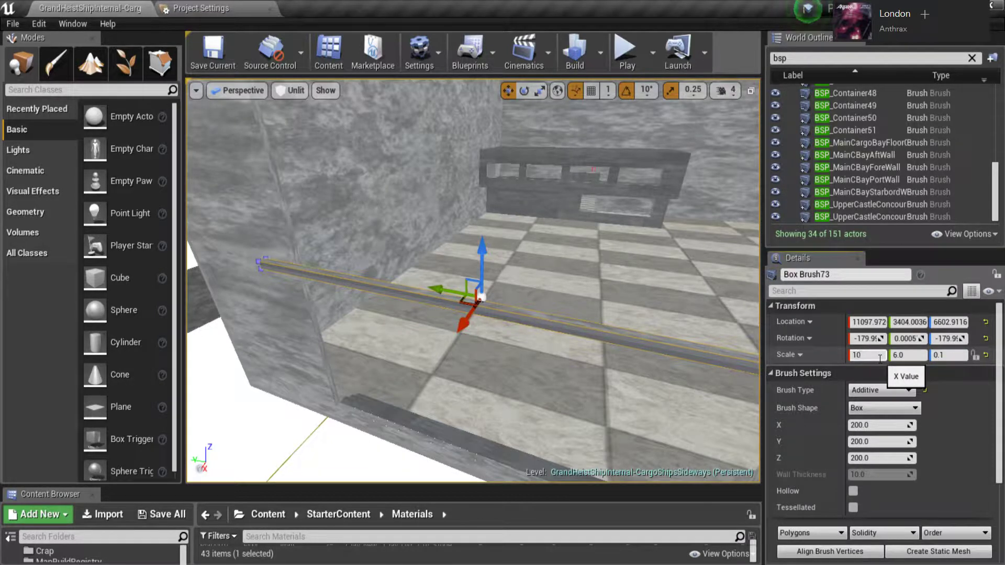
pyautogui.press('Return')
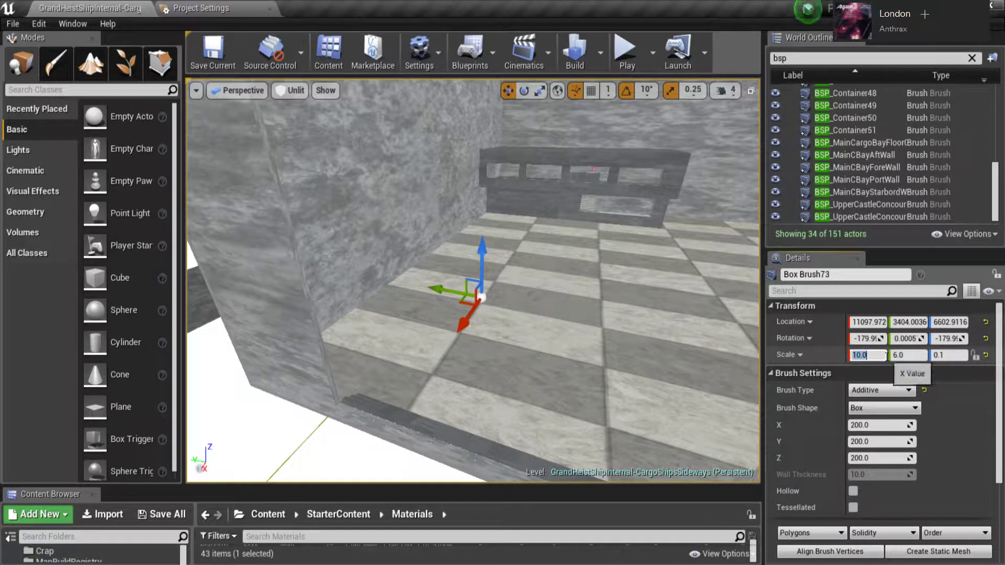
# Step: Find the thin slab beside the wall and switch to the front wireframe view
pyautogui.moveTo(567, 263)
pyautogui.mouseDown(button='right')
pyautogui.moveTo(476, 263)
pyautogui.moveTo(439, 241)
pyautogui.moveTo(649, 262)
pyautogui.moveTo(623, 251)
pyautogui.moveTo(607, 267)
pyautogui.moveTo(544, 251)
pyautogui.mouseUp(button='right')
pyautogui.moveTo(532, 285); pyautogui.dragTo(532, 284, button='right')
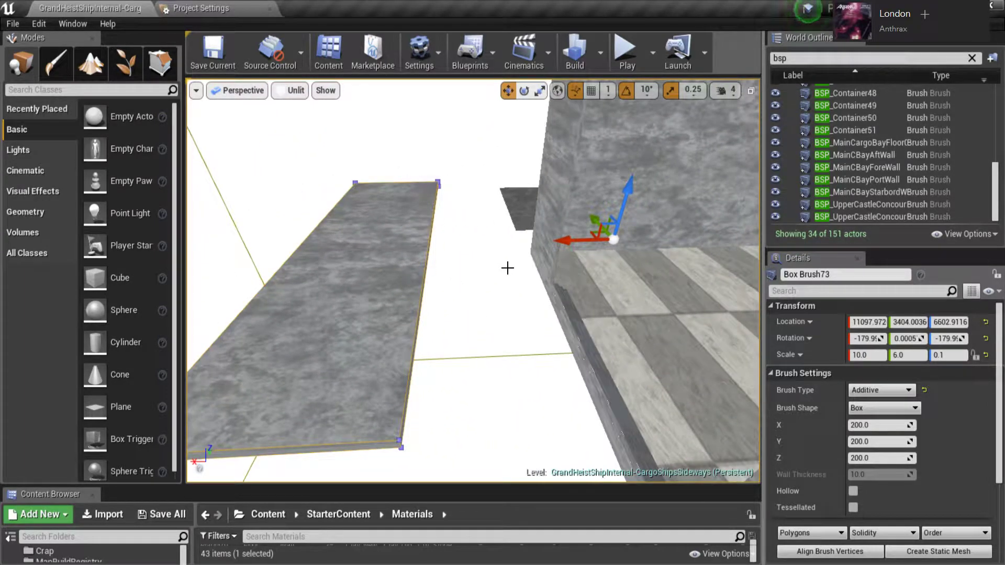
pyautogui.hotkey('alt', 'h')
pyautogui.scroll(-4, 566, 226)
# Step: In the front view, slide the slab left to X 10426.694 and lower it to Z 5992.5771
pyautogui.moveTo(590, 199)
pyautogui.mouseDown(button='right')
pyautogui.moveTo(465, 236)
pyautogui.moveTo(522, 249)
pyautogui.mouseUp(button='right')
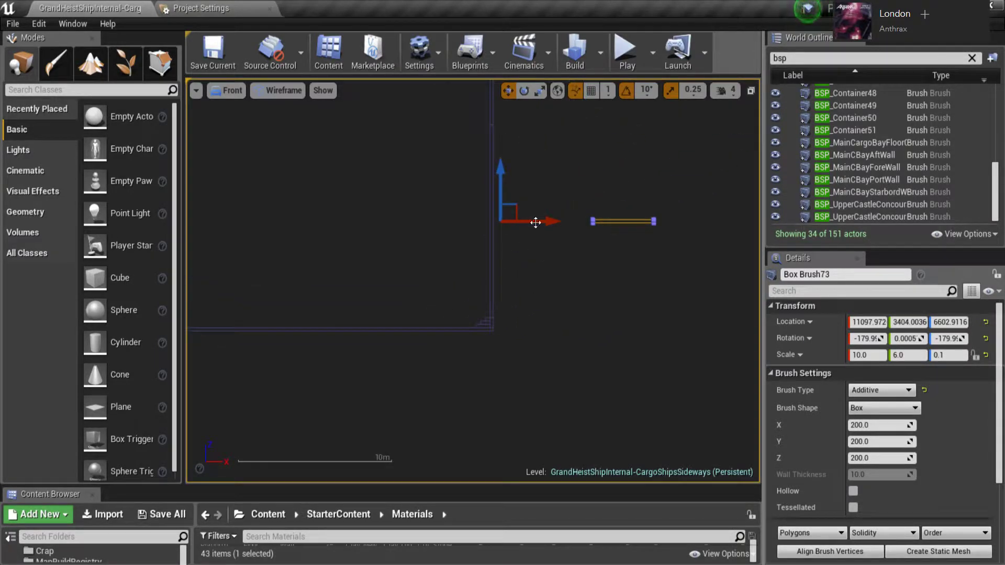
pyautogui.moveTo(549, 231); pyautogui.dragTo(452, 236)
pyautogui.scroll(8, 458, 243)
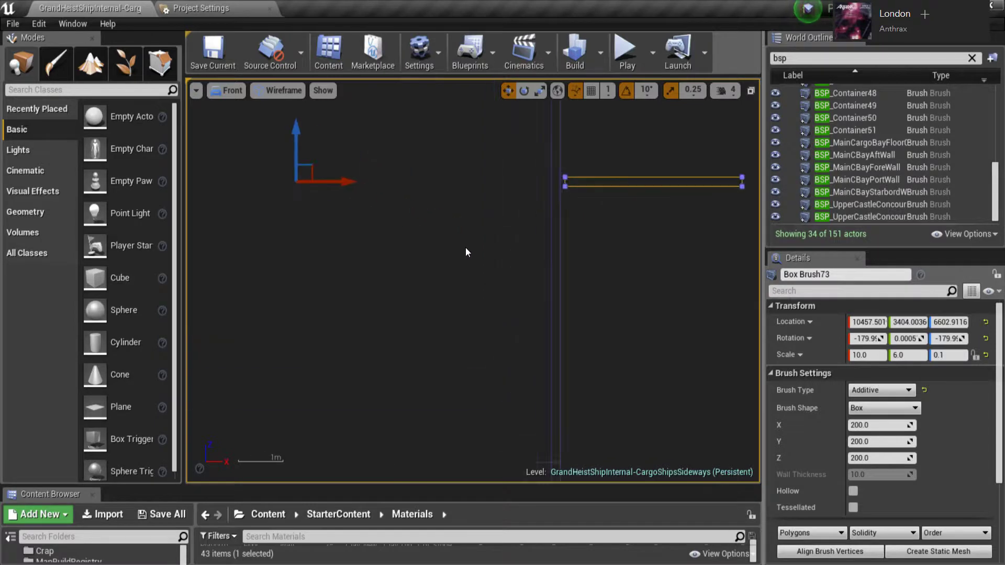
pyautogui.moveTo(541, 244)
pyautogui.mouseDown(button='right')
pyautogui.moveTo(504, 242)
pyautogui.moveTo(502, 204)
pyautogui.mouseUp(button='right')
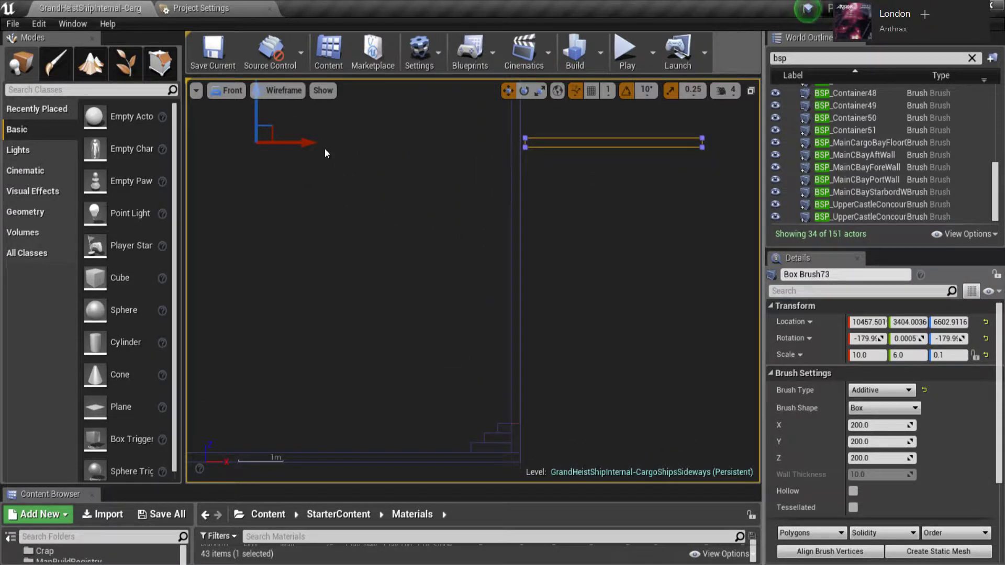
pyautogui.moveTo(310, 143); pyautogui.dragTo(297, 146)
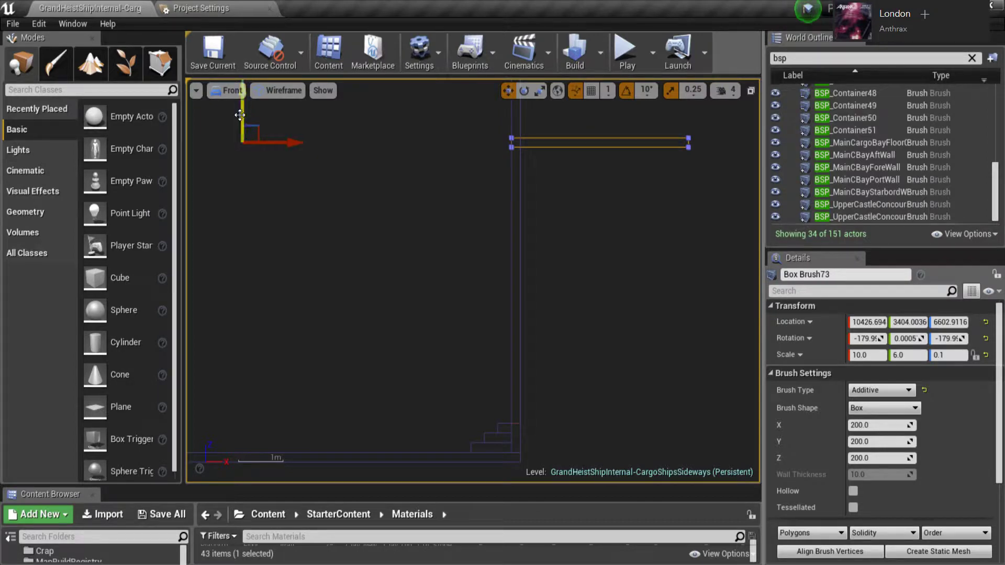
pyautogui.moveTo(240, 115); pyautogui.dragTo(234, 400)
# Step: Reframe the front view, try widening the slab along X, then undo it
pyautogui.scroll(4, 255, 398)
pyautogui.moveTo(427, 401)
pyautogui.mouseDown(button='right')
pyautogui.moveTo(353, 273)
pyautogui.moveTo(188, 283)
pyautogui.mouseUp(button='right')
pyautogui.scroll(-7, 471, 281)
pyautogui.moveTo(555, 255)
pyautogui.mouseDown(button='right')
pyautogui.moveTo(500, 256)
pyautogui.moveTo(415, 281)
pyautogui.mouseUp(button='right')
pyautogui.scroll(-4, 420, 278)
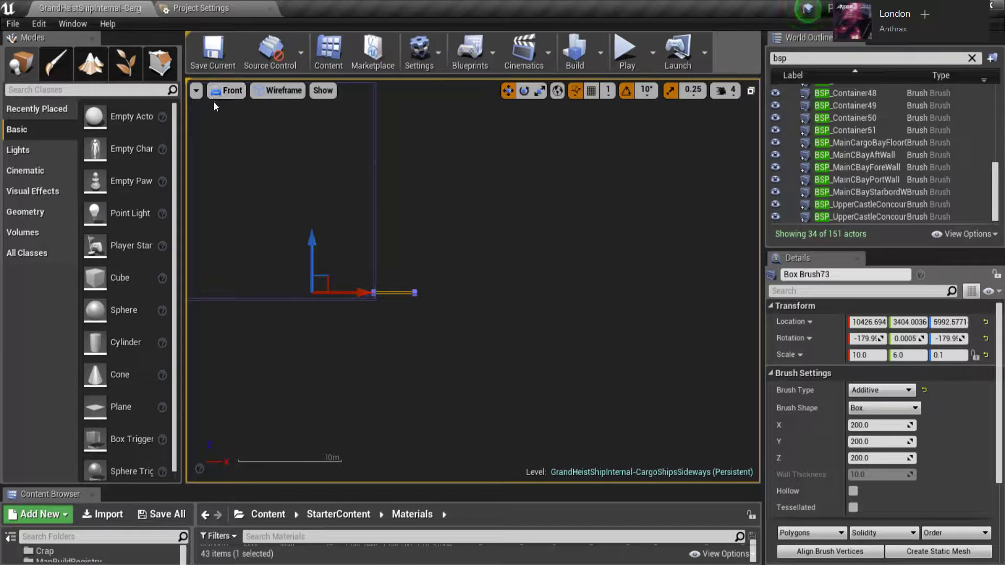
pyautogui.press('r')
pyautogui.moveTo(262, 294); pyautogui.dragTo(249, 293)
pyautogui.hotkey('ctrl', 'z')
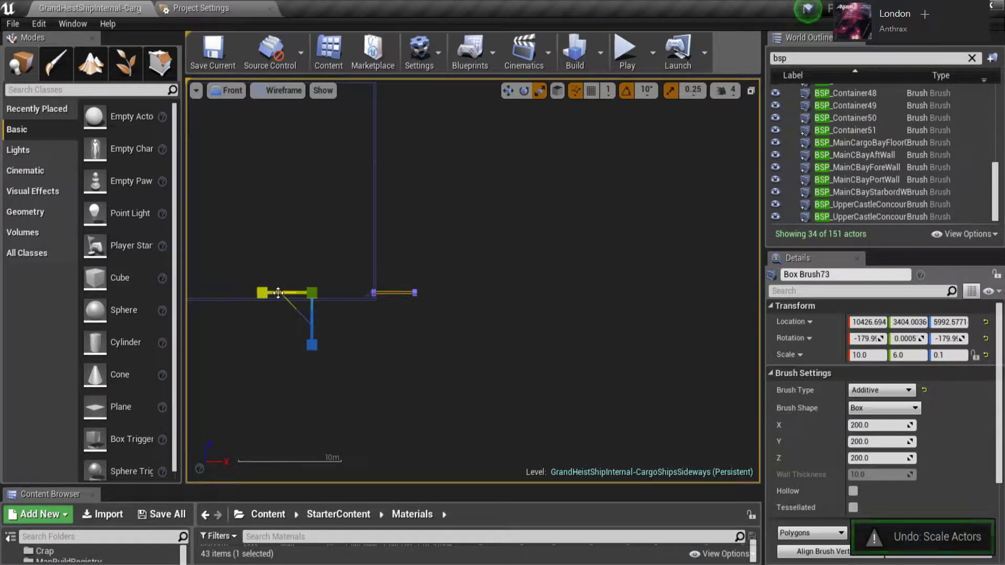
# Step: In brush geometry mode, drag the slab's right-end vertex further right
pyautogui.click(168, 65)
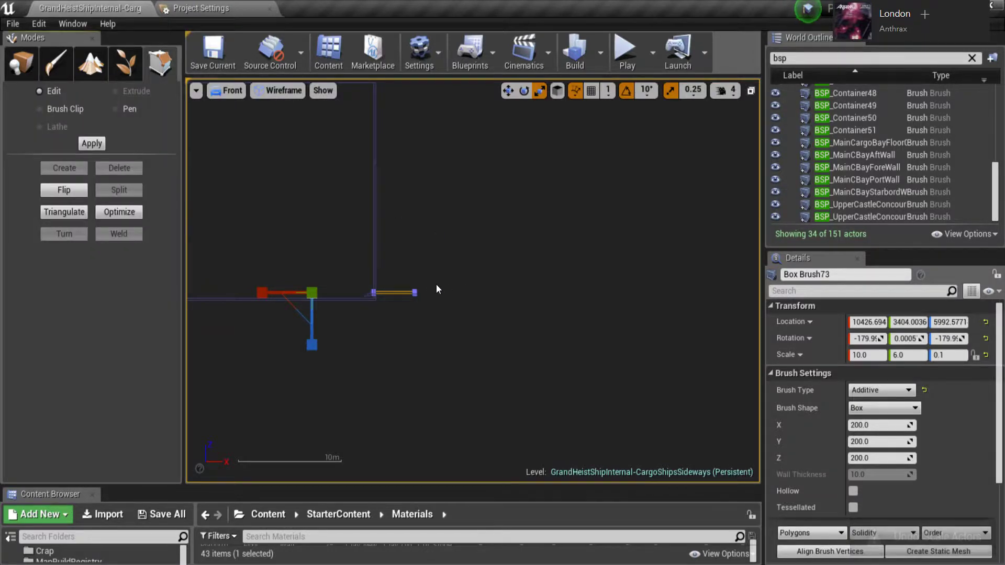
pyautogui.click(414, 292)
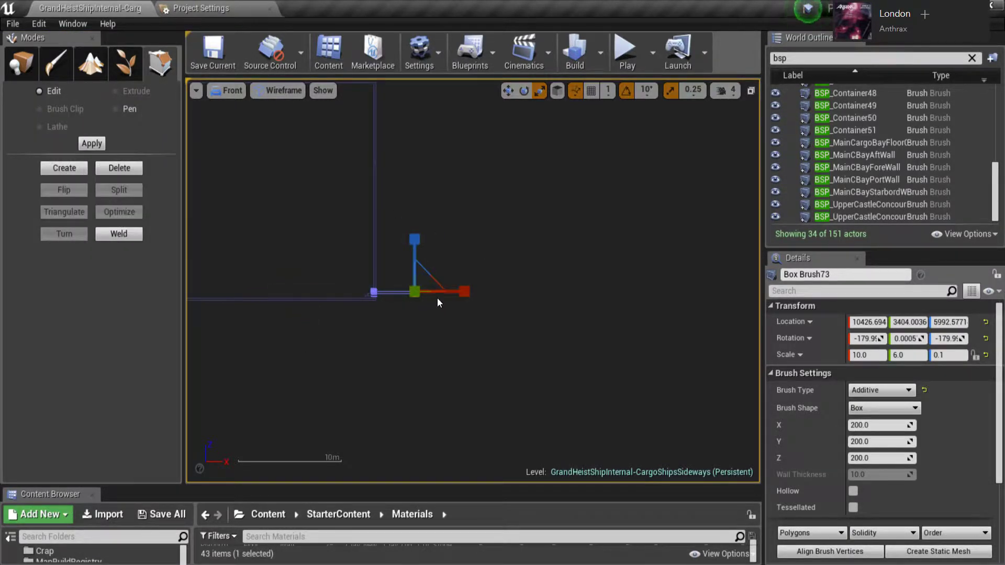
pyautogui.press('w')
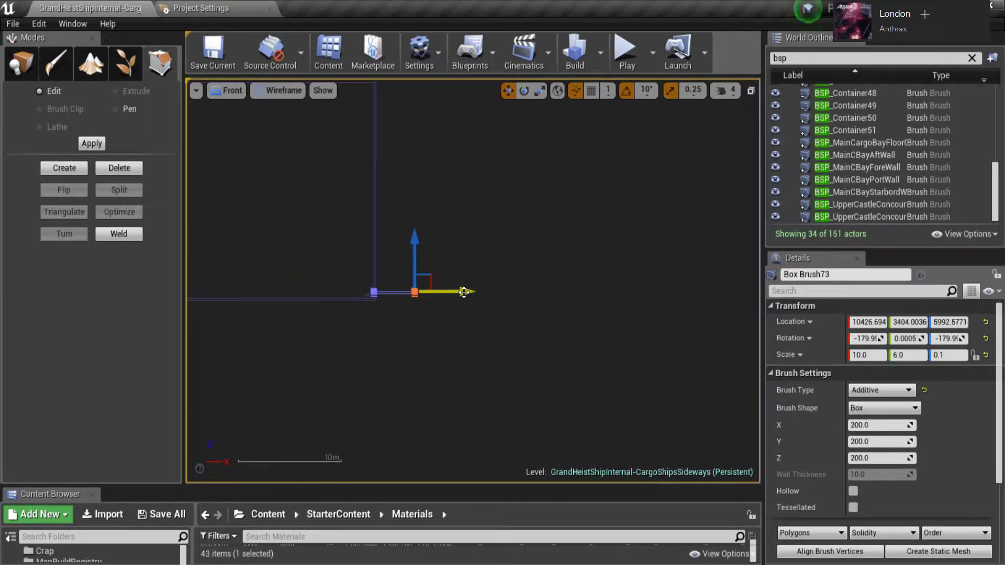
pyautogui.scroll(-7, 464, 292)
pyautogui.moveTo(488, 283); pyautogui.dragTo(467, 289, button='right')
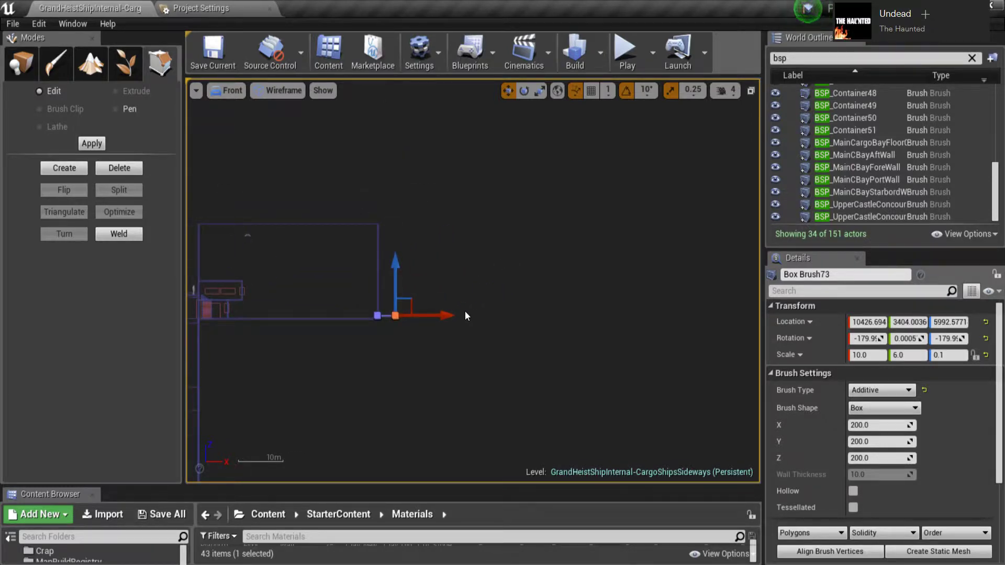
pyautogui.moveTo(451, 315); pyautogui.dragTo(559, 332)
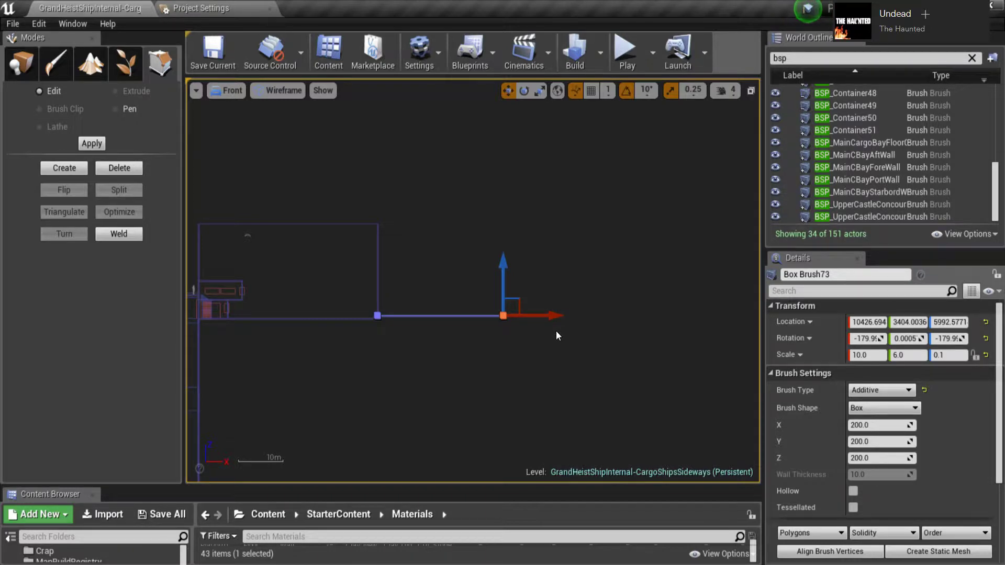
# Step: Check the slab in the top view, then return to perspective and fly back out
pyautogui.hotkey('alt', 'j')
pyautogui.scroll(-4, 561, 322)
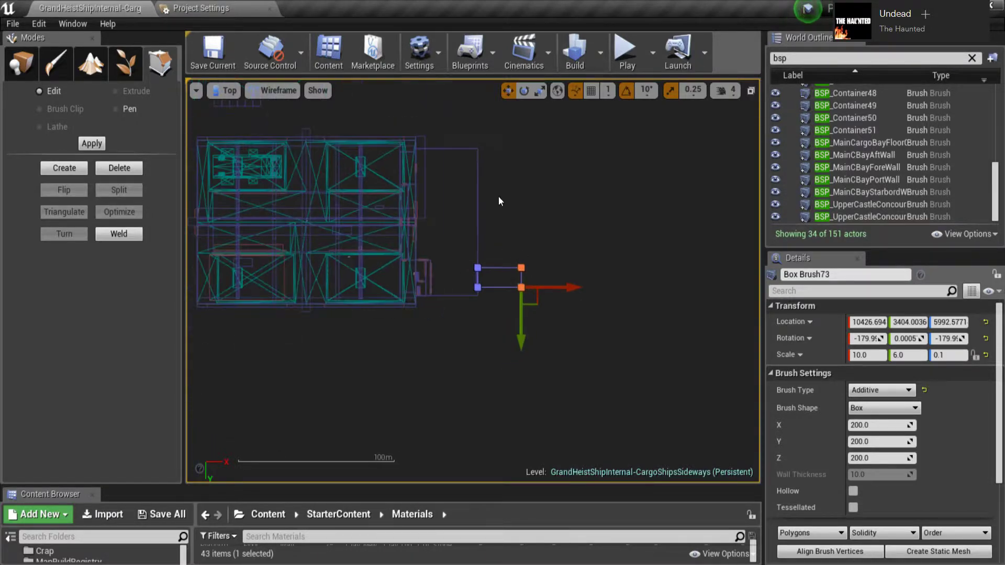
pyautogui.moveTo(500, 200)
pyautogui.mouseDown(button='right')
pyautogui.moveTo(514, 231)
pyautogui.moveTo(520, 205)
pyautogui.mouseUp(button='right')
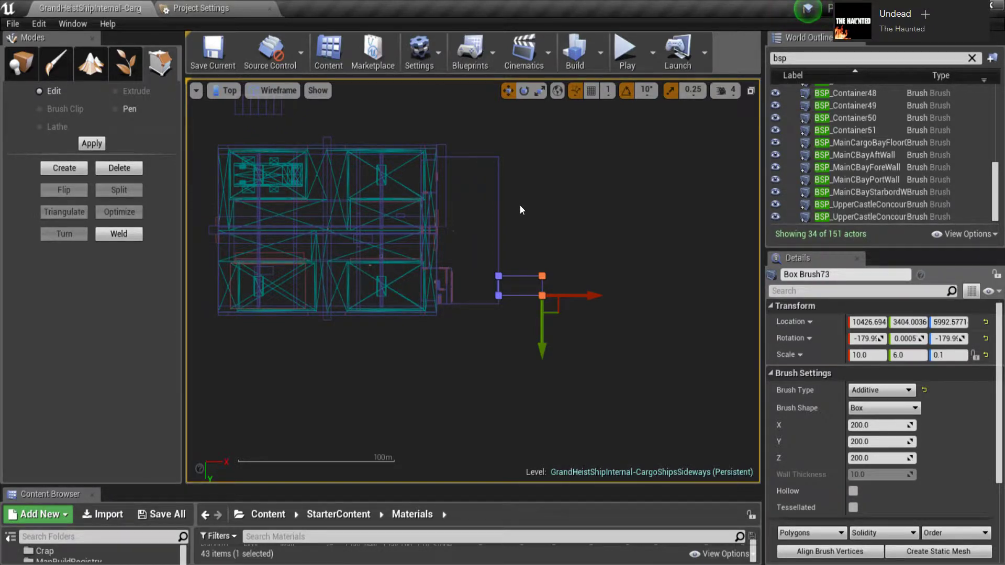
pyautogui.hotkey('alt', 'g')
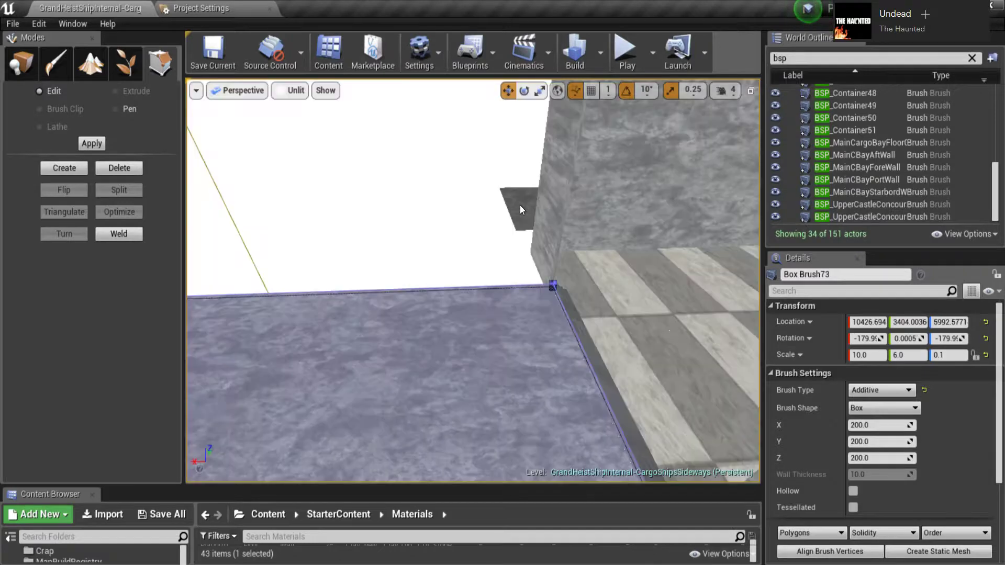
pyautogui.moveTo(520, 206)
pyautogui.mouseDown(button='right')
pyautogui.moveTo(586, 189)
pyautogui.moveTo(429, 189)
pyautogui.moveTo(414, 205)
pyautogui.moveTo(395, 180)
pyautogui.moveTo(519, 205)
pyautogui.mouseUp(button='right')
pyautogui.press('s')
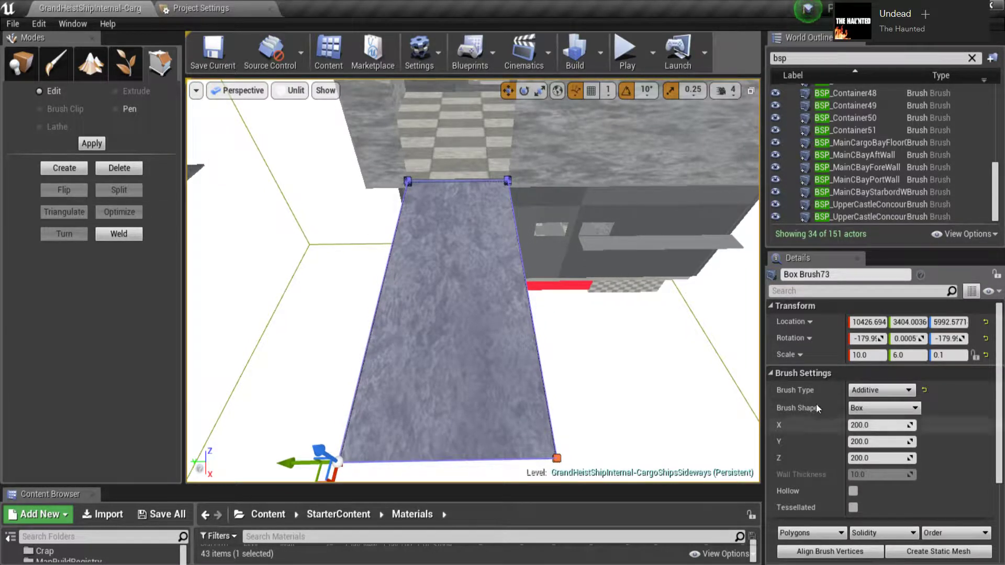
# Step: Set the slab's Y scale to 10, making it 10 × 10 × 0.1
pyautogui.click(902, 356)
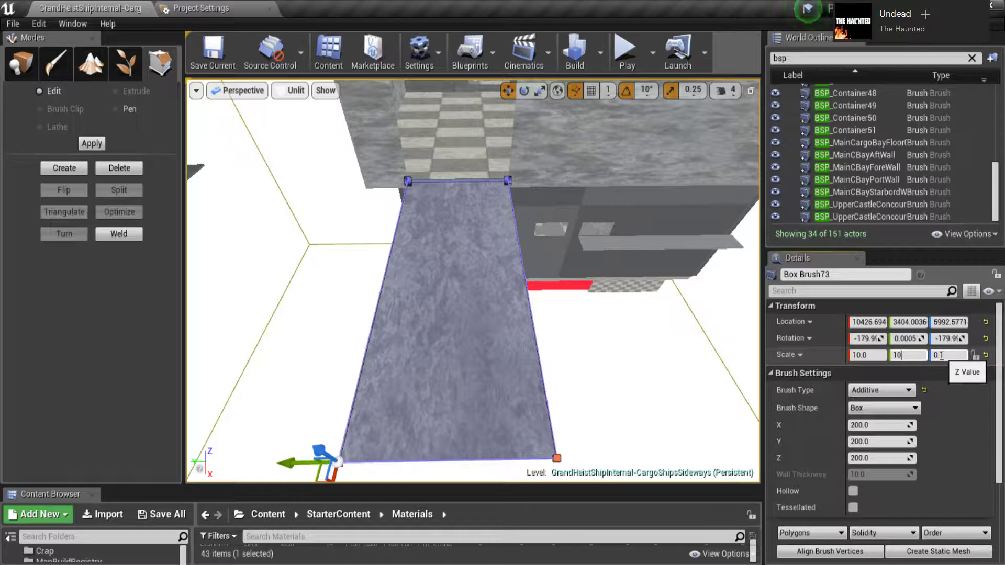
pyautogui.press('Return')
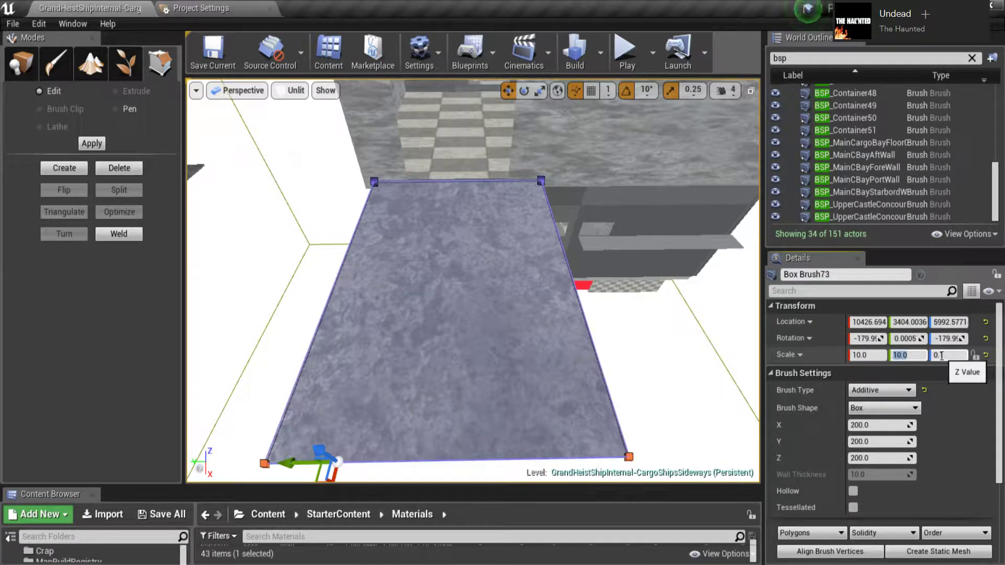
pyautogui.moveTo(479, 257); pyautogui.dragTo(479, 257, button='right')
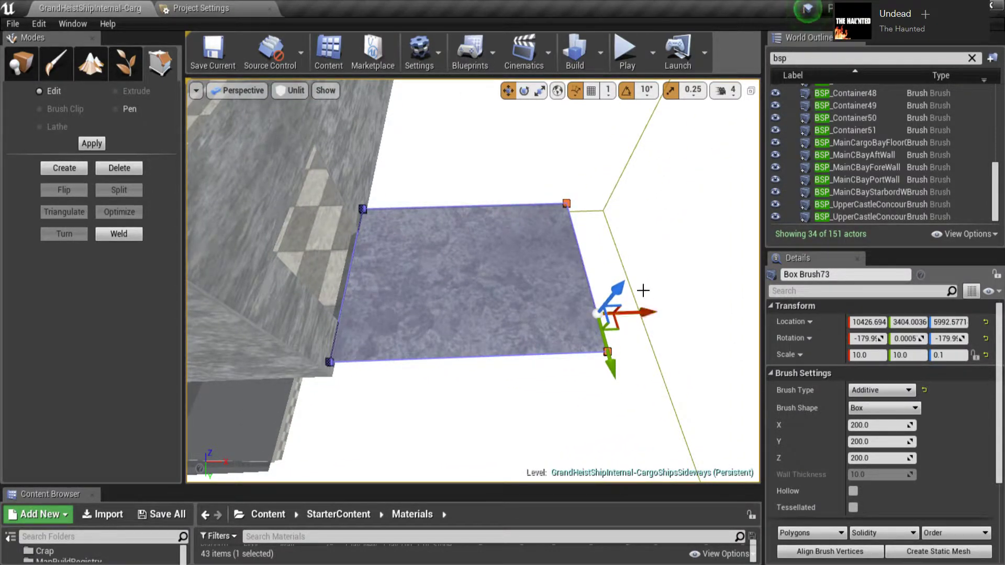
# Step: Check the widened slab in the top wireframe view, then fly around it in perspective
pyautogui.hotkey('alt', 'j')
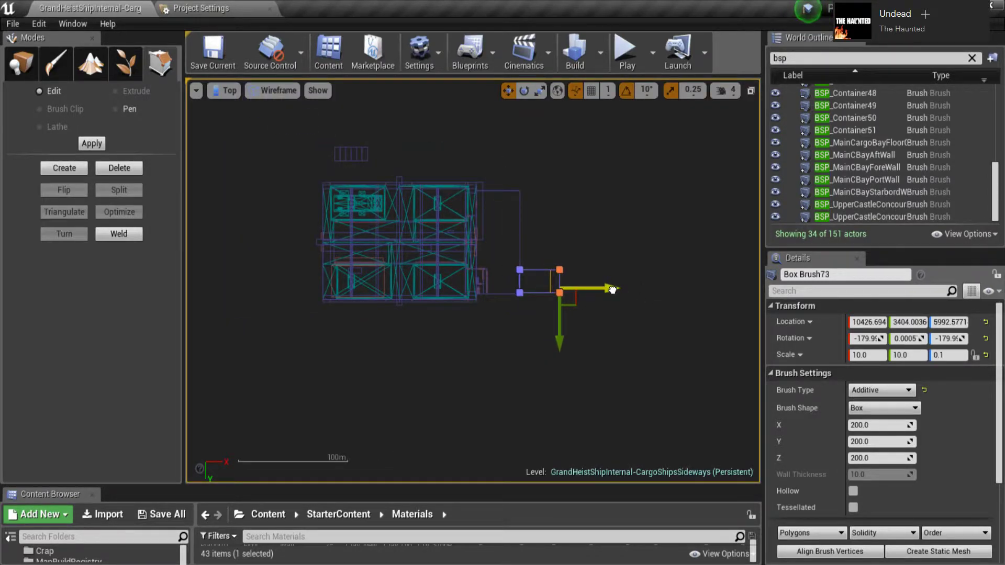
pyautogui.scroll(6, 610, 291)
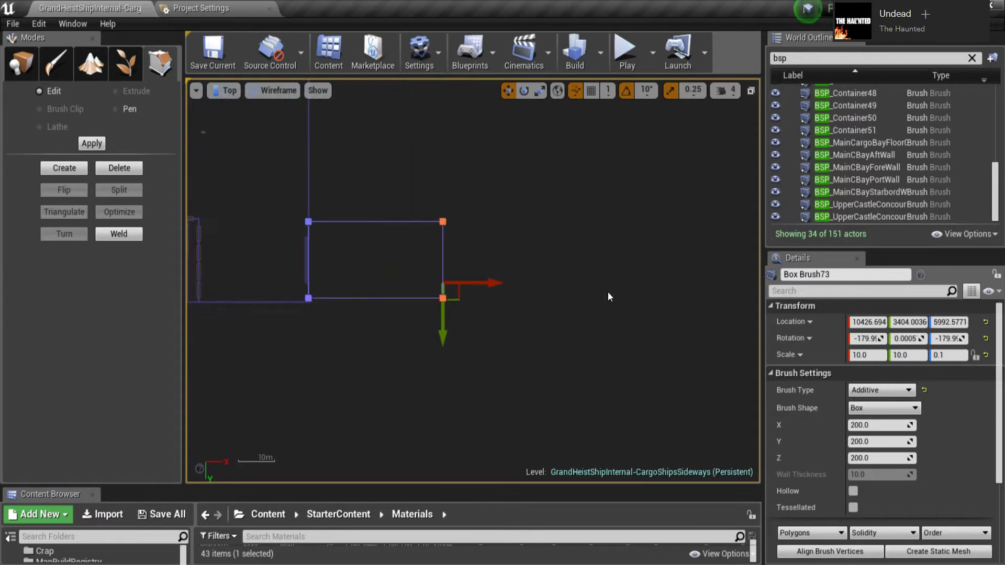
pyautogui.moveTo(541, 260)
pyautogui.mouseDown(button='right')
pyautogui.moveTo(694, 254)
pyautogui.moveTo(581, 249)
pyautogui.mouseUp(button='right')
pyautogui.hotkey('alt', 'g')
pyautogui.moveTo(678, 254); pyautogui.dragTo(679, 254, button='right')
pyautogui.moveTo(611, 181); pyautogui.dragTo(611, 180, button='right')
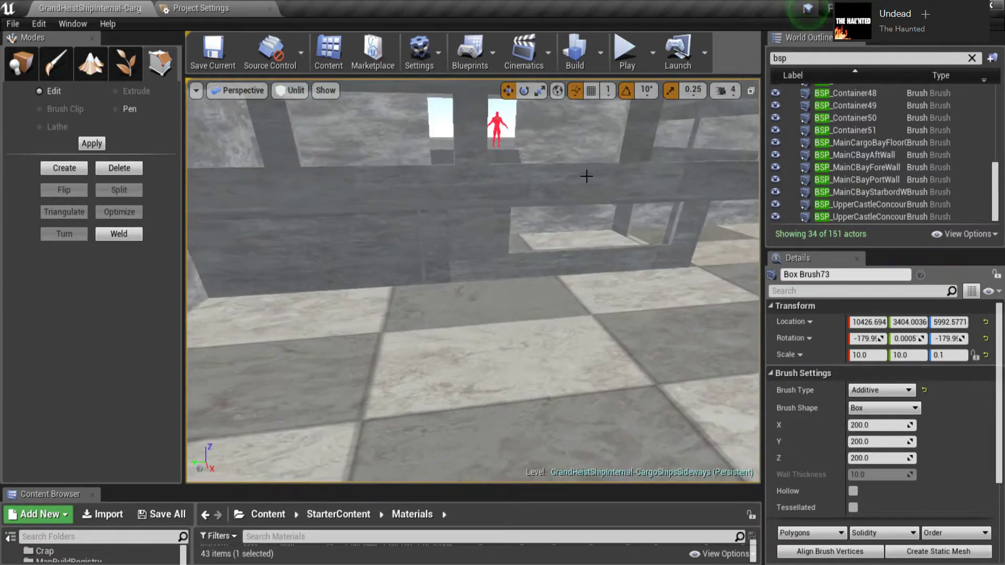
# Step: Duplicate SK_Mannequin and stand the copy on the slab at X 11048.929, Y 3619.8046, Z 6012.2397
pyautogui.click(496, 125)
pyautogui.moveTo(486, 149); pyautogui.dragTo(487, 148, button='right')
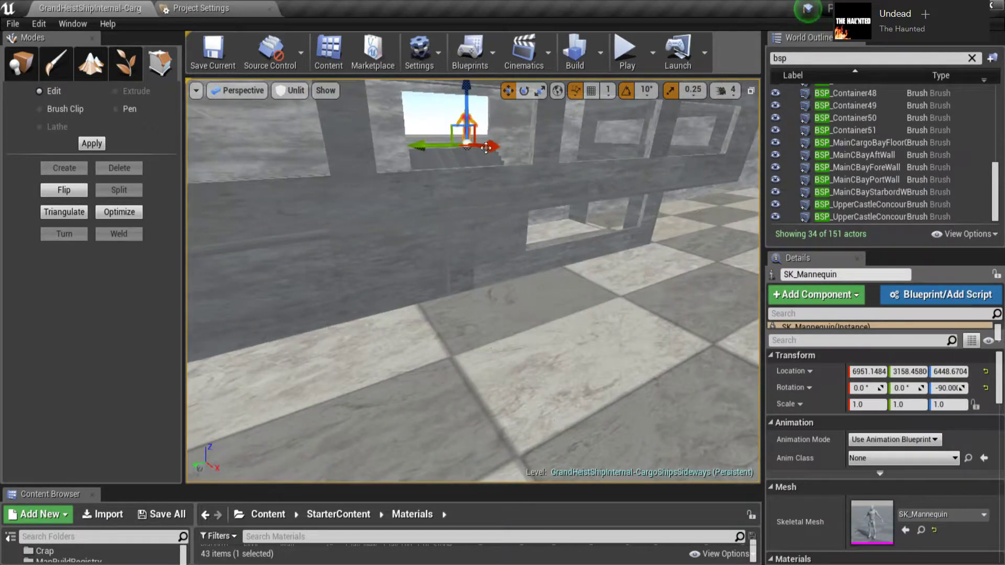
pyautogui.moveTo(509, 182); pyautogui.dragTo(509, 182, button='right')
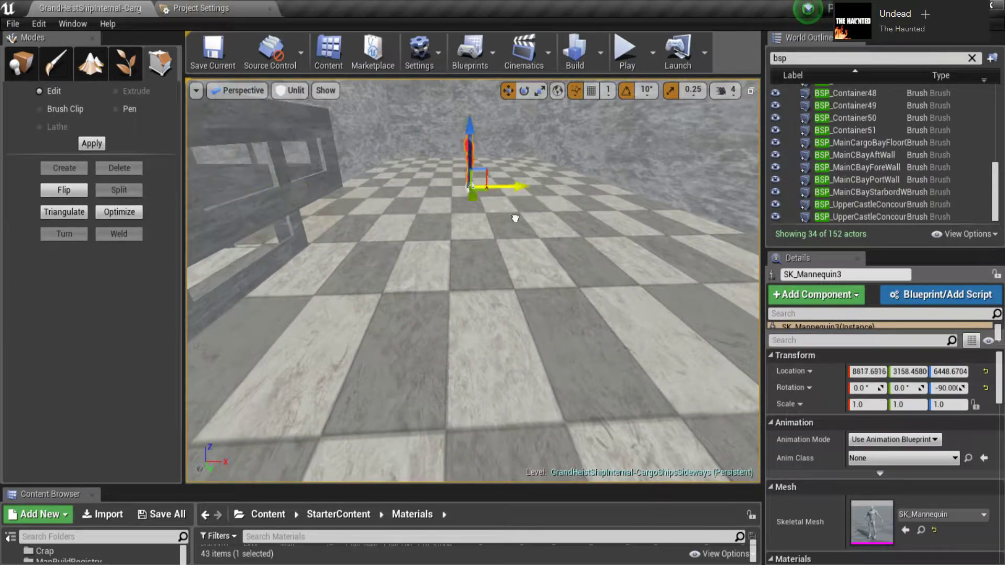
pyautogui.moveTo(693, 229); pyautogui.dragTo(693, 230, button='right')
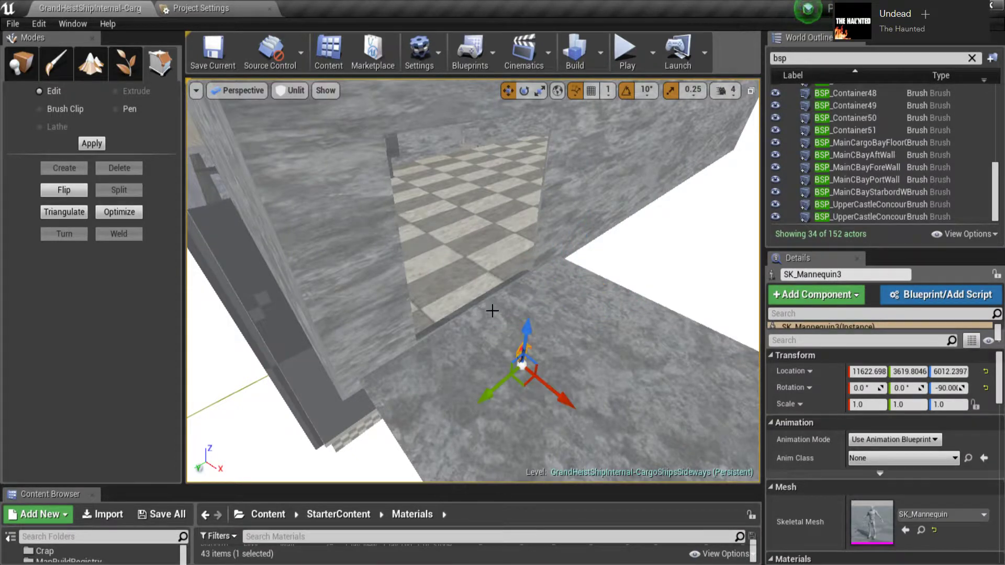
pyautogui.moveTo(693, 230); pyautogui.dragTo(693, 230, button='right')
pyautogui.moveTo(568, 337); pyautogui.dragTo(569, 337, button='right')
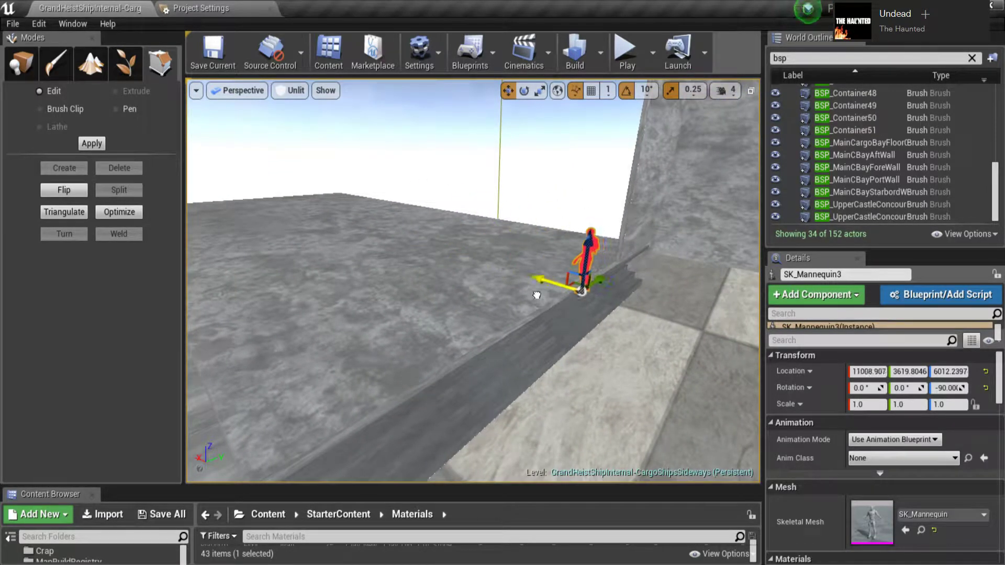
pyautogui.moveTo(527, 292); pyautogui.dragTo(527, 292, button='right')
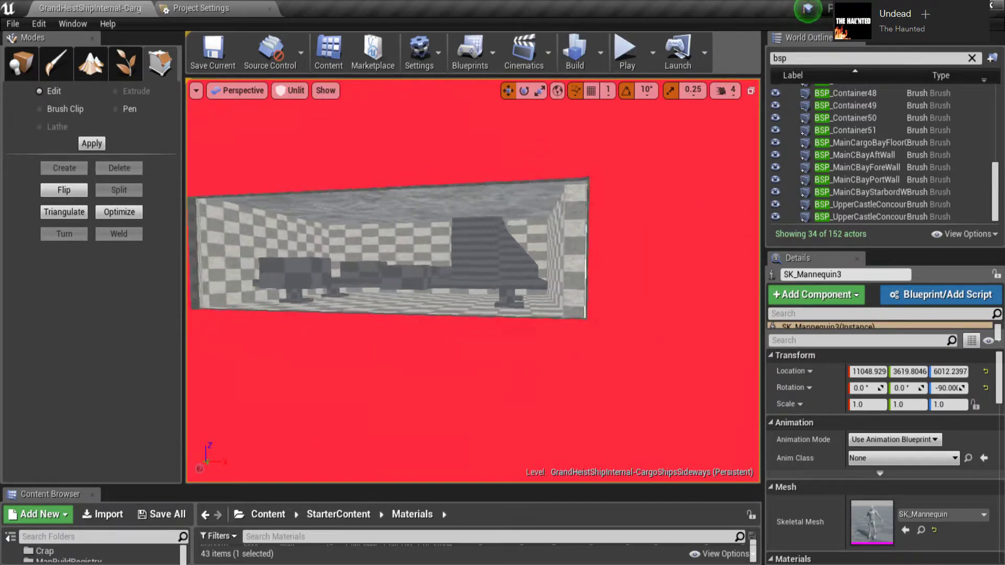
# Step: Duplicate CarrierBase5 and raise the CarrierBase6 copy up to deck height
pyautogui.click(521, 268)
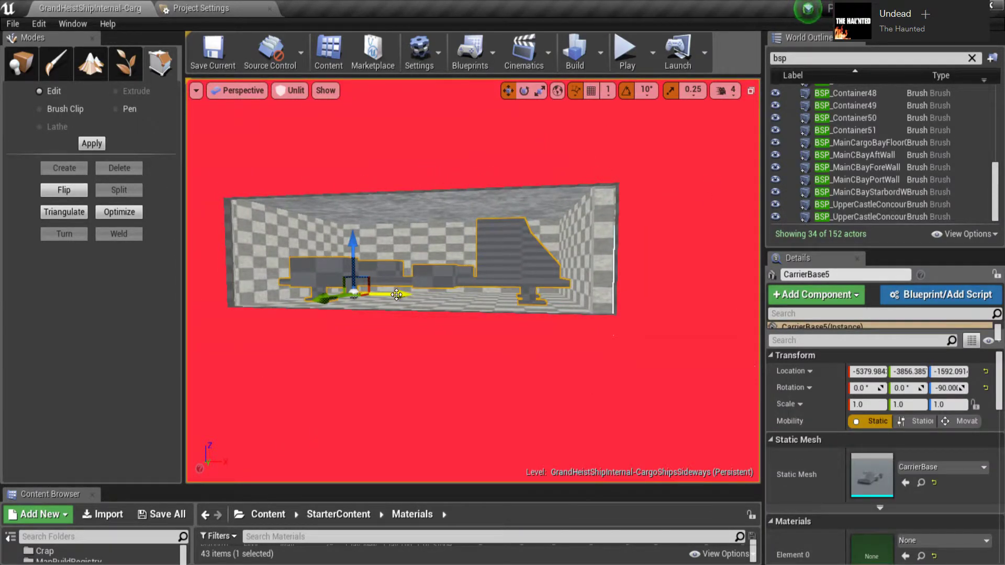
pyautogui.keyDown('alt'); pyautogui.moveTo(482, 199); pyautogui.dragTo(482, 51); pyautogui.keyUp('alt')
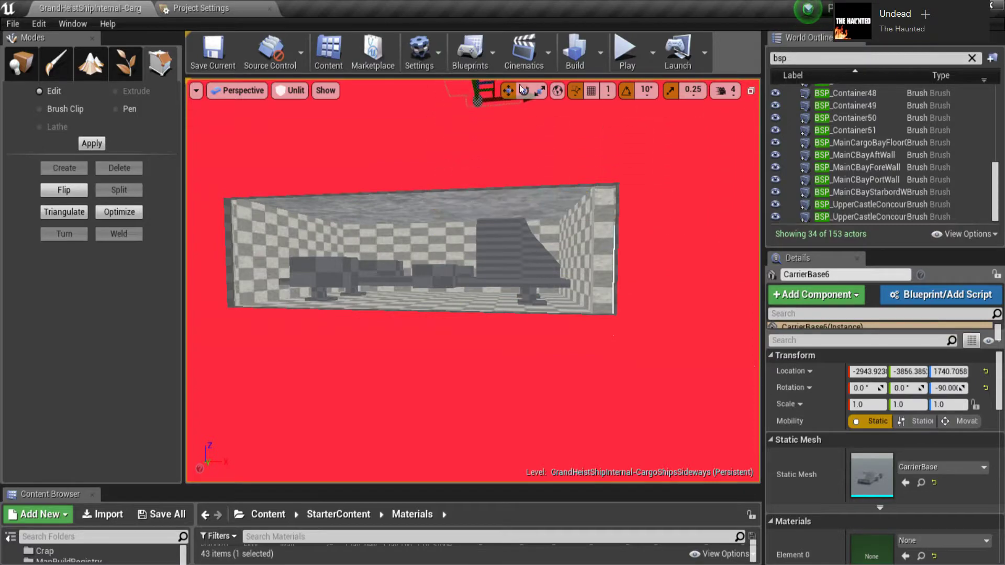
pyautogui.moveTo(484, 136); pyautogui.dragTo(485, 136, button='right')
pyautogui.moveTo(329, 163); pyautogui.dragTo(329, 163, button='right')
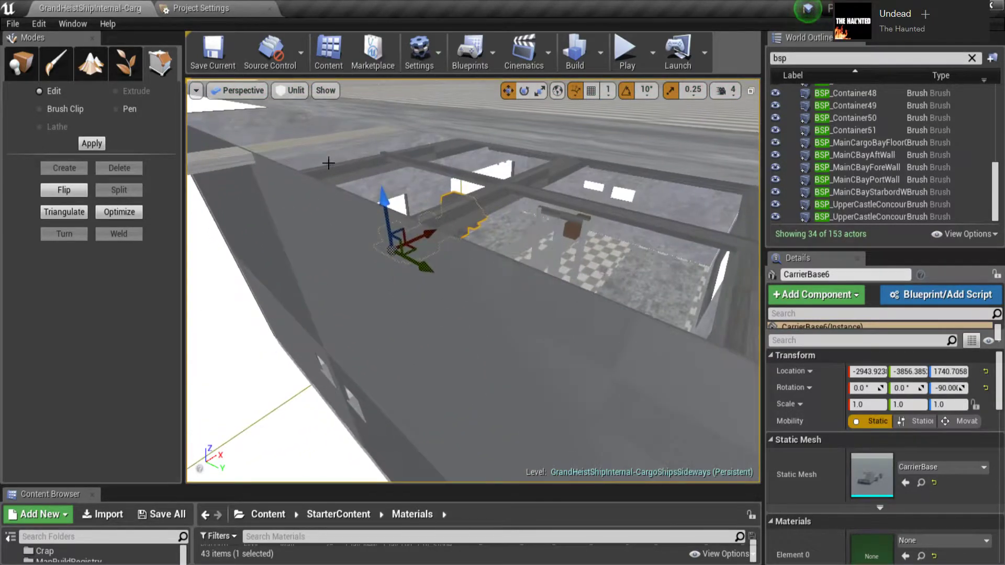
pyautogui.moveTo(389, 197); pyautogui.dragTo(369, 69)
pyautogui.moveTo(369, 131); pyautogui.dragTo(388, 116, button='right')
pyautogui.moveTo(276, 250); pyautogui.dragTo(276, 250, button='right')
# Step: Slide the carrier copy across and line it up above the slab platform
pyautogui.moveTo(376, 227); pyautogui.dragTo(467, 246)
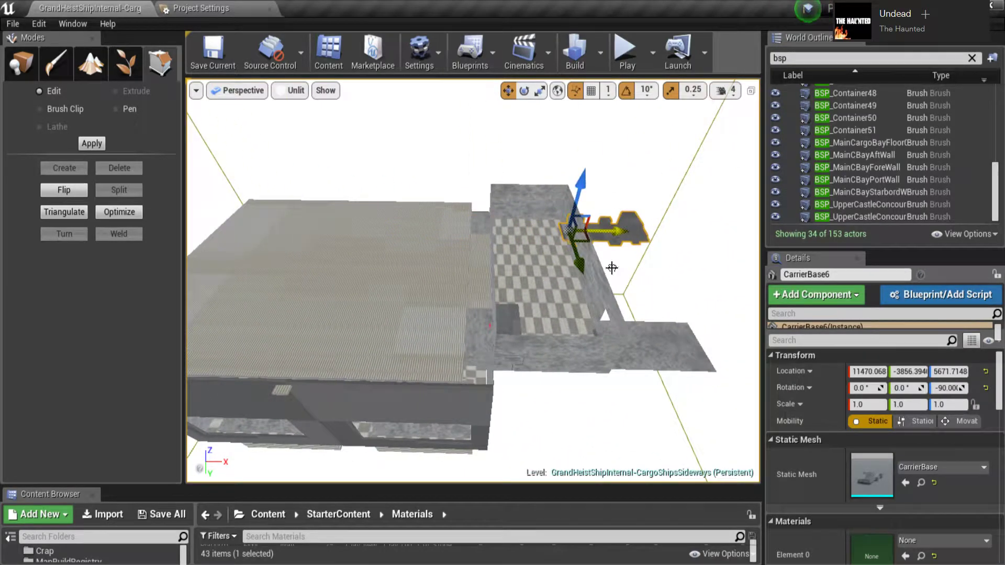
pyautogui.moveTo(593, 314); pyautogui.dragTo(606, 386)
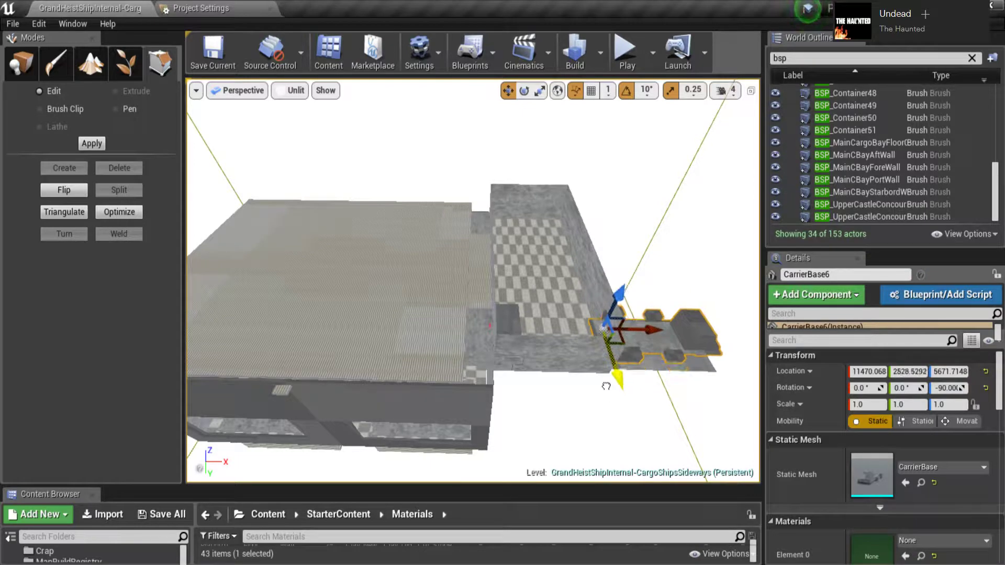
pyautogui.press('d')
pyautogui.moveTo(606, 386); pyautogui.dragTo(605, 393, button='right')
pyautogui.moveTo(557, 323); pyautogui.dragTo(556, 323, button='right')
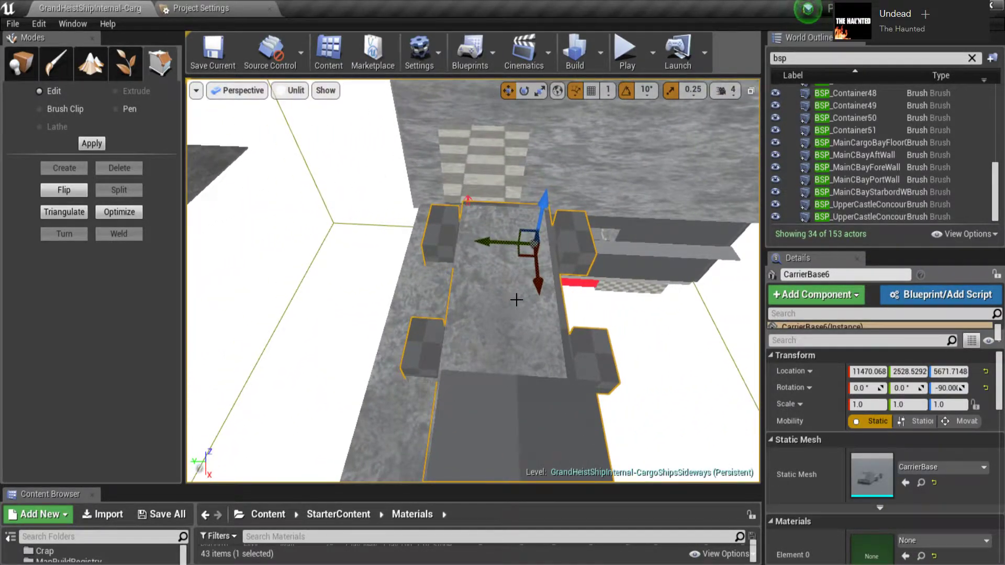
pyautogui.moveTo(491, 240); pyautogui.dragTo(473, 240)
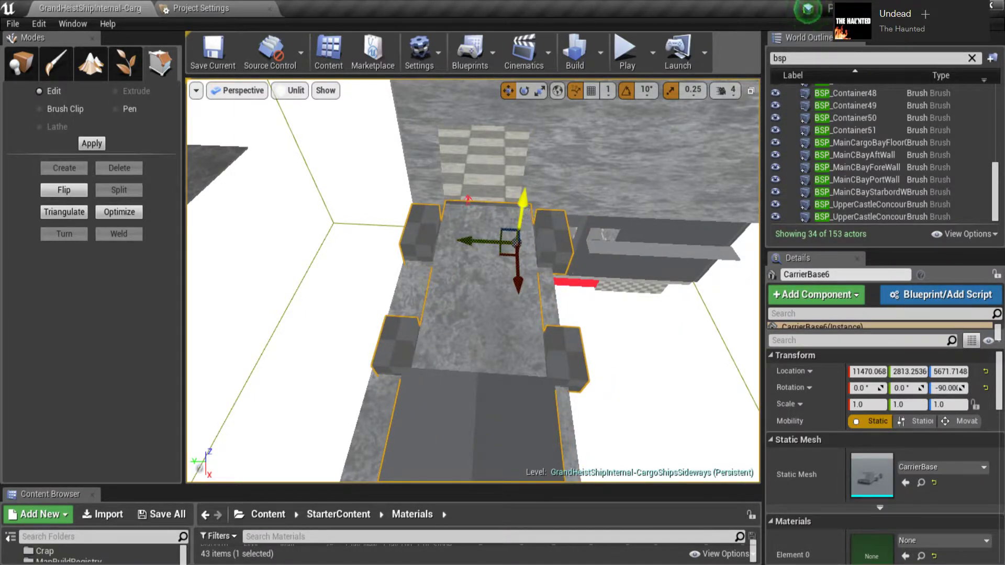
pyautogui.moveTo(522, 200); pyautogui.dragTo(533, 156)
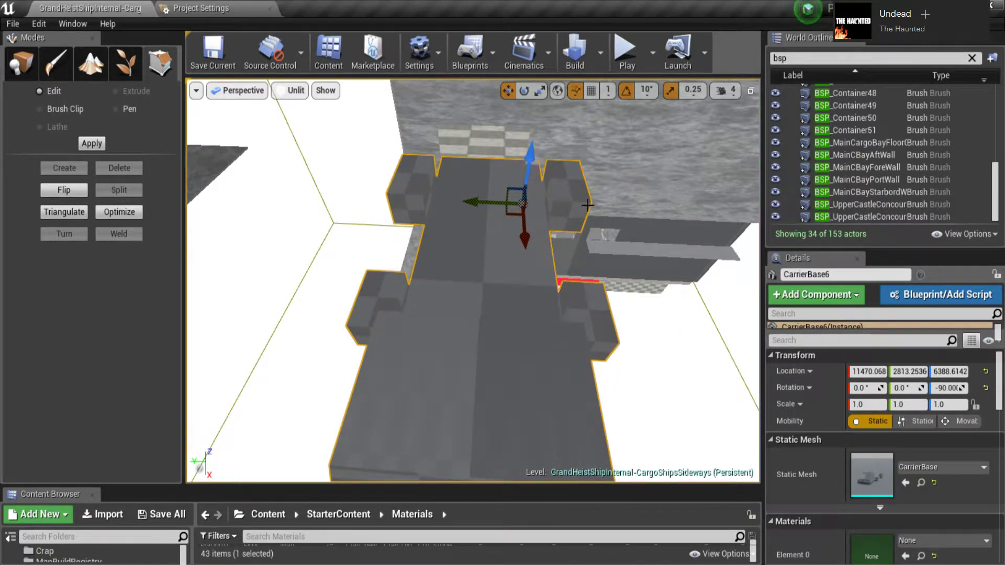
pyautogui.moveTo(587, 205); pyautogui.dragTo(585, 206, button='right')
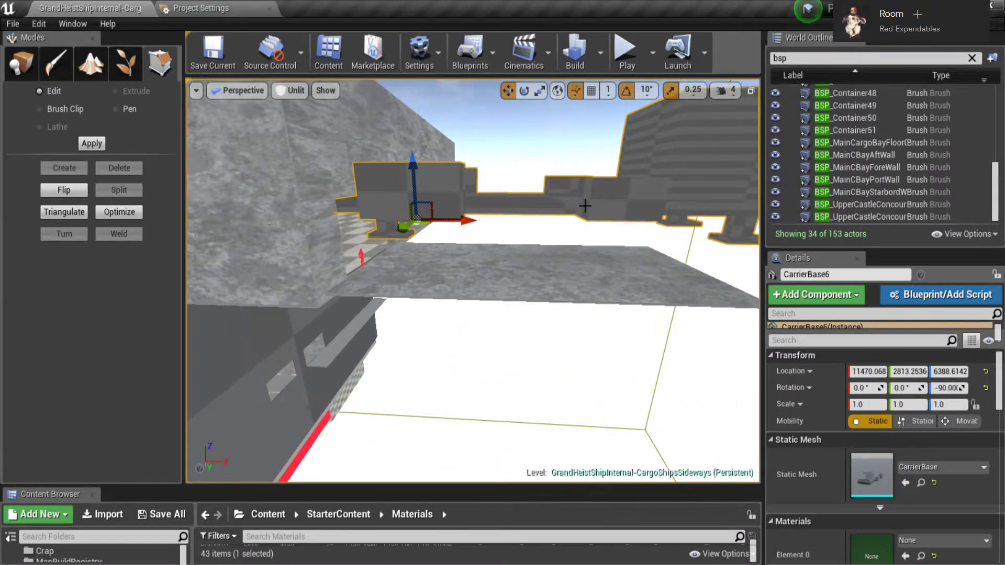
# Step: In front wireframe view, set CarrierBase6 onto the slab at X 11300.895, Y 2813.2536, Z 6027.4716
pyautogui.hotkey('alt', 'h')
pyautogui.scroll(3, 569, 265)
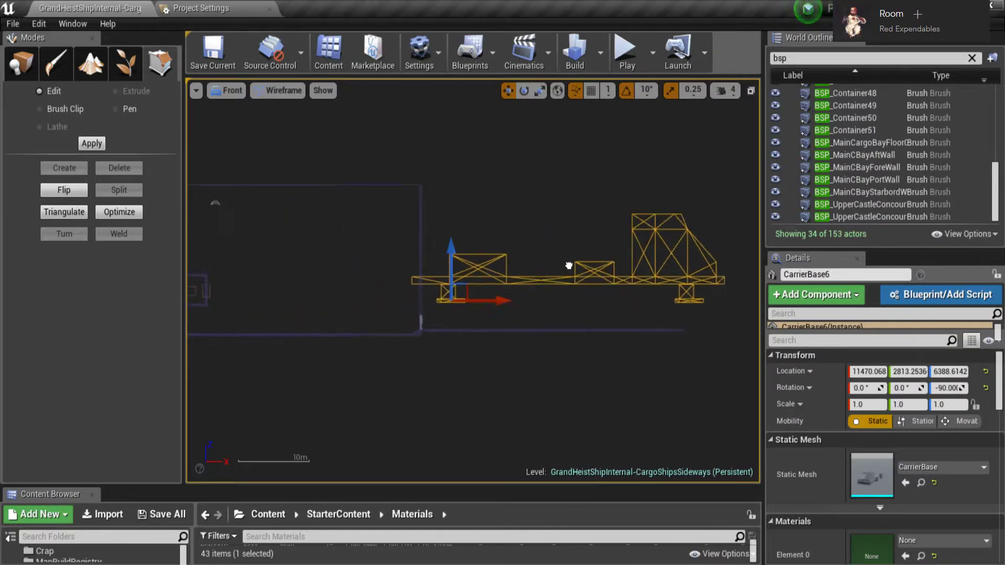
pyautogui.moveTo(460, 310); pyautogui.dragTo(444, 310)
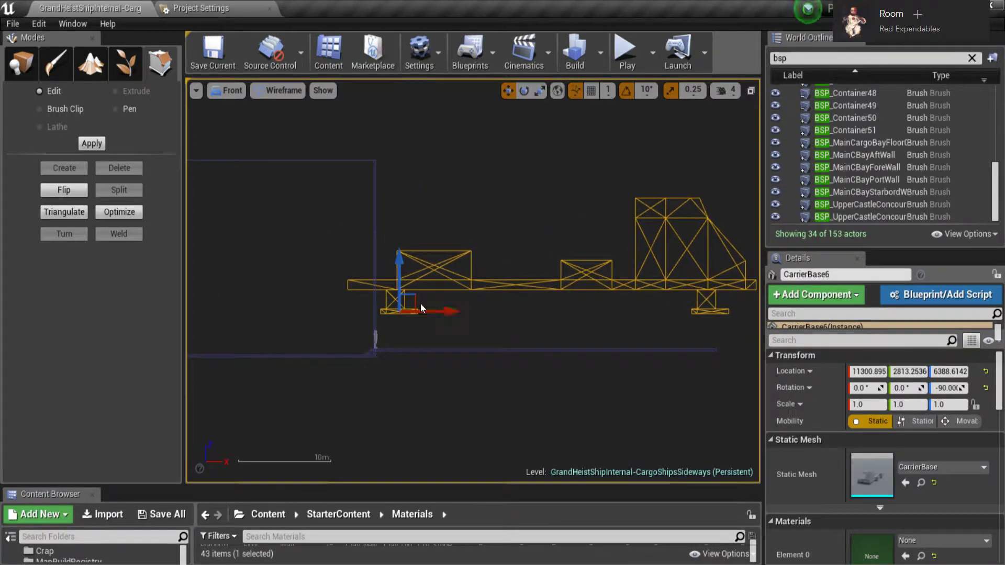
pyautogui.moveTo(401, 257); pyautogui.dragTo(423, 292)
pyautogui.scroll(7, 467, 325)
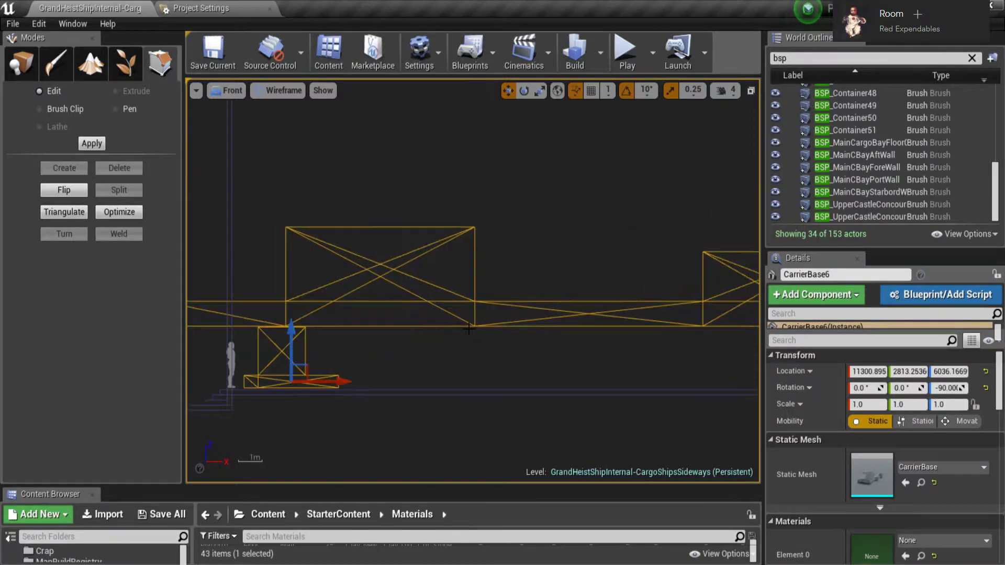
pyautogui.moveTo(463, 338); pyautogui.dragTo(731, 270, button='right')
pyautogui.scroll(6, 613, 321)
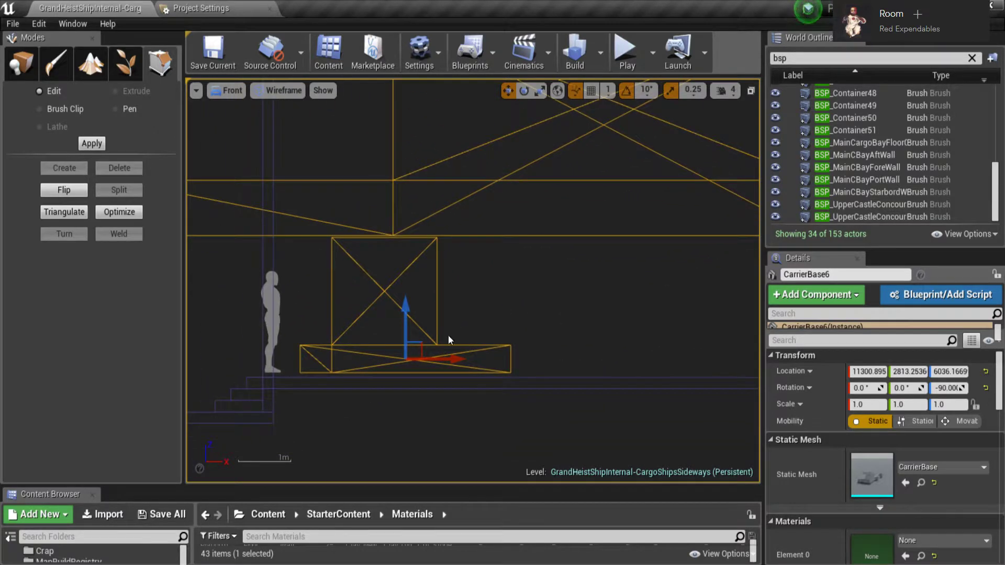
pyautogui.moveTo(408, 314); pyautogui.dragTo(434, 320)
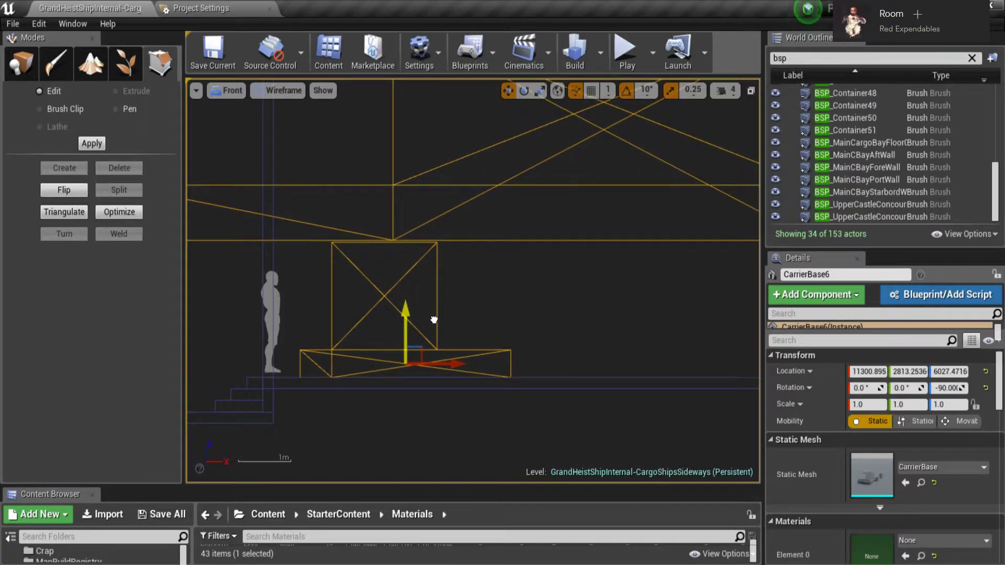
pyautogui.scroll(-8, 451, 318)
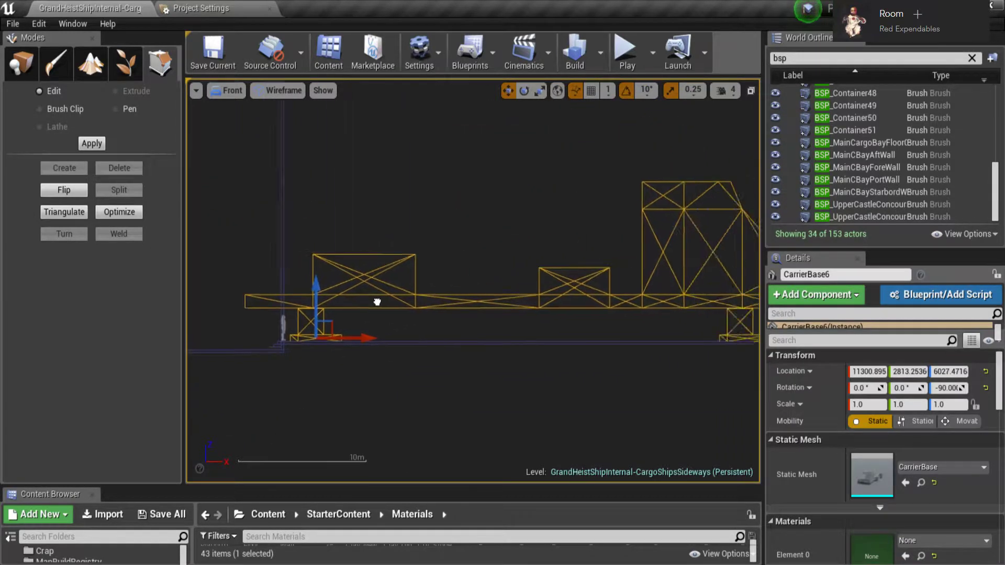
pyautogui.moveTo(377, 298); pyautogui.dragTo(404, 298, button='right')
pyautogui.press('r')
pyautogui.hotkey('alt', 'g')
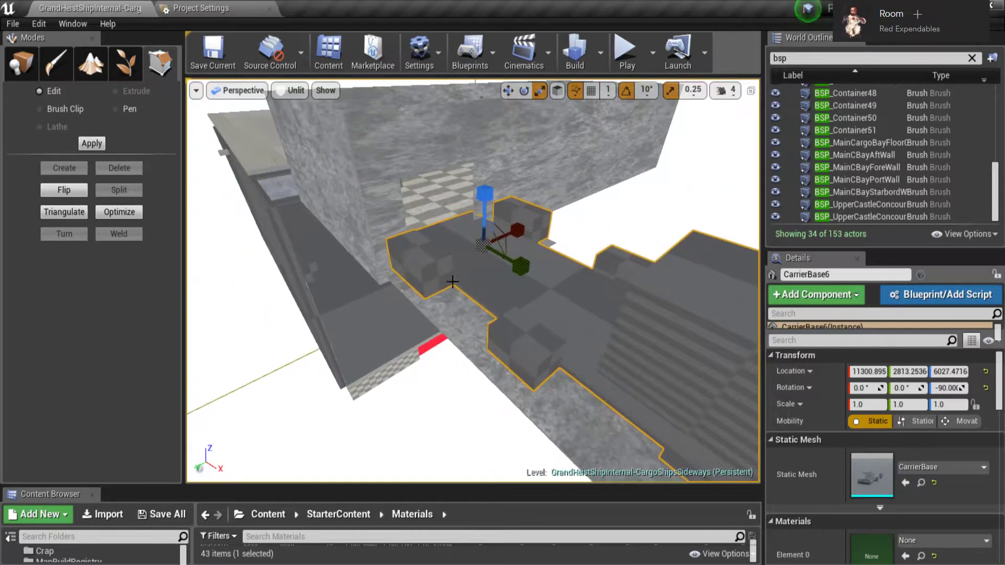
# Step: Set scale snapping to 0.125 and shrink CarrierBase6 to 0.875
pyautogui.moveTo(484, 245)
pyautogui.mouseDown()
pyautogui.moveTo(462, 256)
pyautogui.moveTo(483, 245)
pyautogui.mouseUp()
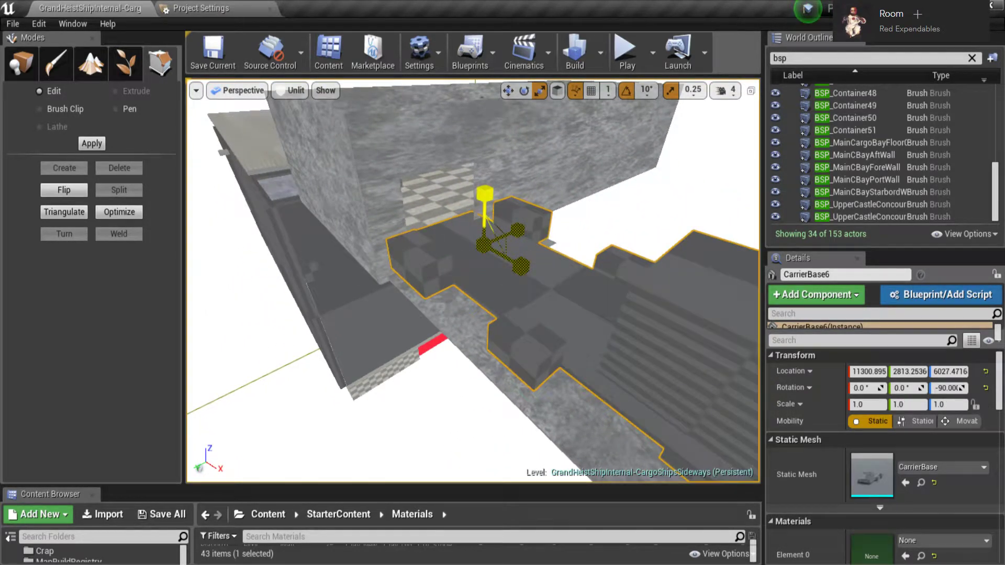
pyautogui.click(693, 90)
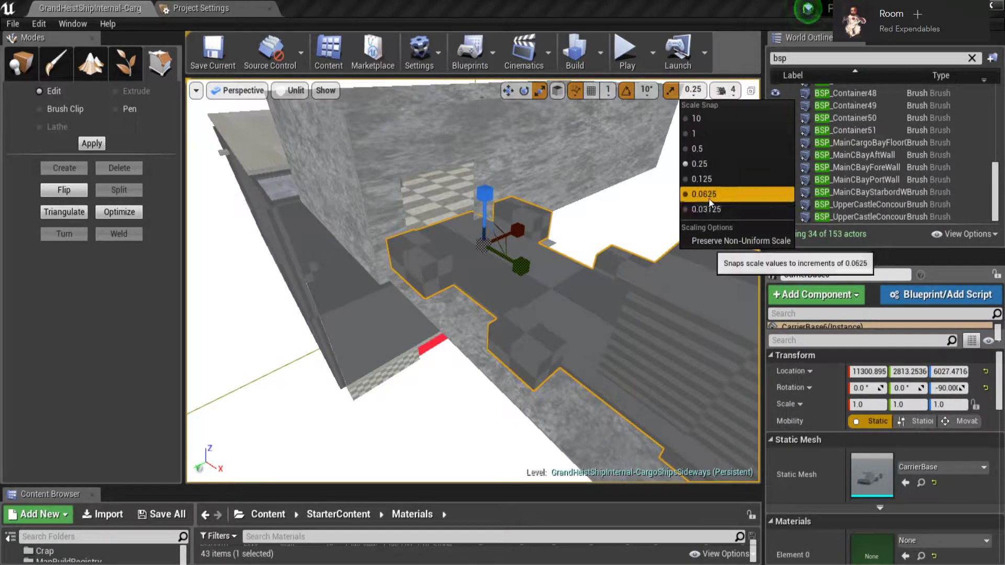
pyautogui.click(701, 178)
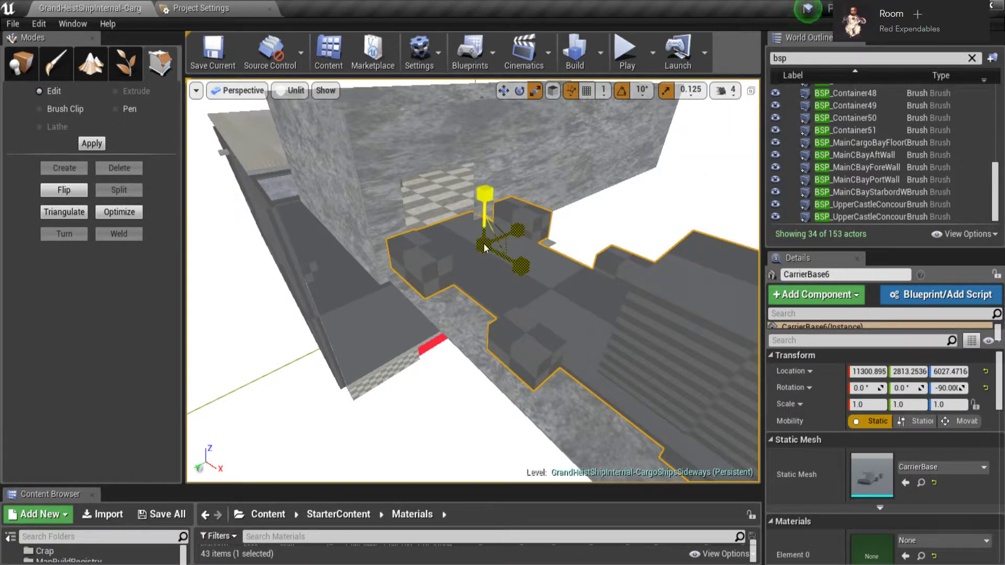
pyautogui.moveTo(485, 248); pyautogui.dragTo(477, 252)
pyautogui.moveTo(482, 243); pyautogui.dragTo(406, 256, button='right')
pyautogui.keyDown('alt'); pyautogui.moveTo(560, 256); pyautogui.dragTo(557, 249); pyautogui.keyUp('alt')
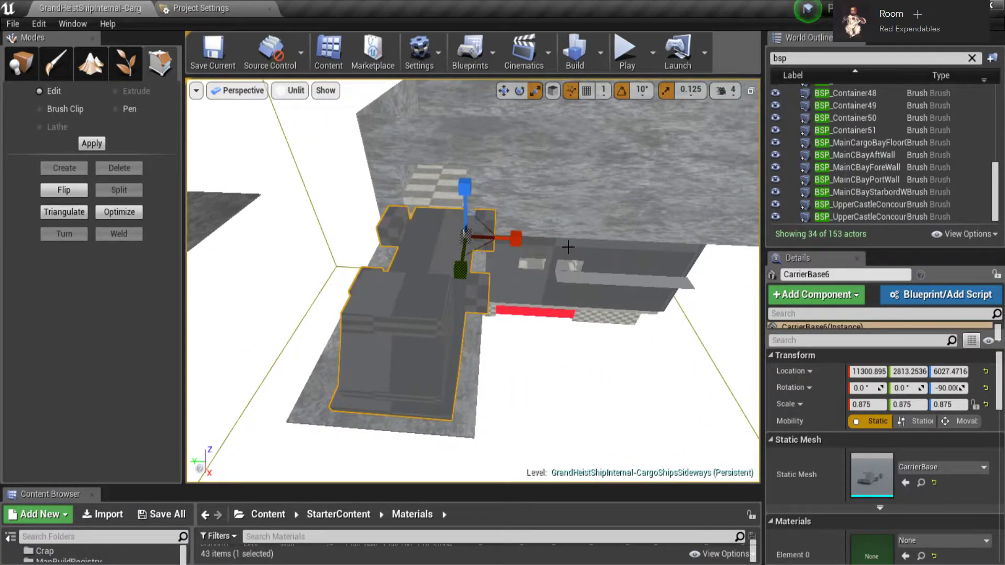
# Step: In the top view, shift the carrier slightly along Y to 2968.5161
pyautogui.hotkey('alt', 'j')
pyautogui.scroll(-3, 643, 227)
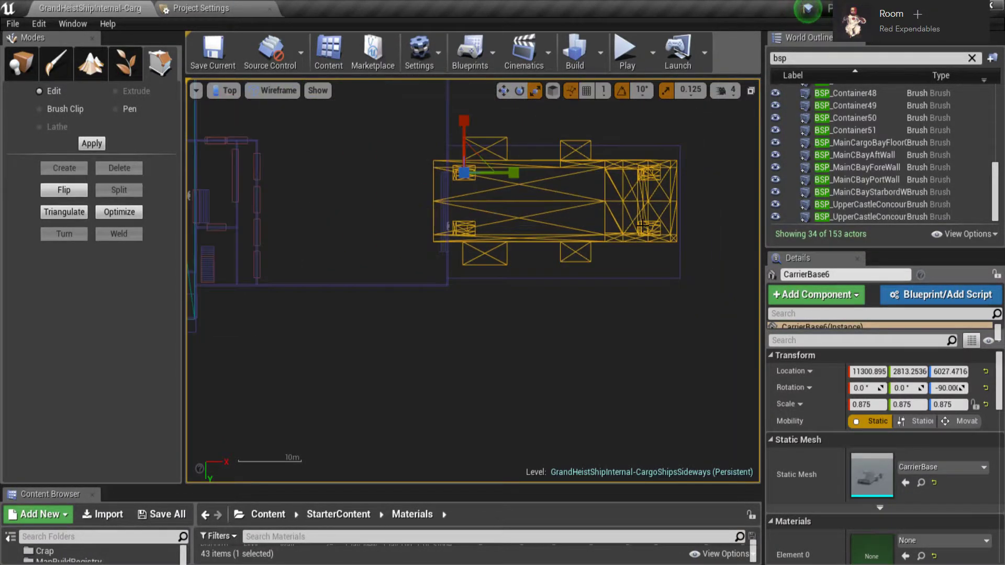
pyautogui.press('w')
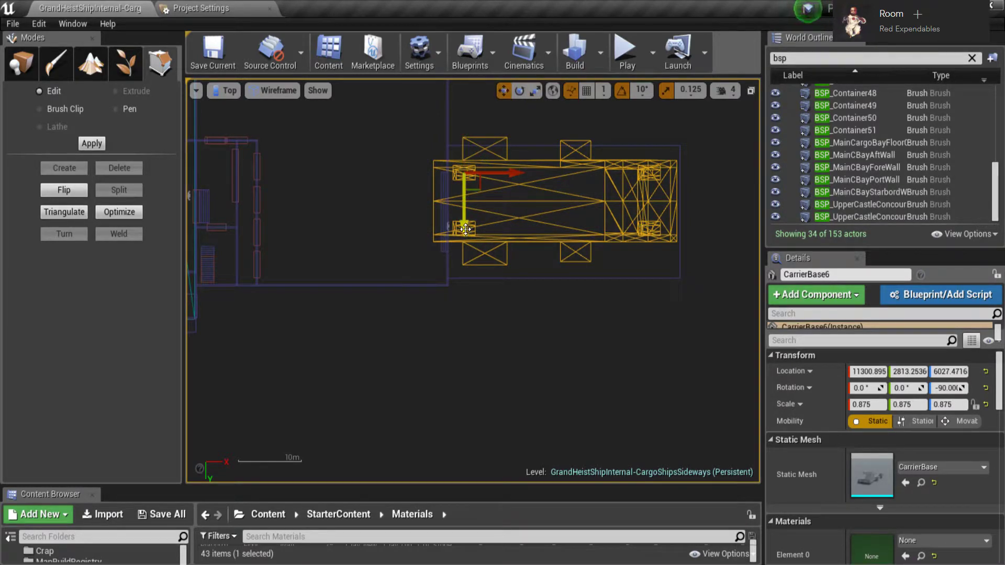
pyautogui.moveTo(465, 229); pyautogui.dragTo(487, 240)
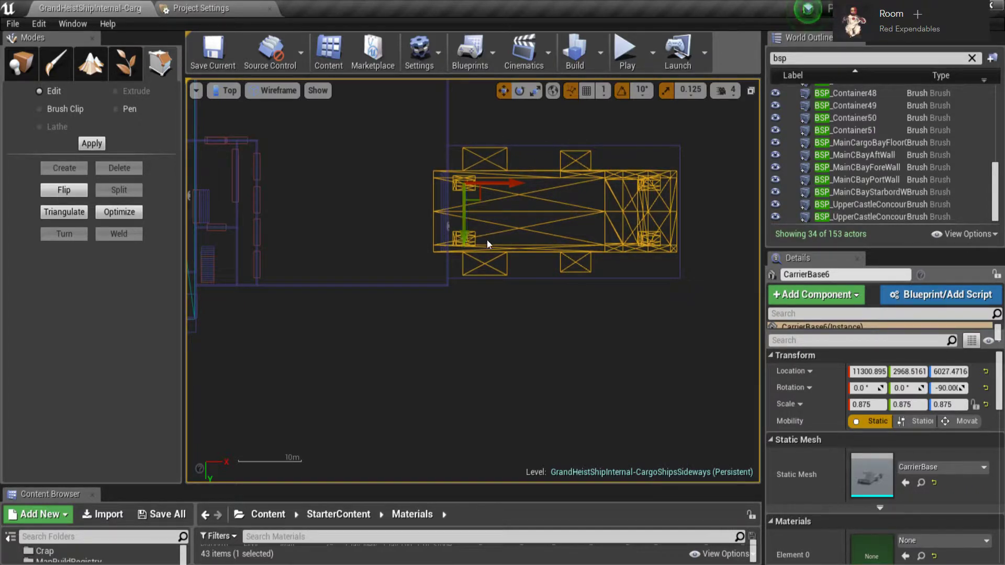
# Step: Shrink the carrier uniformly to 0.75 scale in the perspective view
pyautogui.press('r')
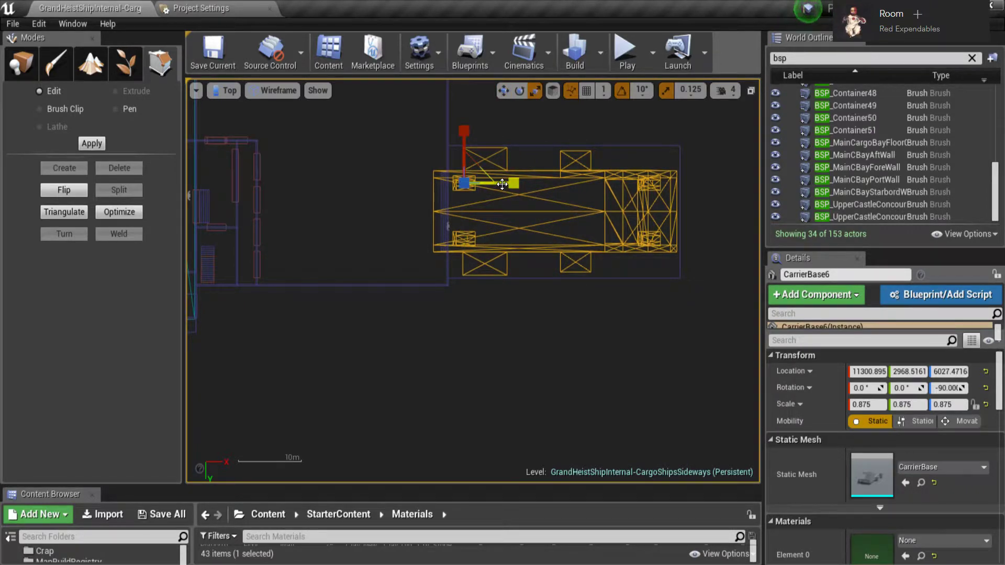
pyautogui.hotkey('alt', 'g')
pyautogui.moveTo(457, 237); pyautogui.dragTo(453, 241)
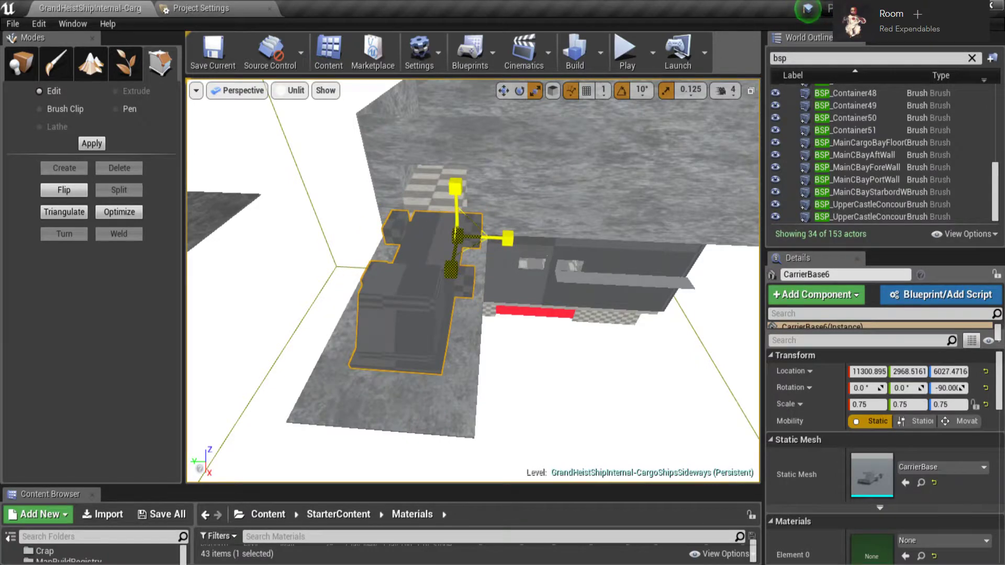
pyautogui.moveTo(499, 226); pyautogui.dragTo(380, 202, button='right')
# Step: Move the carrier along X and rotate it 180 degrees
pyautogui.press('w')
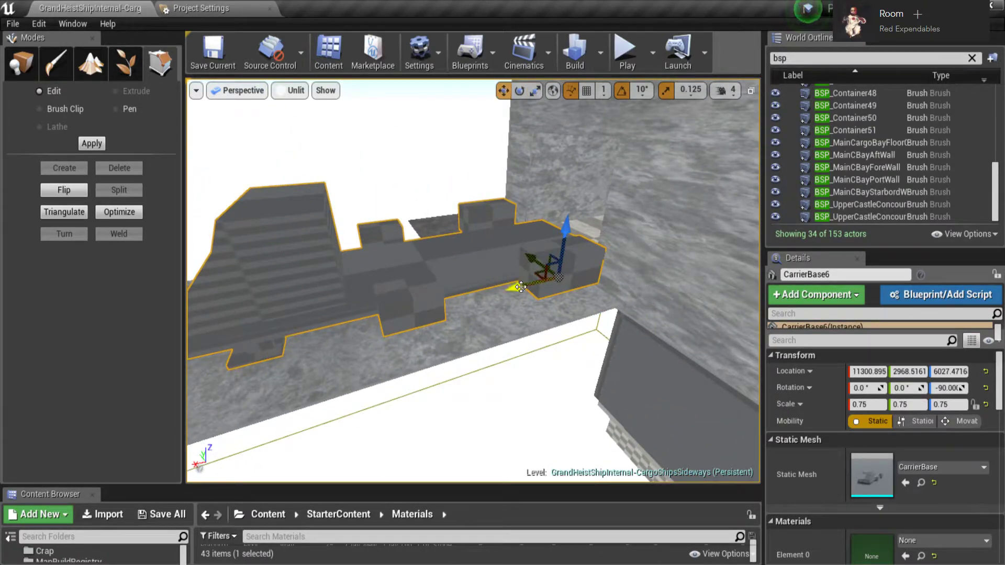
pyautogui.moveTo(521, 287); pyautogui.dragTo(568, 321)
pyautogui.press('e')
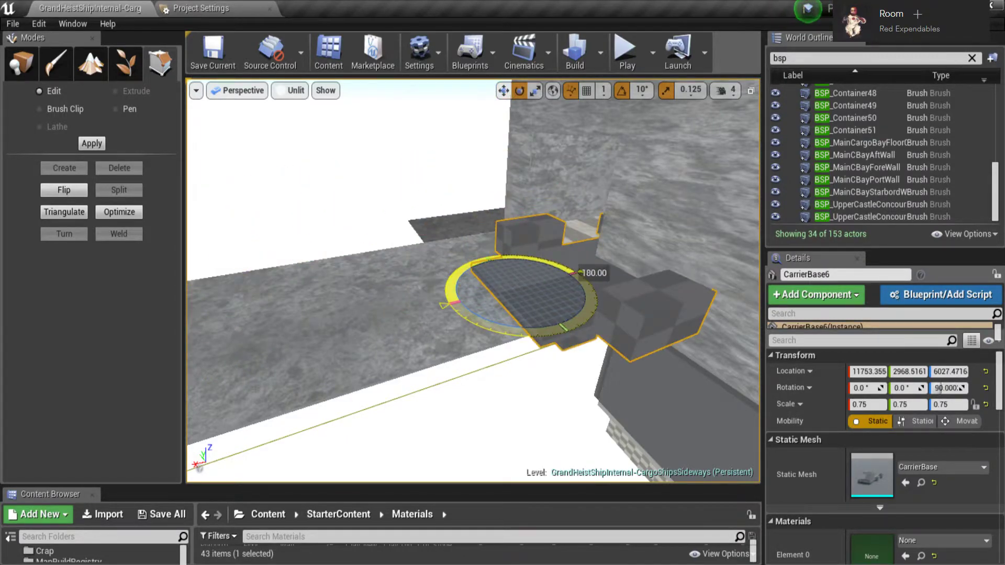
pyautogui.press('w')
# Step: In the top view, drag the carrier onto the platform at X 14258.260, Y 3724.1289
pyautogui.press('a')
pyautogui.moveTo(566, 323); pyautogui.dragTo(691, 326, button='right')
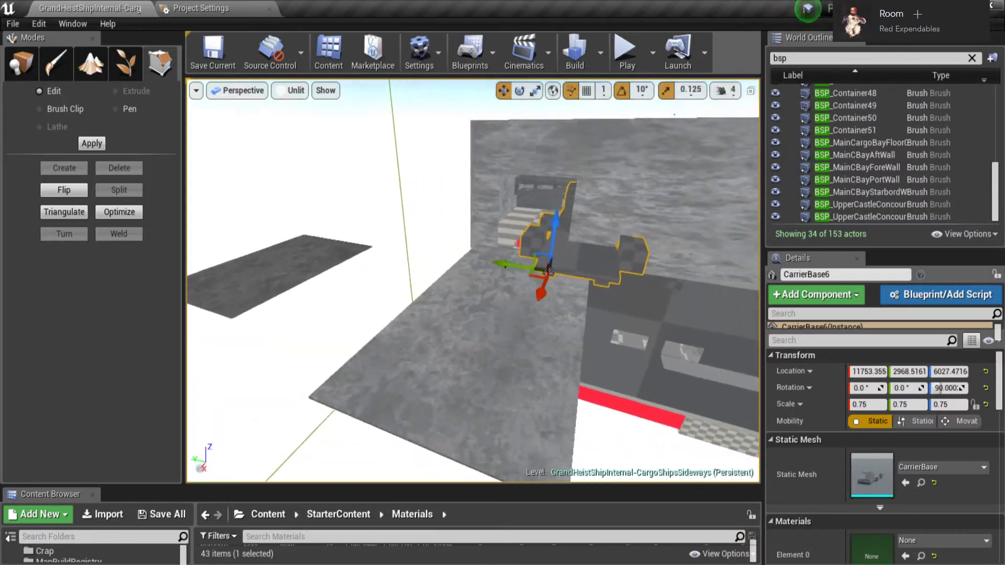
pyautogui.moveTo(506, 278); pyautogui.dragTo(568, 282, button='right')
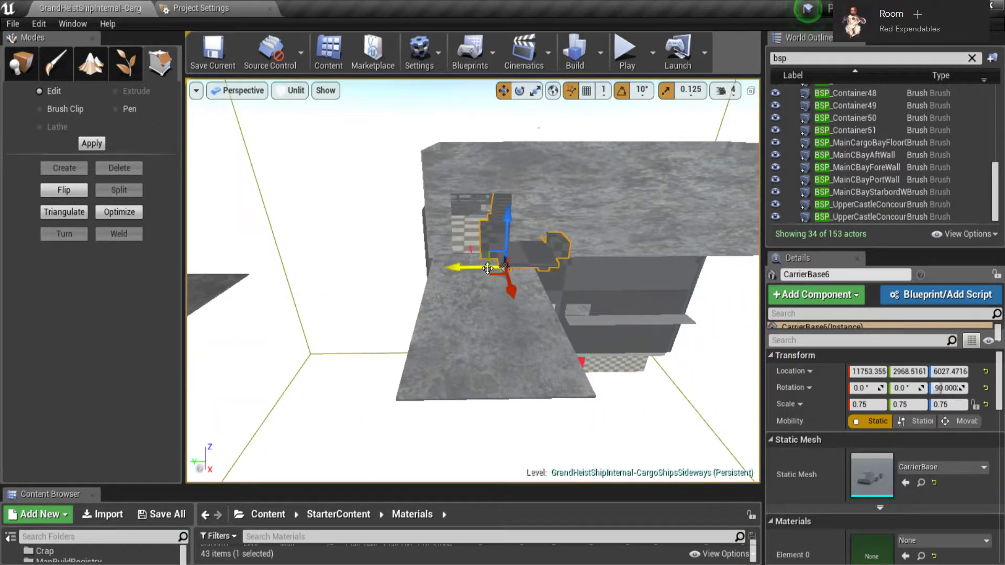
pyautogui.hotkey('alt', 'j')
pyautogui.moveTo(518, 203); pyautogui.dragTo(668, 248)
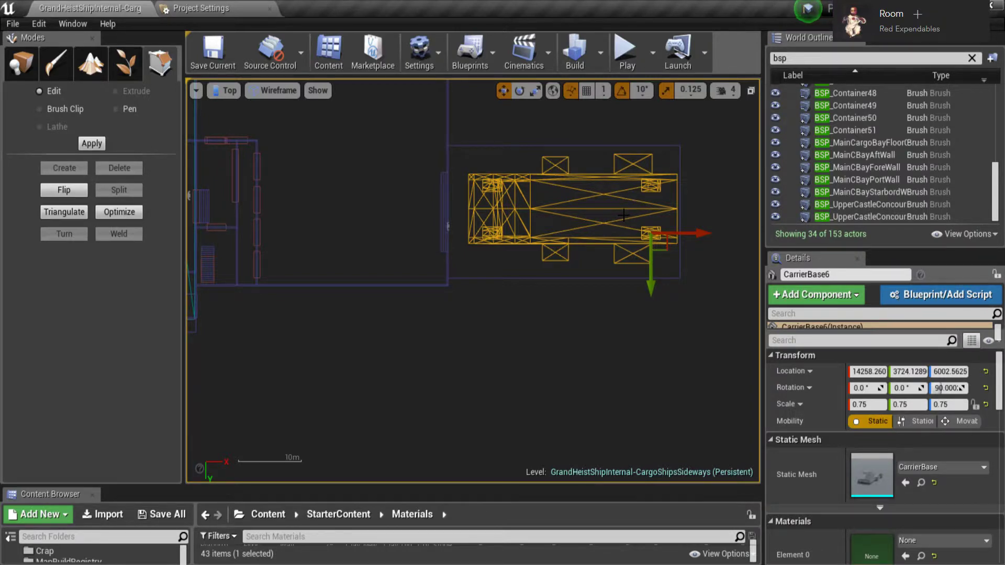
# Step: Shrink the carrier uniformly to 0.625 scale in the perspective view
pyautogui.press('r')
pyautogui.hotkey('alt', 'g')
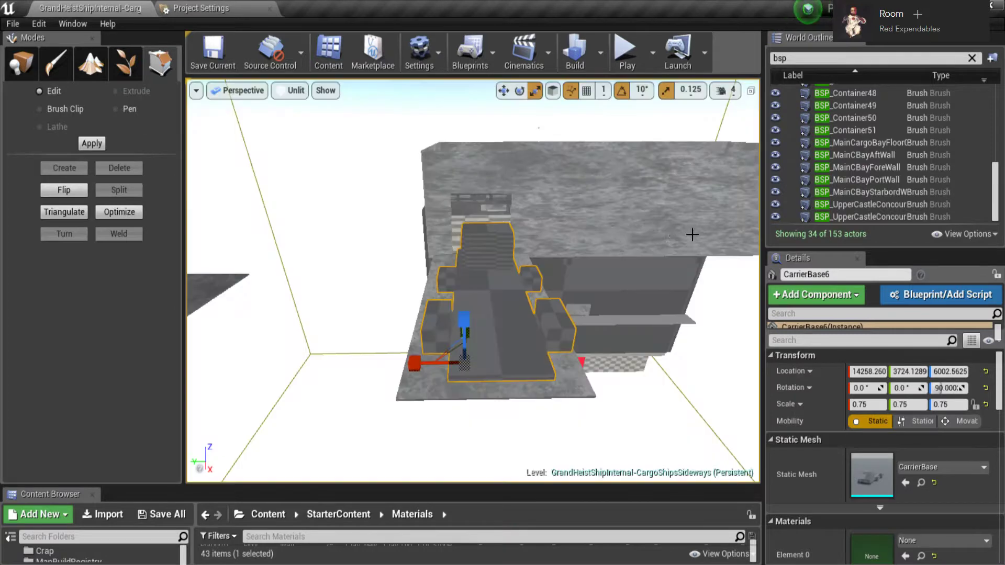
pyautogui.press('w')
pyautogui.moveTo(566, 384)
pyautogui.mouseDown(button='right')
pyautogui.moveTo(574, 393)
pyautogui.moveTo(565, 384)
pyautogui.mouseUp(button='right')
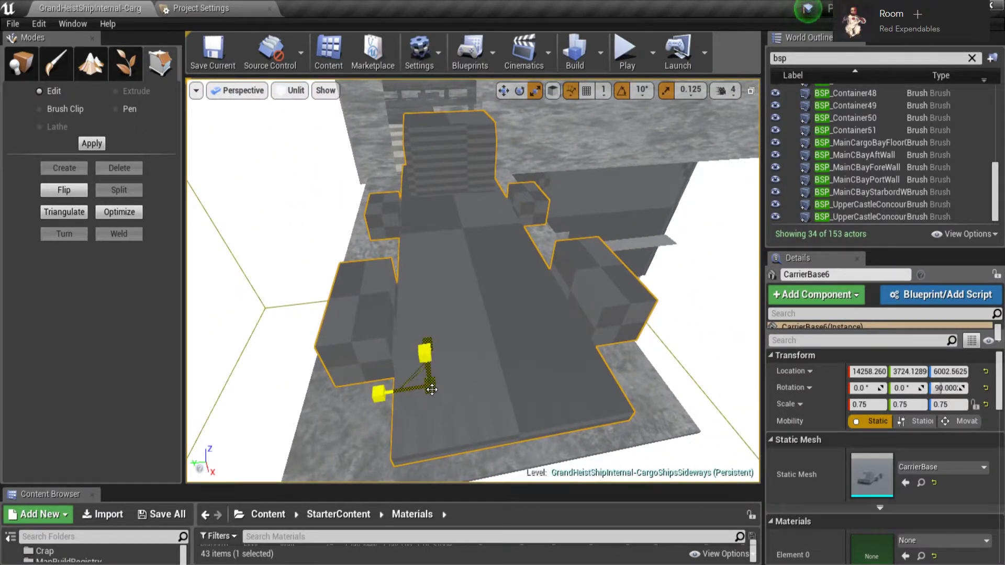
pyautogui.moveTo(432, 390)
pyautogui.mouseDown()
pyautogui.moveTo(403, 411)
pyautogui.moveTo(424, 395)
pyautogui.mouseUp()
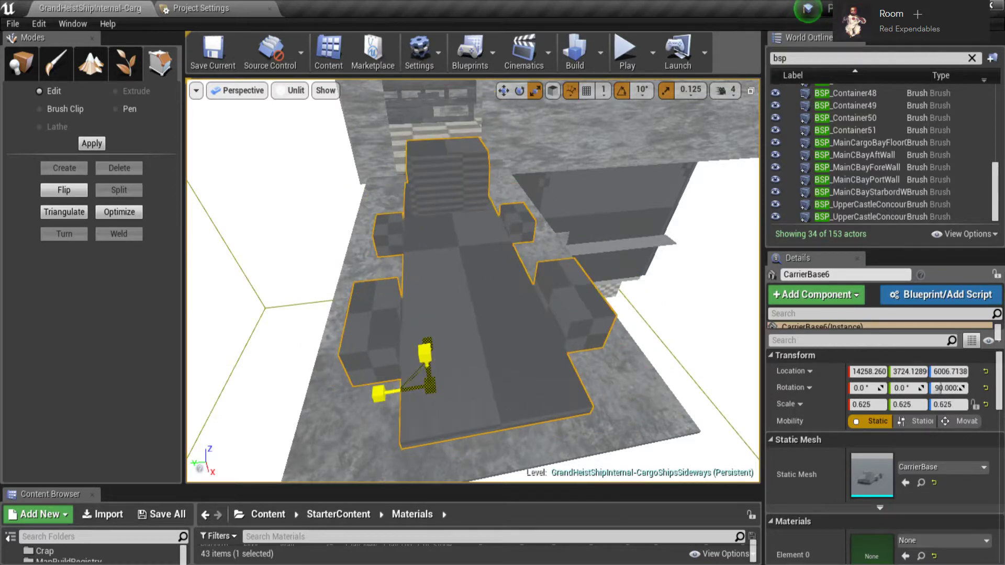
pyautogui.moveTo(471, 376); pyautogui.dragTo(492, 360, button='right')
pyautogui.keyDown('alt'); pyautogui.moveTo(493, 361); pyautogui.dragTo(505, 336); pyautogui.keyUp('alt')
# Step: Undo a bad X scale, set 0.0625 snapping, and narrow the carrier to X 0.5625
pyautogui.moveTo(553, 279); pyautogui.dragTo(529, 282)
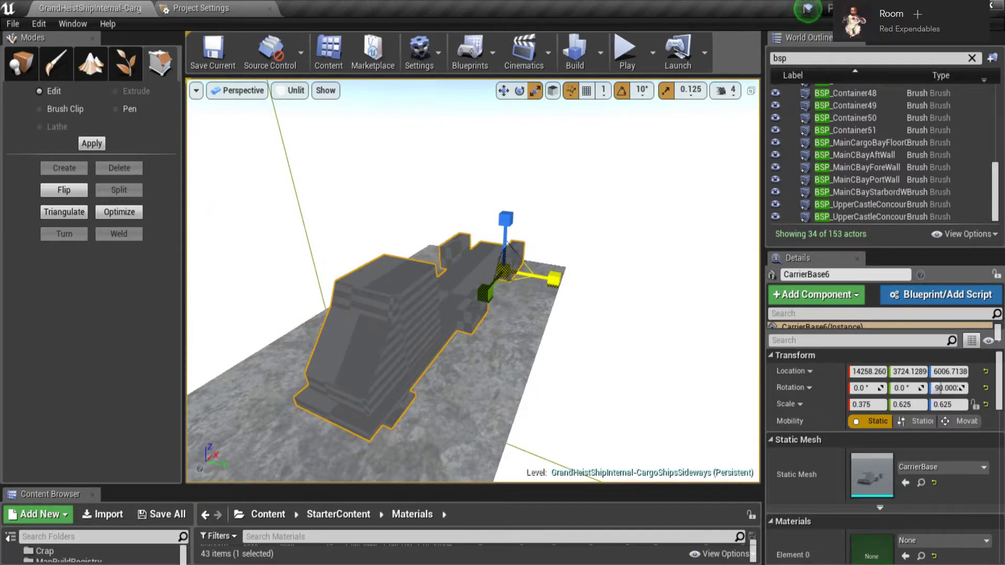
pyautogui.moveTo(529, 282); pyautogui.dragTo(429, 304, button='right')
pyautogui.moveTo(497, 314); pyautogui.dragTo(500, 287, button='right')
pyautogui.hotkey('ctrl', 'z')
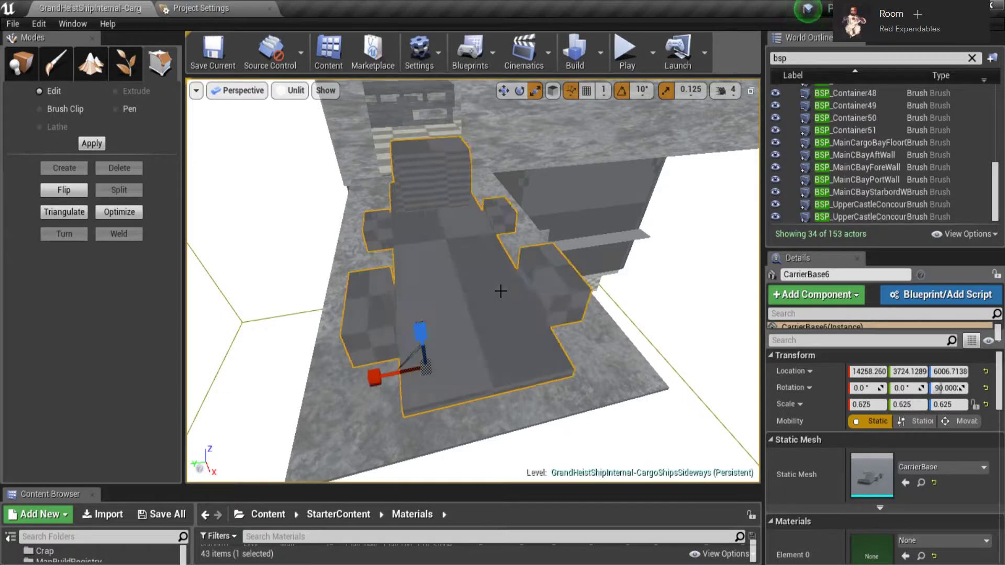
pyautogui.click(682, 93)
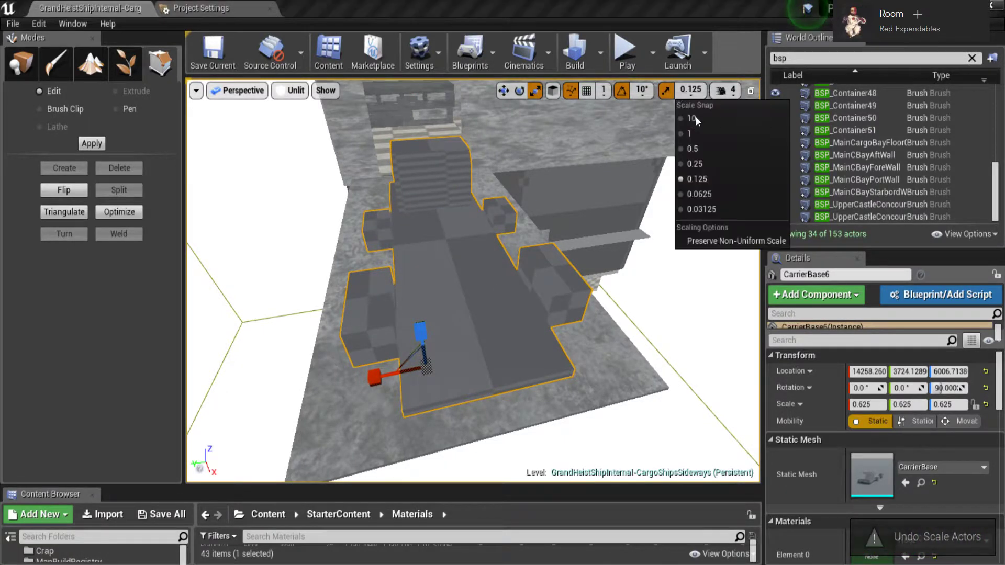
pyautogui.click(699, 192)
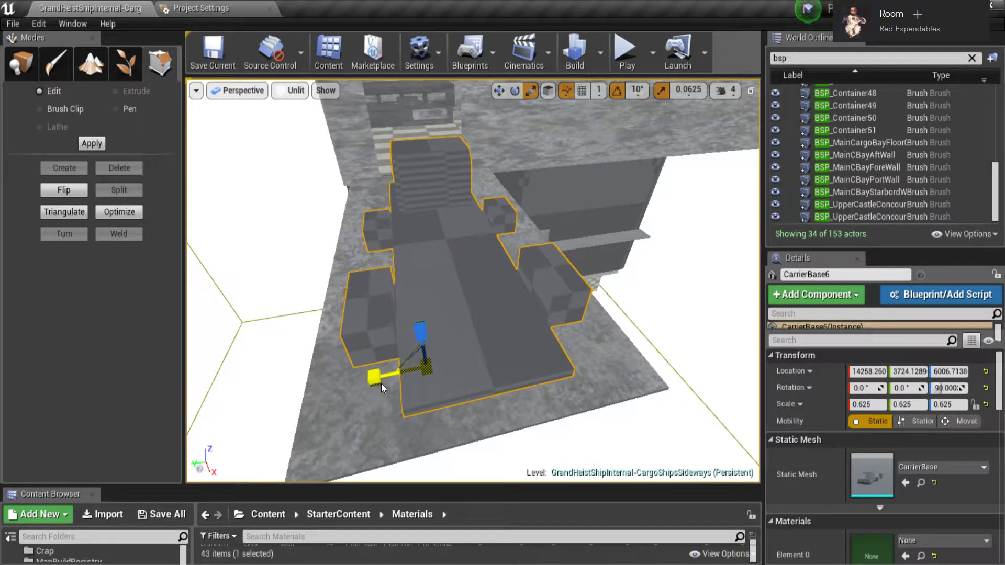
pyautogui.moveTo(381, 384); pyautogui.dragTo(389, 381)
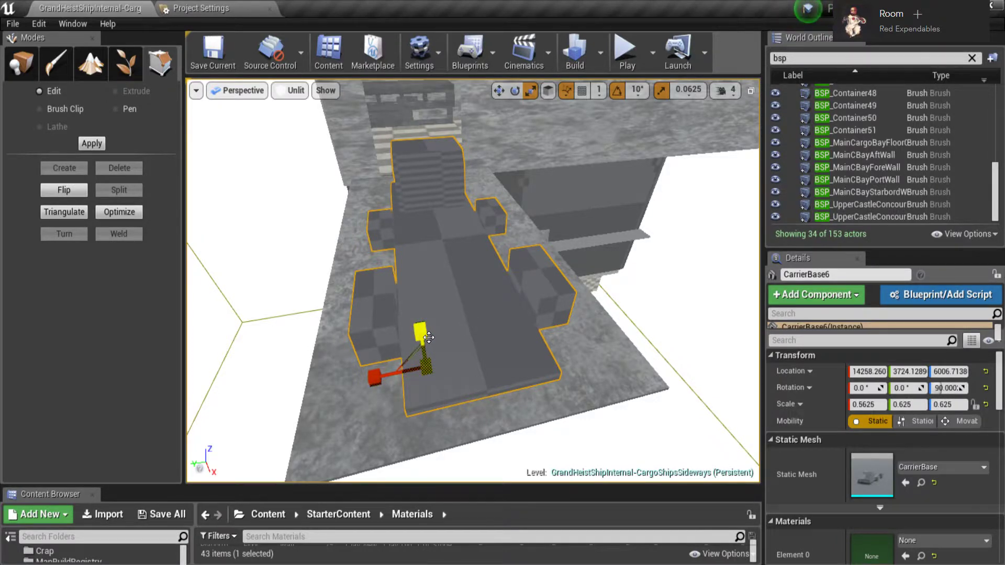
pyautogui.hotkey('alt', 'j')
# Step: In Top view, nudge CarrierBase6 along Y and X, undoing the overshooting X move
pyautogui.press('w')
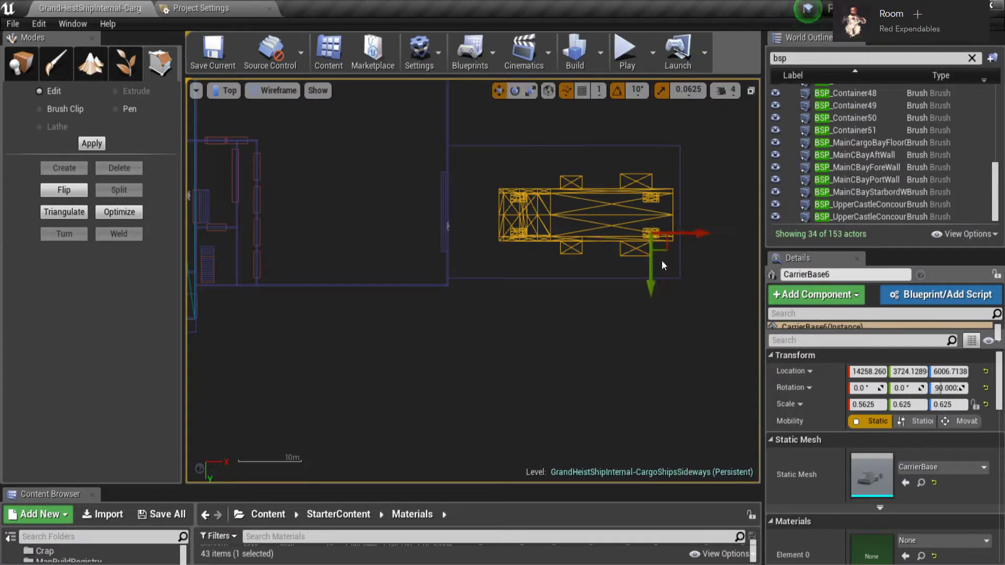
pyautogui.moveTo(651, 276); pyautogui.dragTo(650, 268)
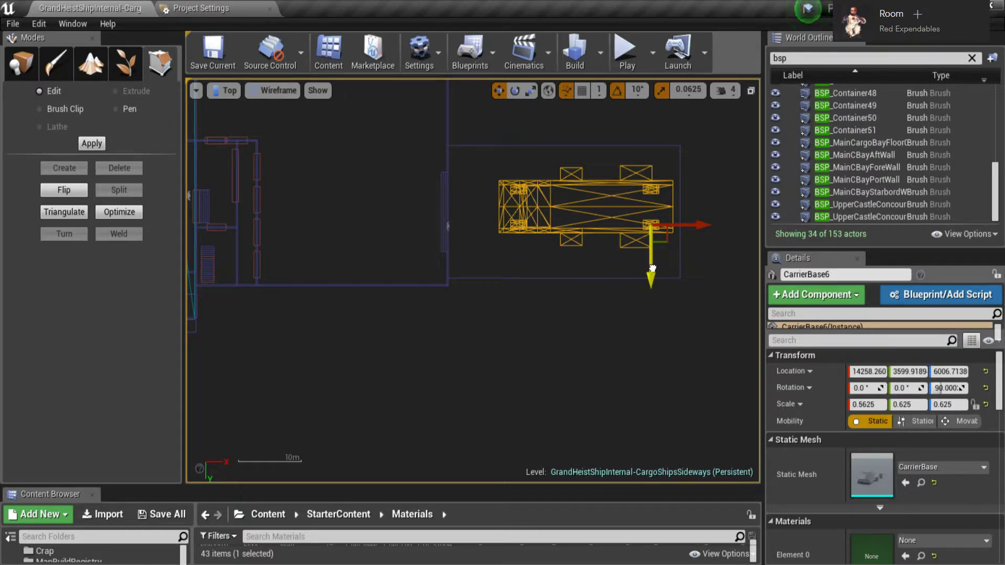
pyautogui.moveTo(652, 269); pyautogui.dragTo(657, 270)
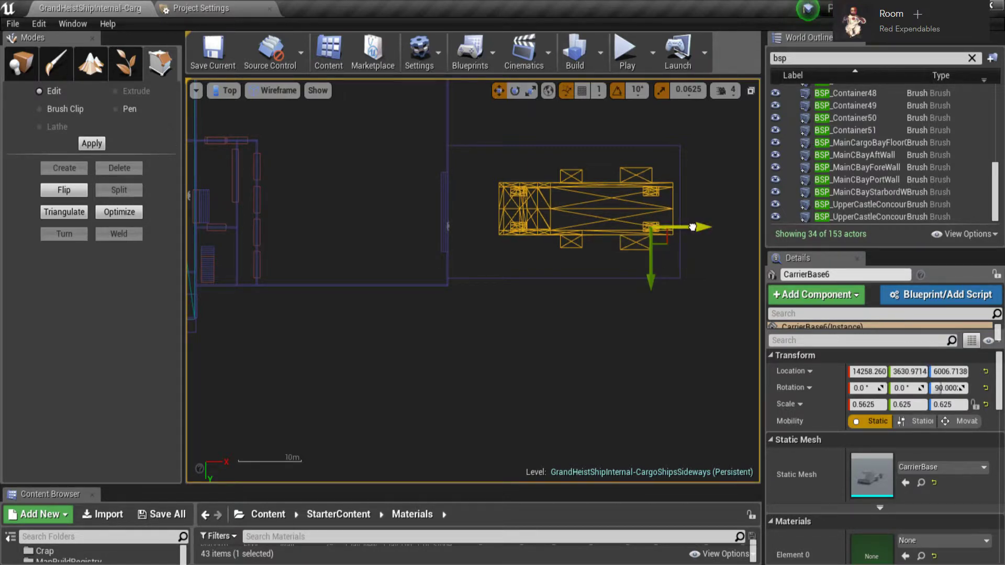
pyautogui.moveTo(692, 228); pyautogui.dragTo(693, 227)
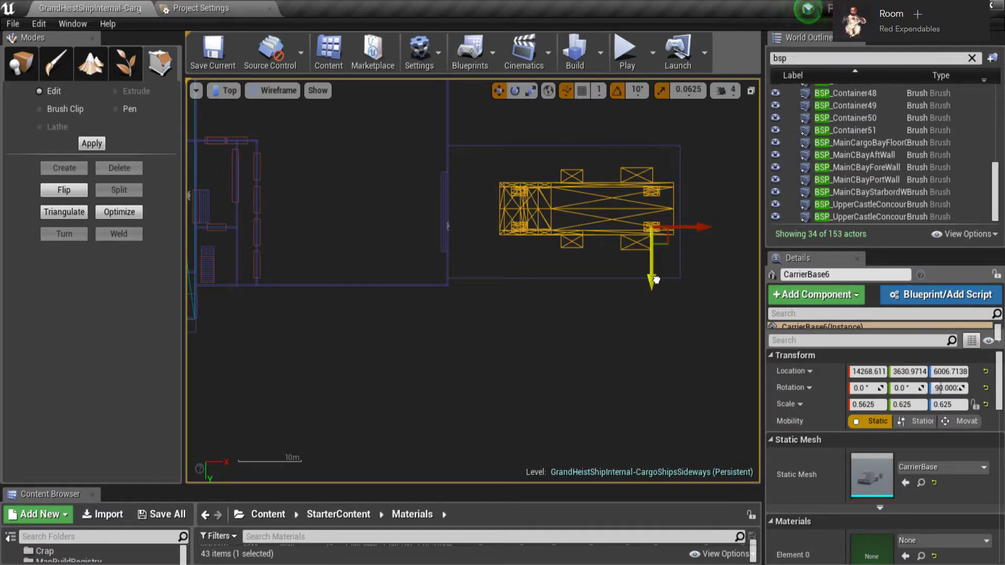
pyautogui.moveTo(700, 227); pyautogui.dragTo(706, 227)
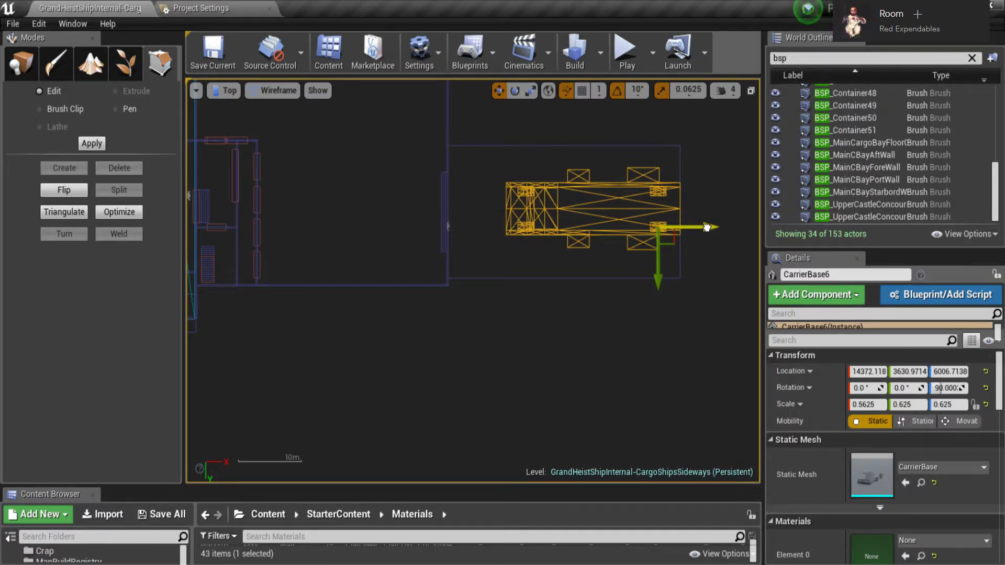
pyautogui.hotkey('ctrl', 'z')
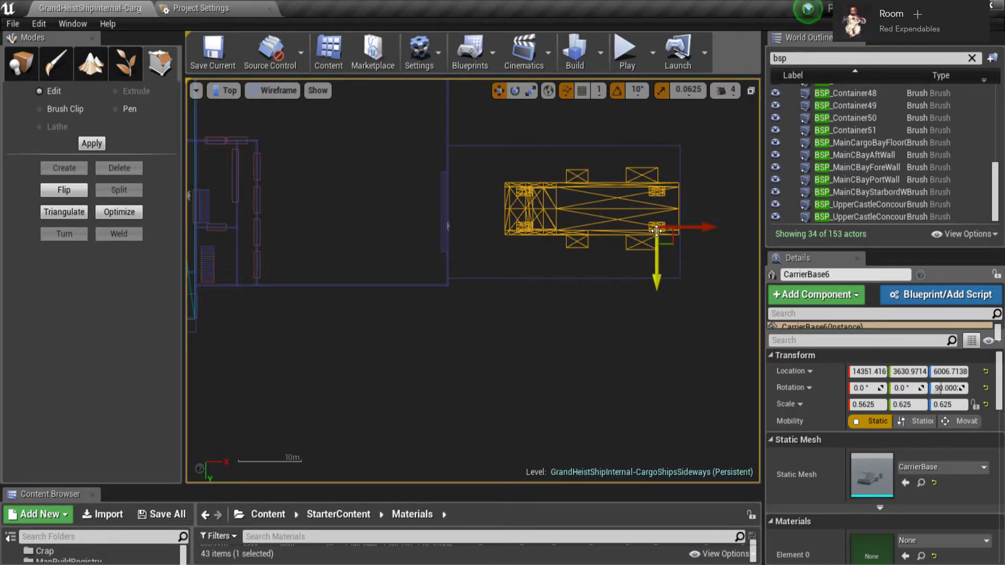
# Step: Check the carrier in Perspective and slide it back along X to X 13764.348, Y 3630.9707
pyautogui.hotkey('alt', 'g')
pyautogui.moveTo(657, 228); pyautogui.dragTo(707, 196, button='right')
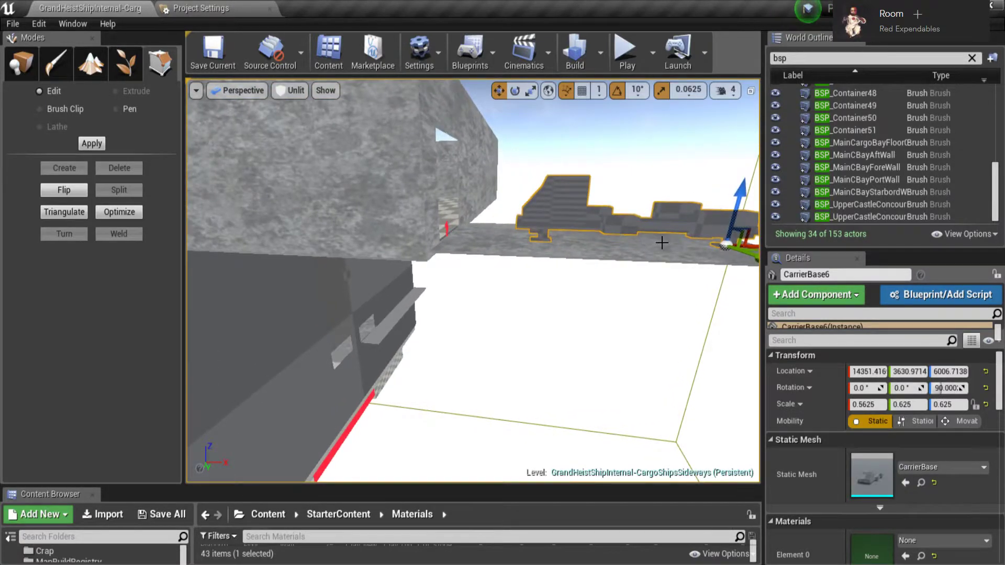
pyautogui.press('d')
pyautogui.moveTo(689, 245); pyautogui.dragTo(686, 245, button='right')
pyautogui.moveTo(685, 251); pyautogui.dragTo(665, 228)
pyautogui.hotkey('alt', 'j')
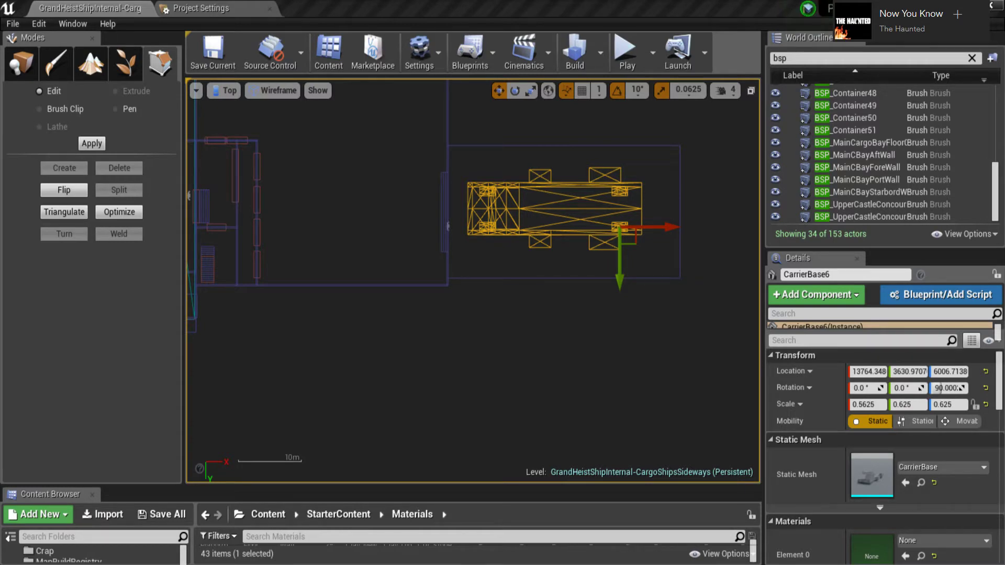
# Step: Lower the Spotify music volume slightly, then return to the Unreal editor
pyautogui.moveTo(533, 564)
pyautogui.click(533, 497)
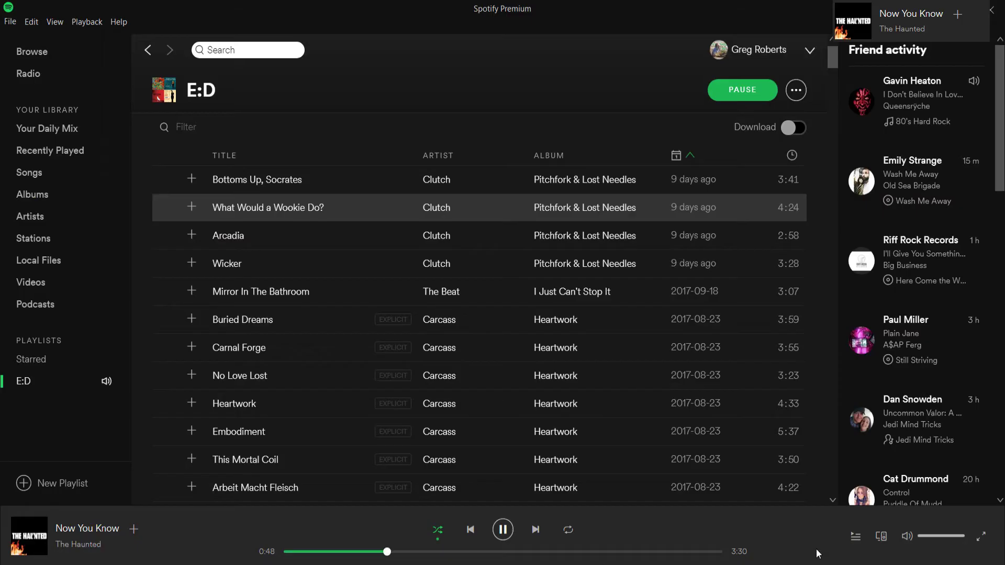
pyautogui.moveTo(953, 537); pyautogui.dragTo(952, 537)
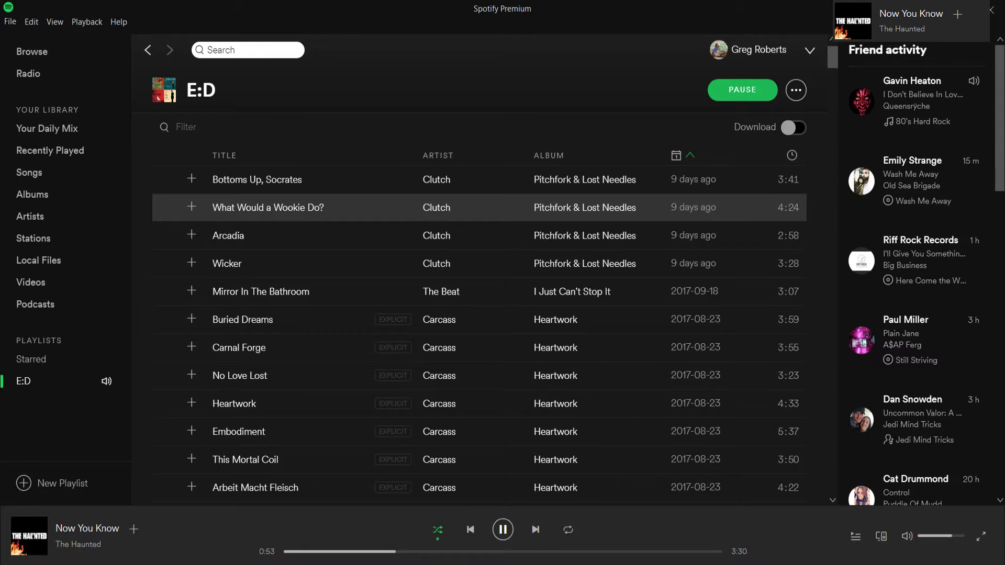
pyautogui.click(560, 564)
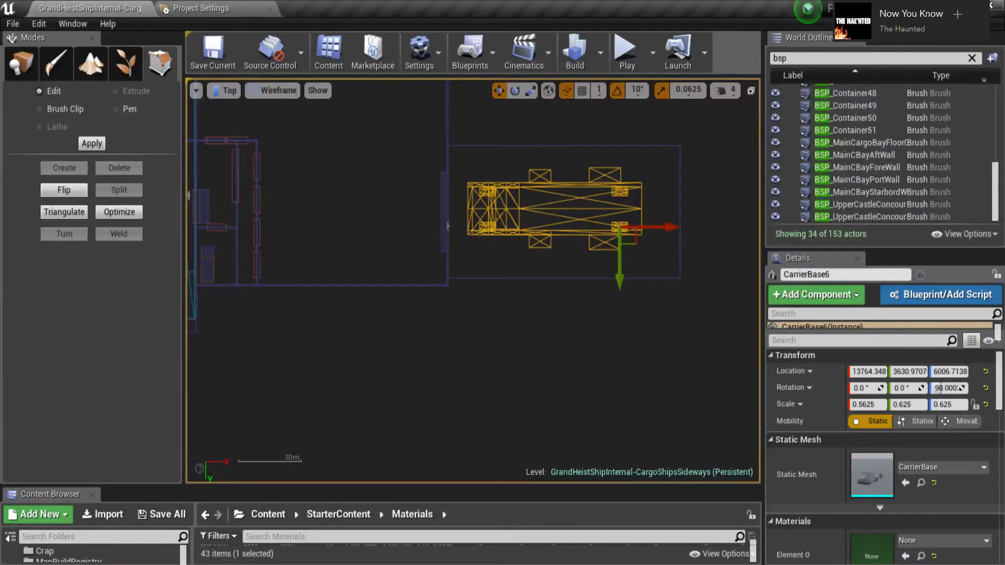